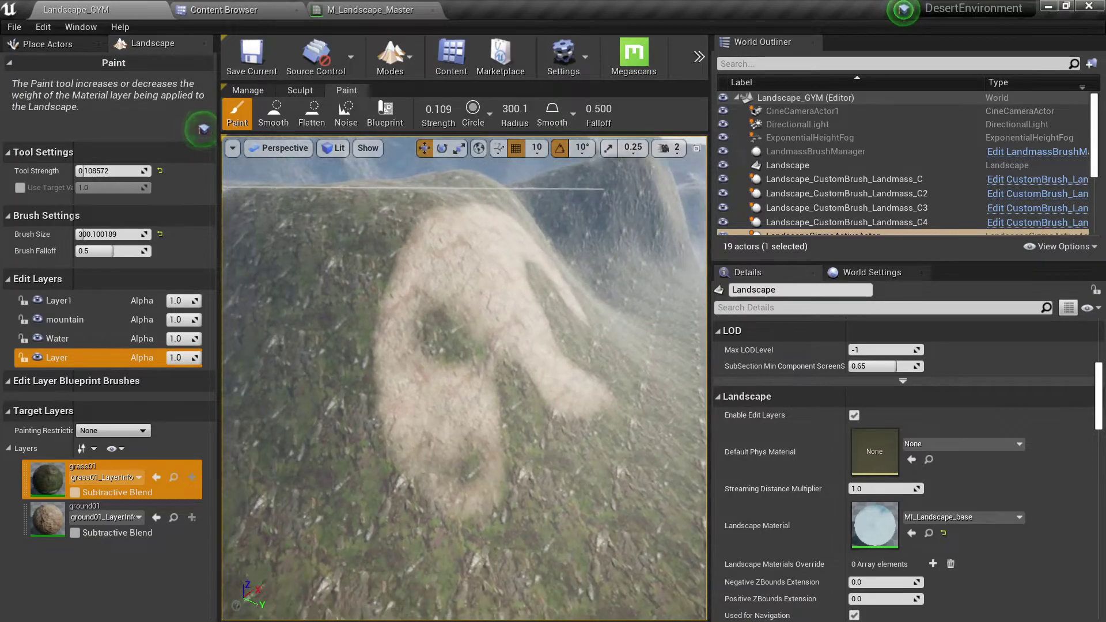
Step: Examine the painted transition between the grass and ground materials on the hillside, both close up and from a distance
key(w)
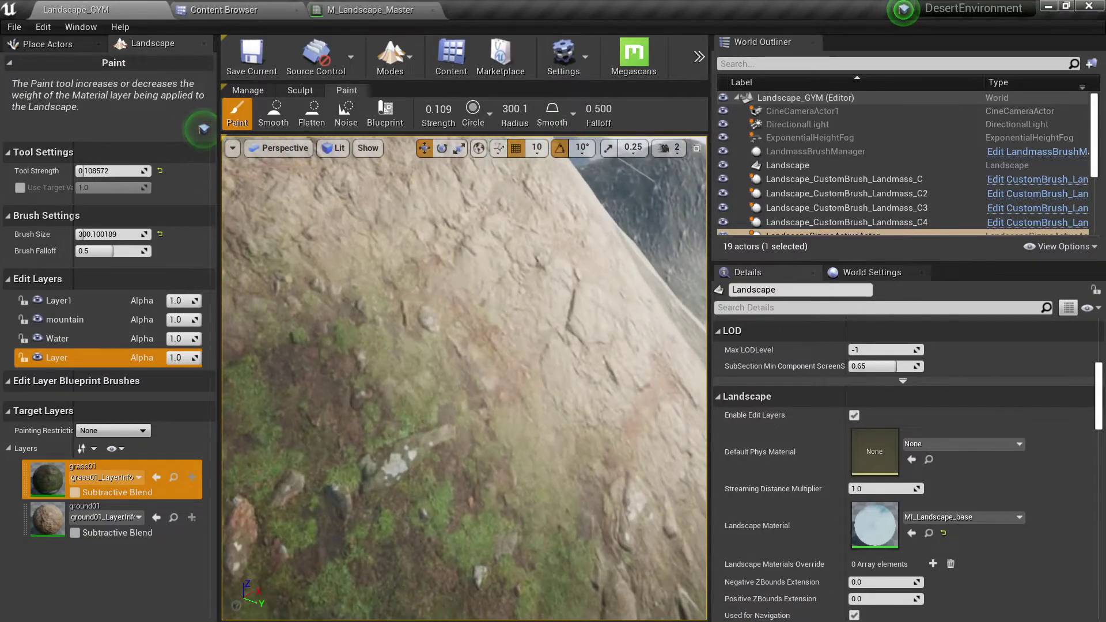
key(s)
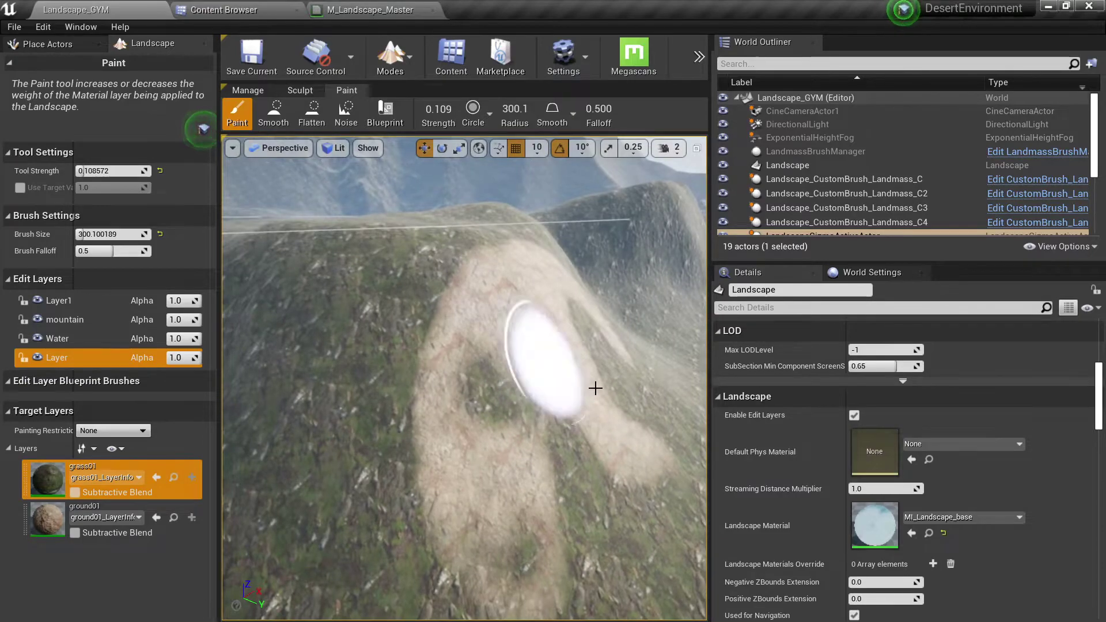
right_drag(595, 388, 594, 415)
key(w)
key(s)
key(w)
key(s)
key(w)
Step: Open the M_Landscape_Master material and move the texture and MakeMaterialAttributes nodes farther from the Layer Blend node
click(237, 4)
click(366, 5)
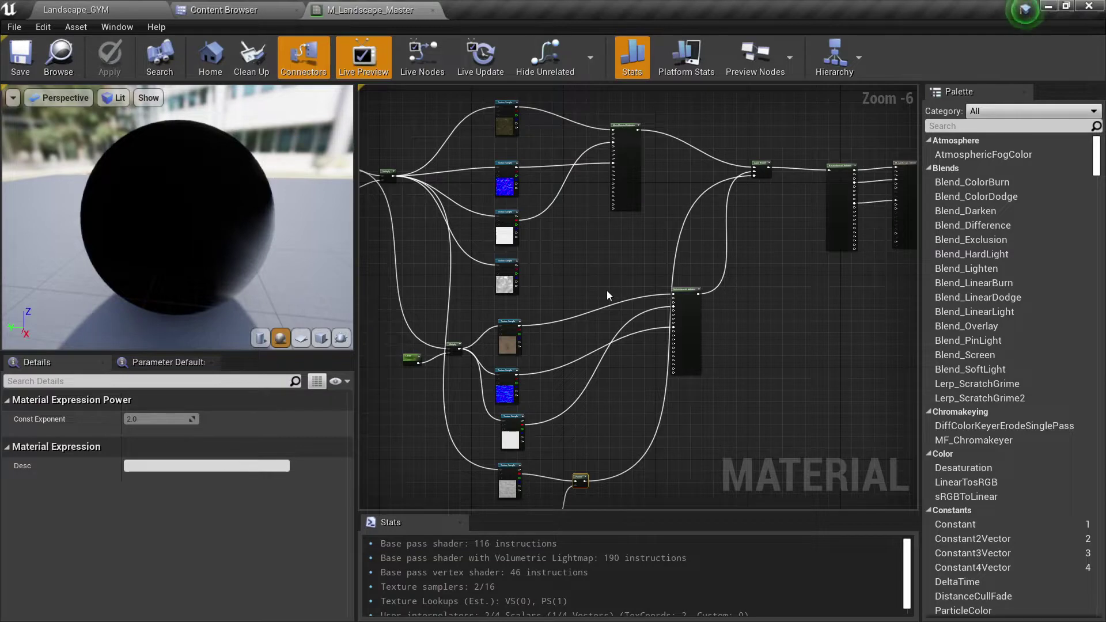
scroll(695, 310, down, 2)
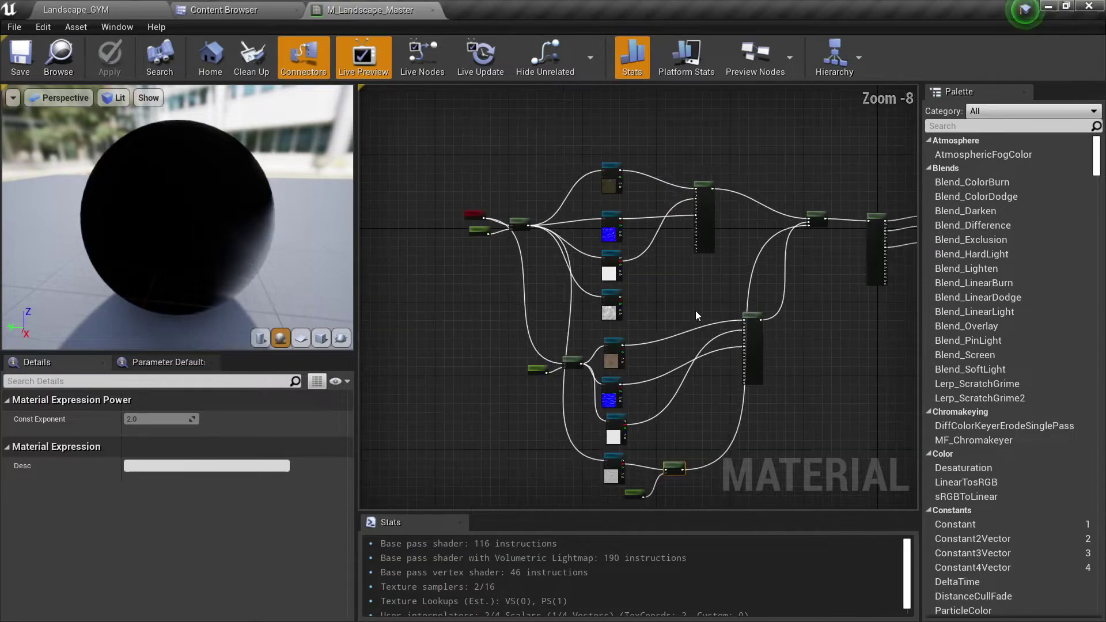
scroll(696, 310, down, 1)
right_drag(696, 310, 622, 259)
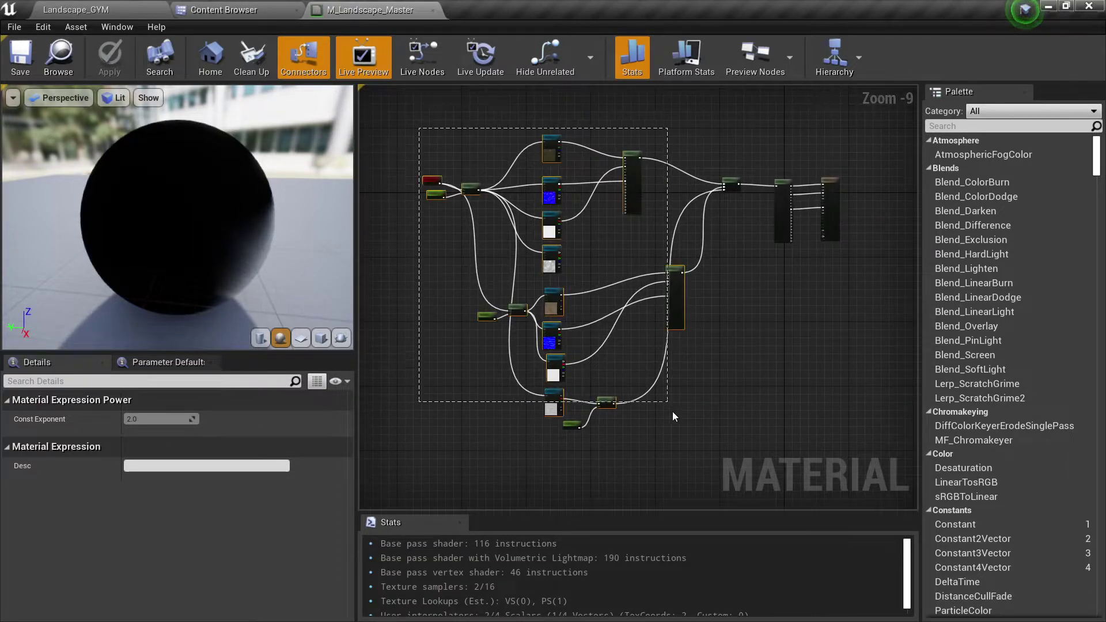
drag(672, 411, 672, 410)
drag(676, 334, 594, 292)
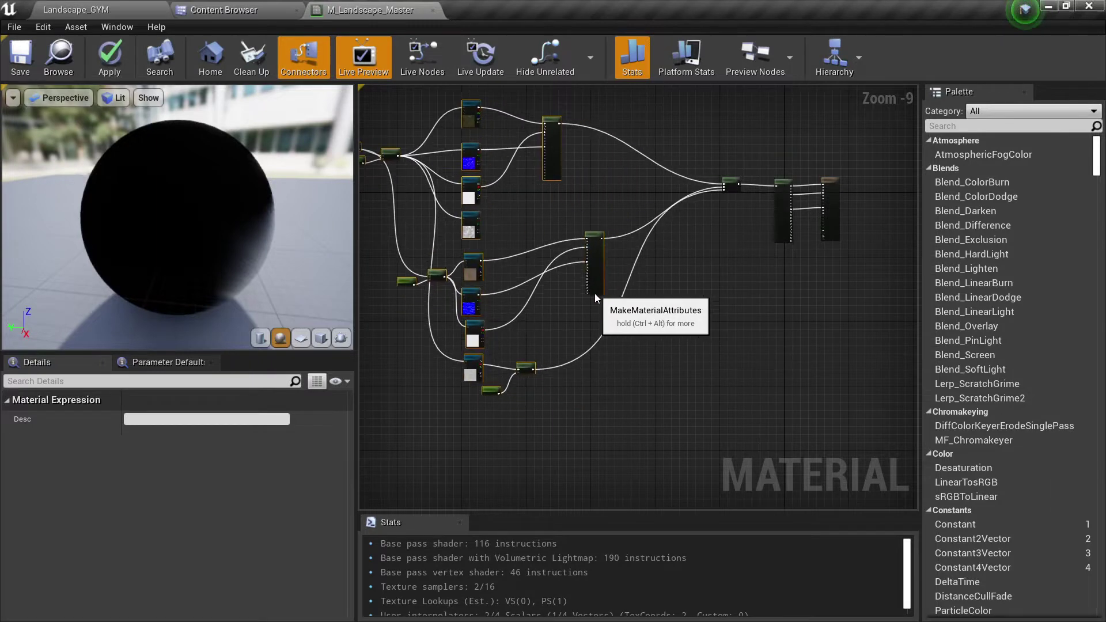
scroll(598, 242, up, 3)
mouse_move(600, 250)
mouse_down()
mouse_move(585, 220)
mouse_move(586, 256)
mouse_up()
Step: Add a vector parameter node above the BreakMaterialAttributes node
right_drag(778, 219, 644, 270)
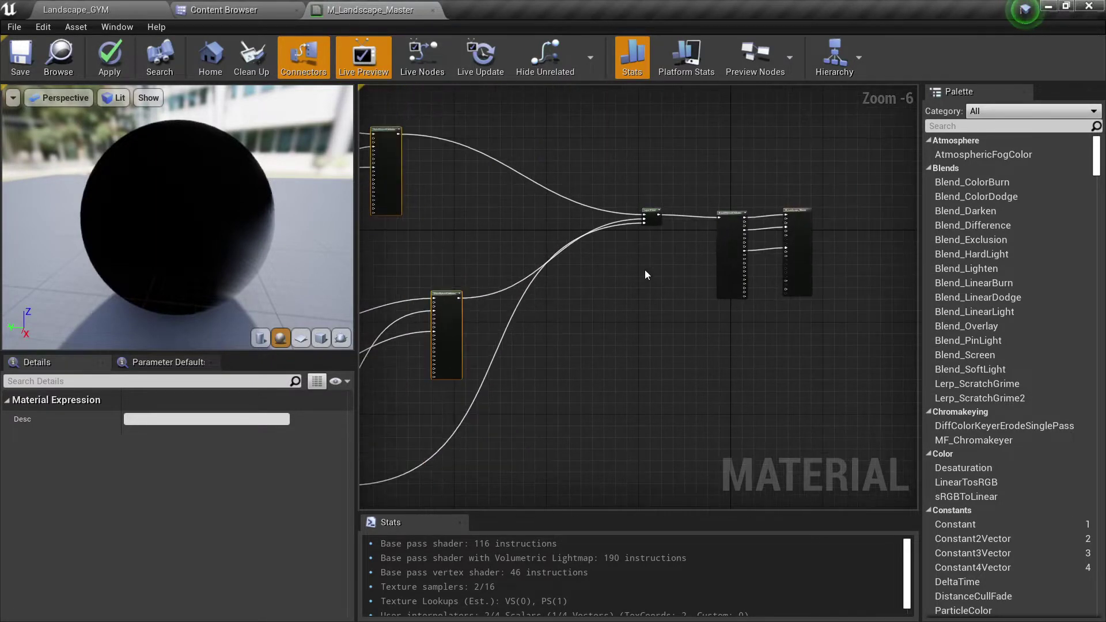
scroll(717, 226, up, 4)
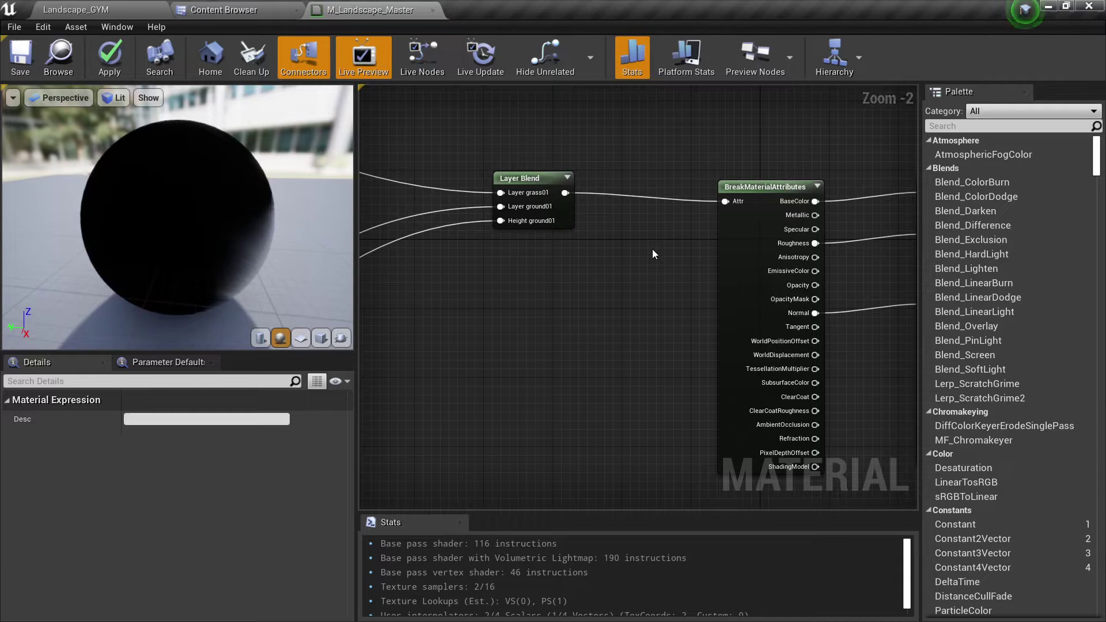
scroll(651, 248, down, 3)
right_drag(652, 249, 569, 236)
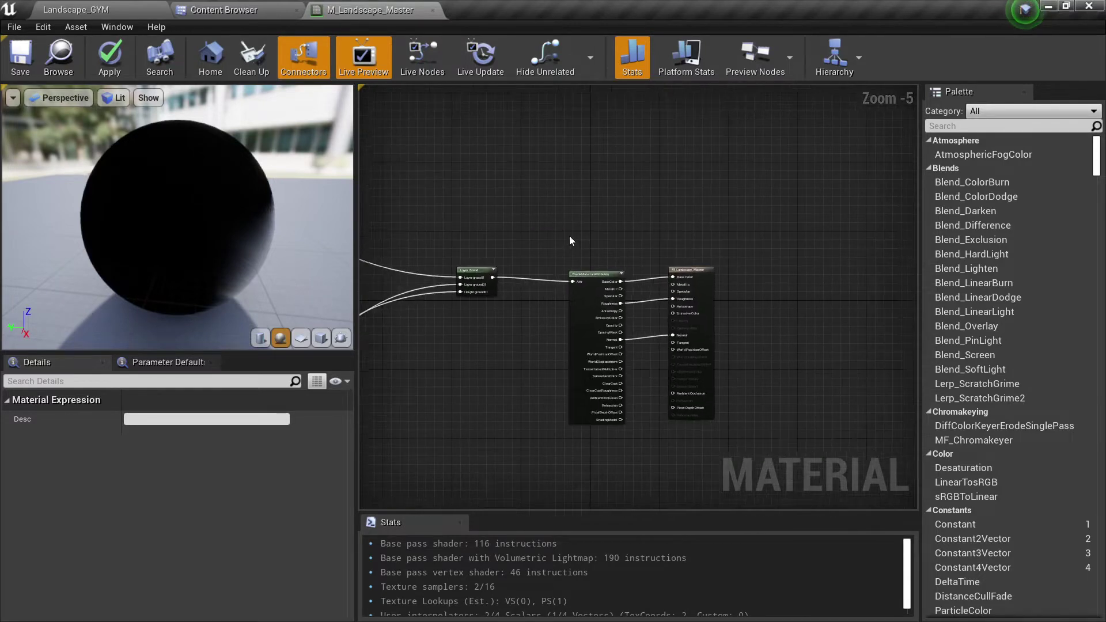
scroll(567, 225, up, 3)
click(565, 213)
click(599, 180)
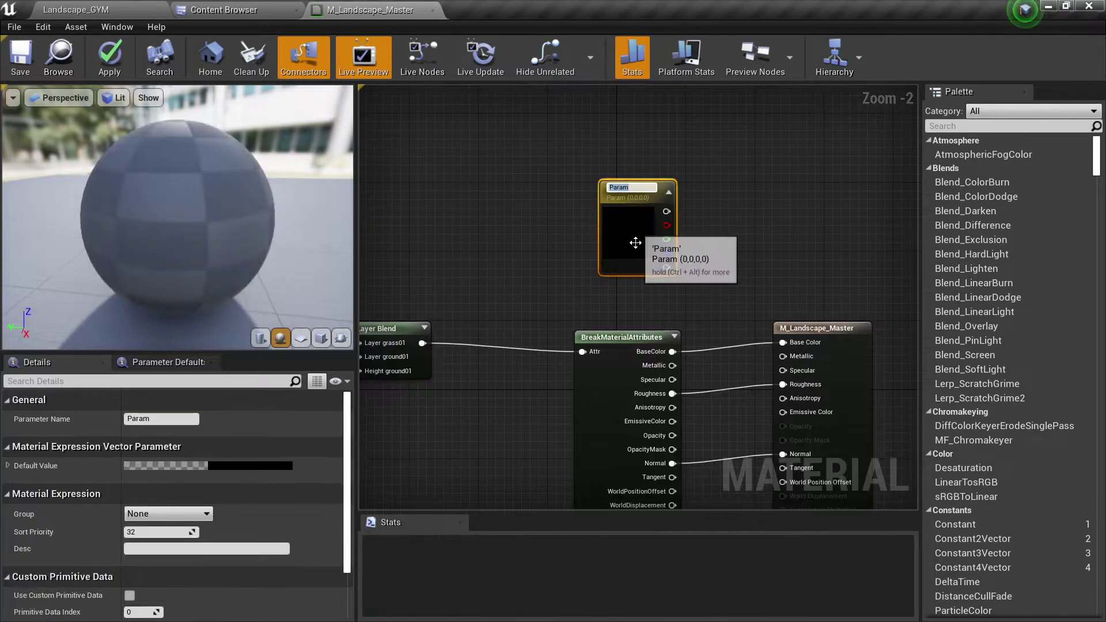
Step: Set the vector parameter's default colour to a crimson red (0.704, 0, 0.0416)
double_click(633, 236)
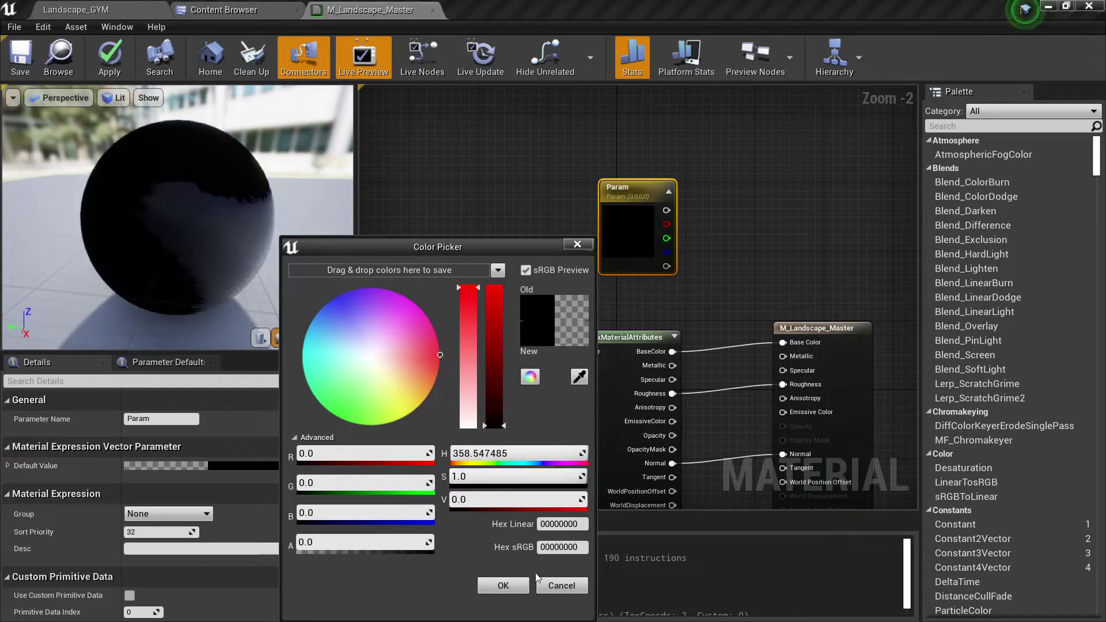
click(503, 585)
click(287, 466)
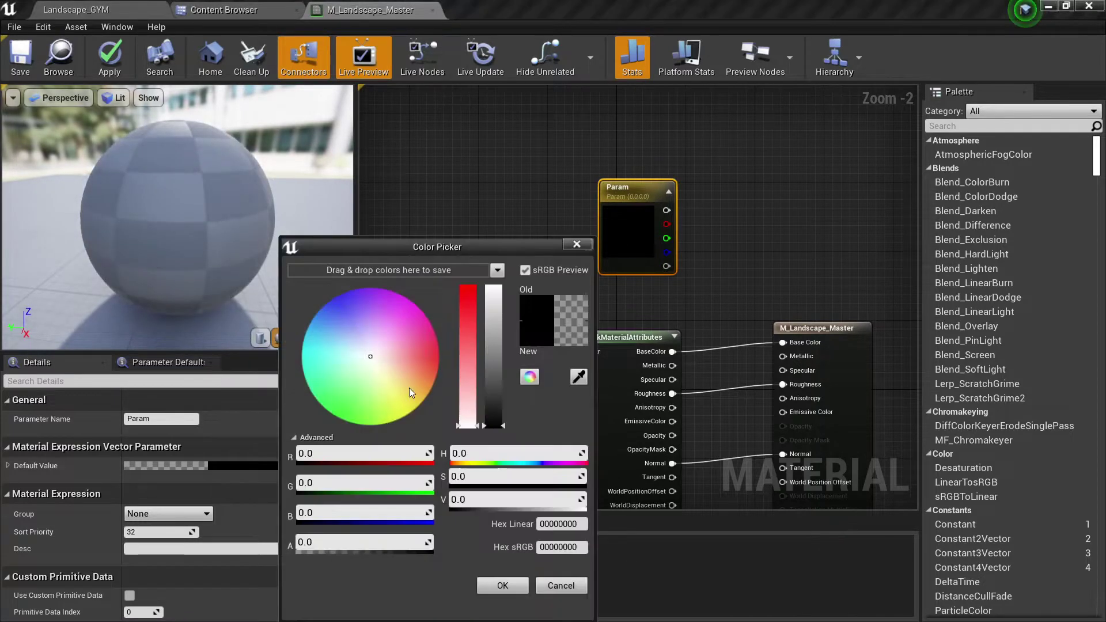
drag(409, 388, 450, 352)
click(492, 328)
click(503, 585)
Step: Connect the red parameter to the material's Base Color in place of the BreakMaterialAttributes output and apply the material
right_drag(685, 304, 644, 289)
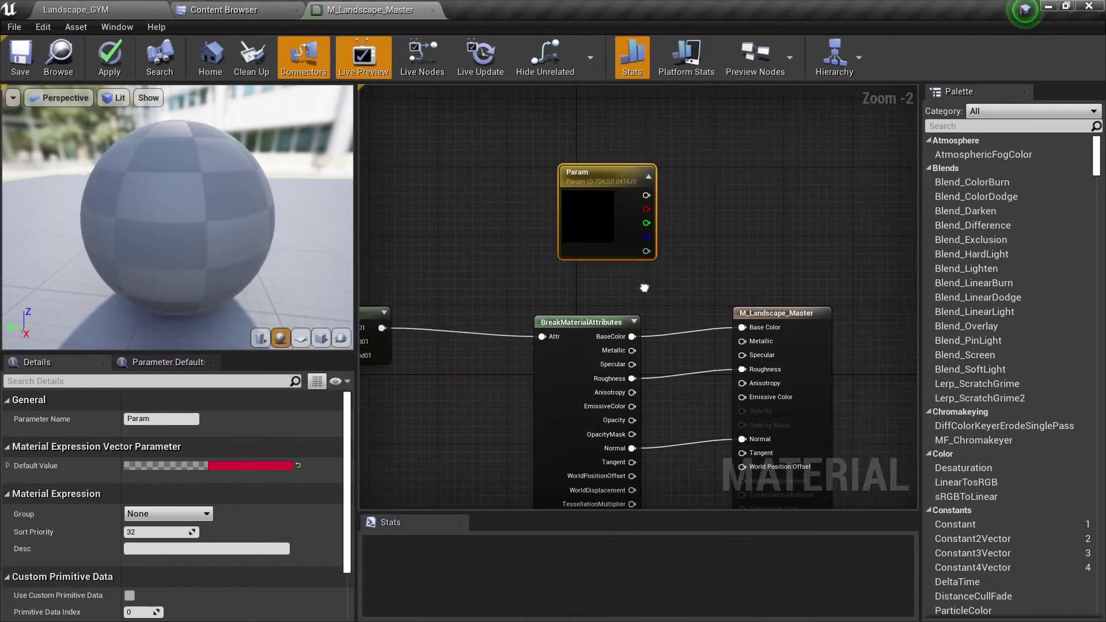
drag(644, 196, 749, 326)
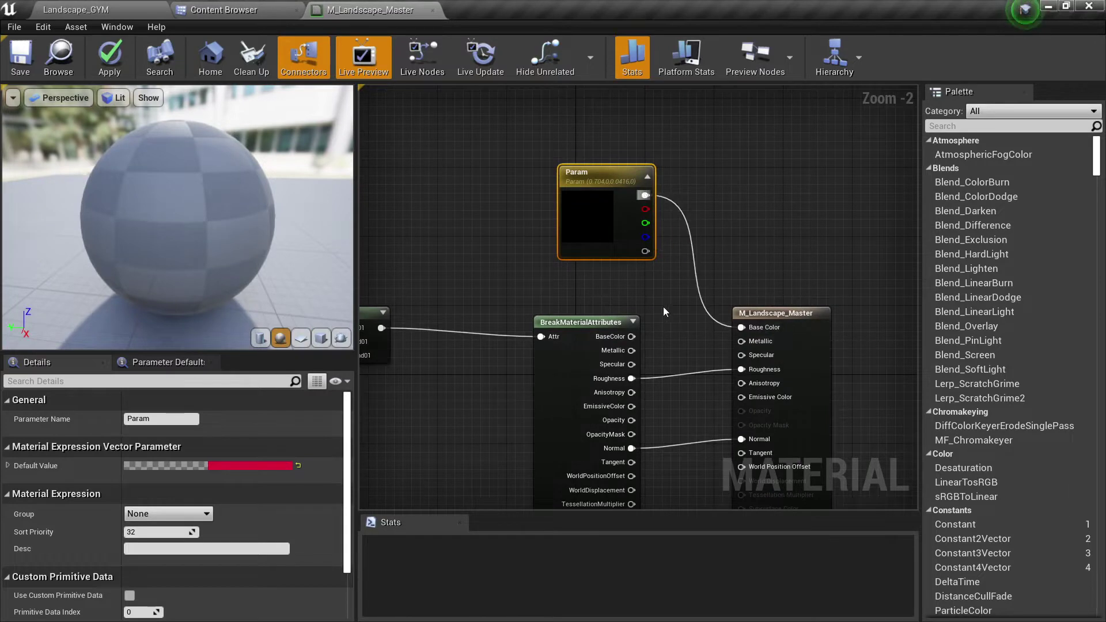
right_drag(663, 307, 643, 268)
click(99, 74)
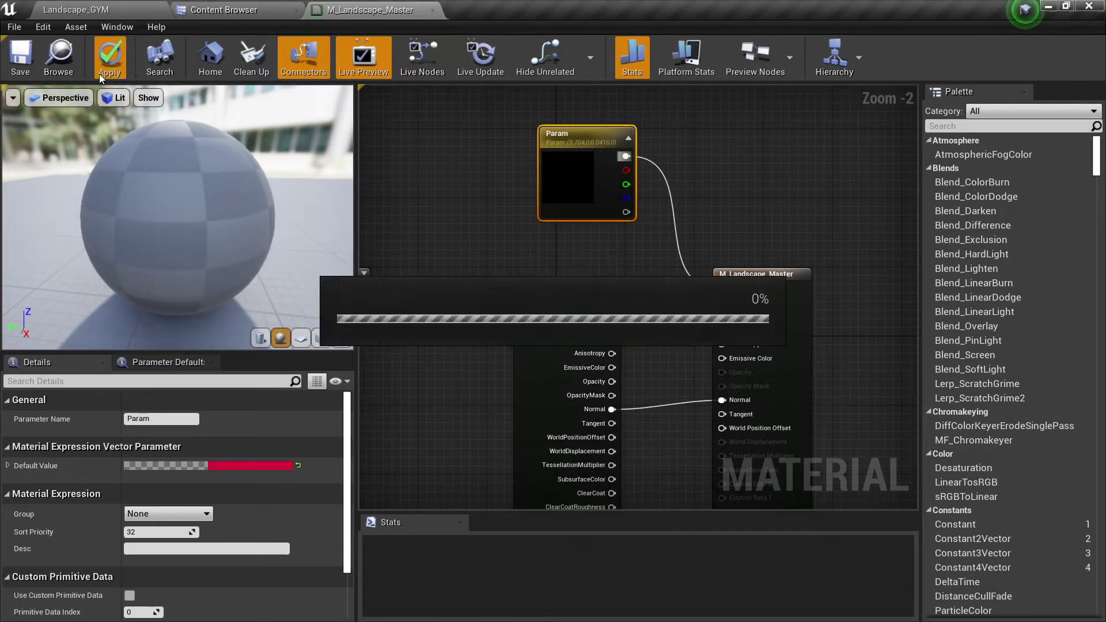
Step: Inspect how the Base Color change affects the terrain in the Landscape_GYM level
click(116, 7)
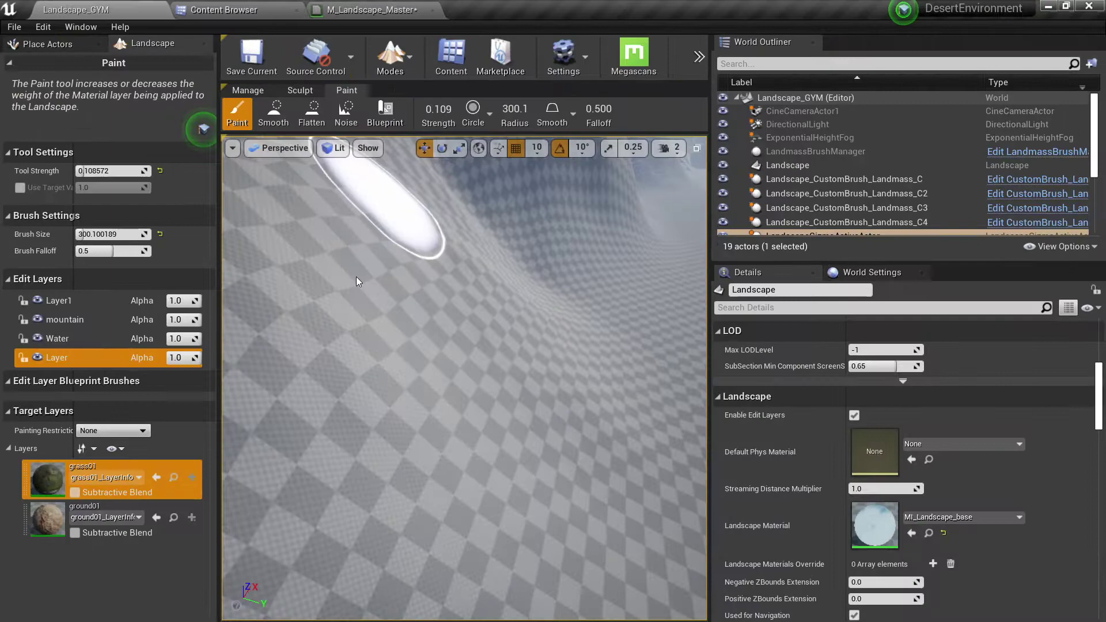
mouse_move(426, 351)
right_down()
mouse_move(425, 318)
mouse_move(413, 318)
right_up()
mouse_move(478, 334)
right_down()
mouse_move(486, 331)
mouse_move(439, 353)
right_up()
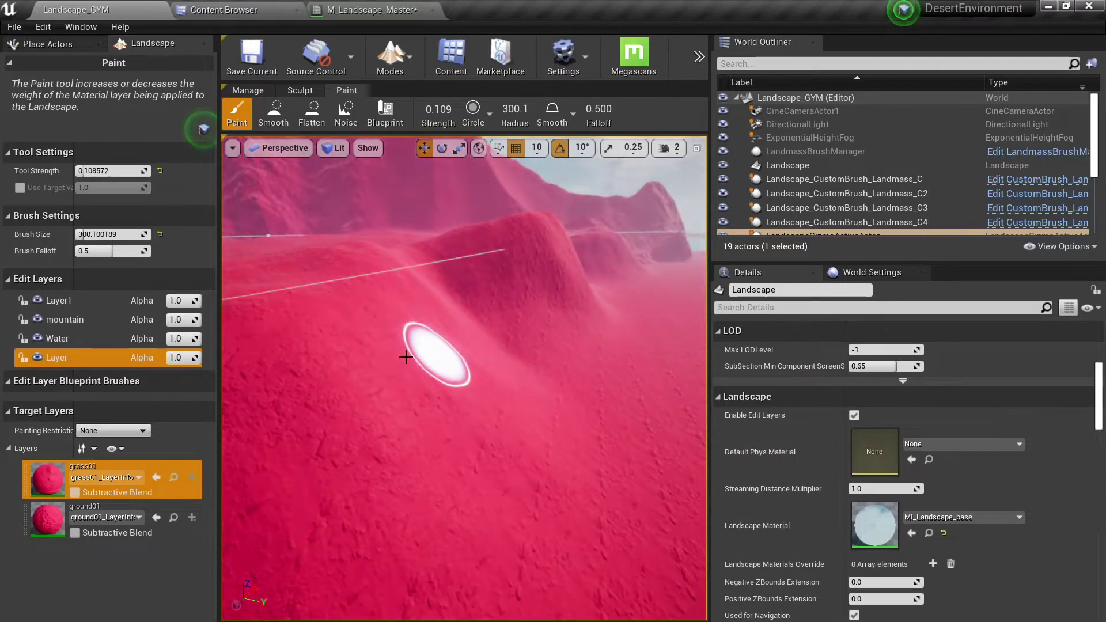
mouse_move(406, 357)
right_down()
mouse_move(406, 391)
mouse_move(406, 339)
mouse_move(406, 386)
mouse_move(403, 345)
mouse_move(395, 357)
mouse_move(403, 394)
mouse_move(397, 357)
mouse_move(365, 340)
right_up()
Step: Return to M_Landscape_Master, undo the parameter's Base Color connection and delete the vector parameter node
click(363, 7)
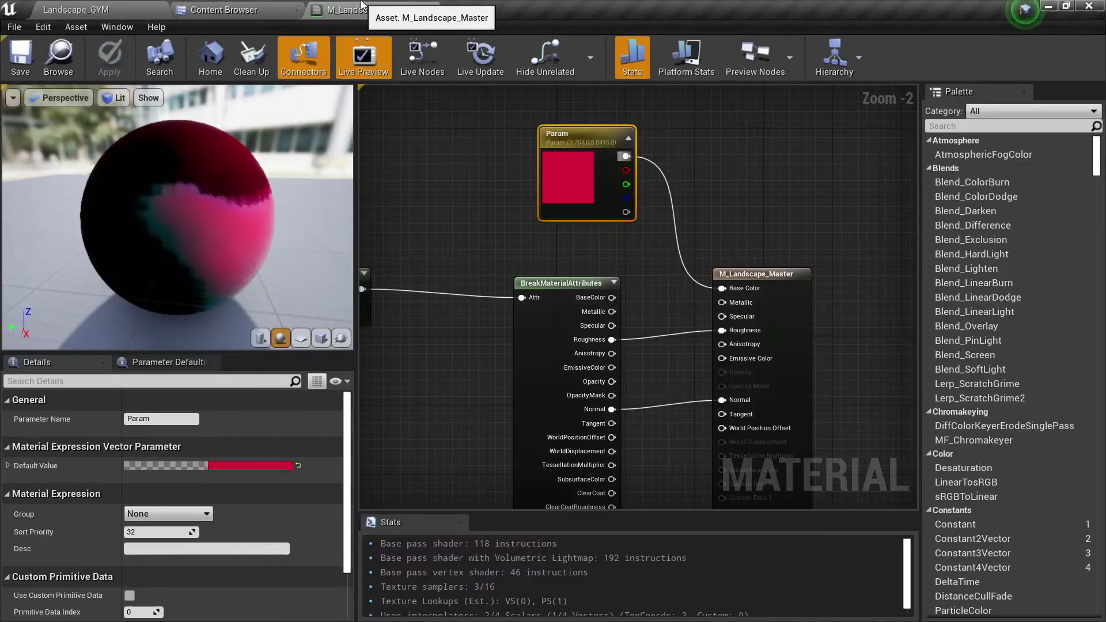
right_drag(489, 230, 547, 316)
key(ctrl+z)
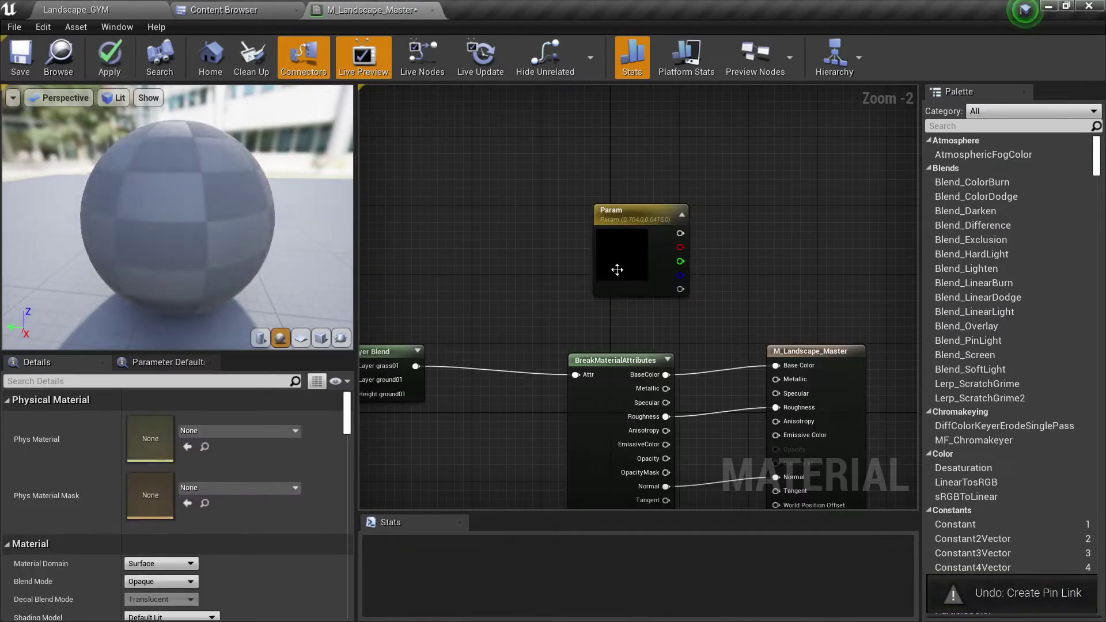
click(617, 270)
click(554, 288)
Step: Shift the grass and ground node groups further away from the Layer Blend node to free up graph space
scroll(767, 270, down, 5)
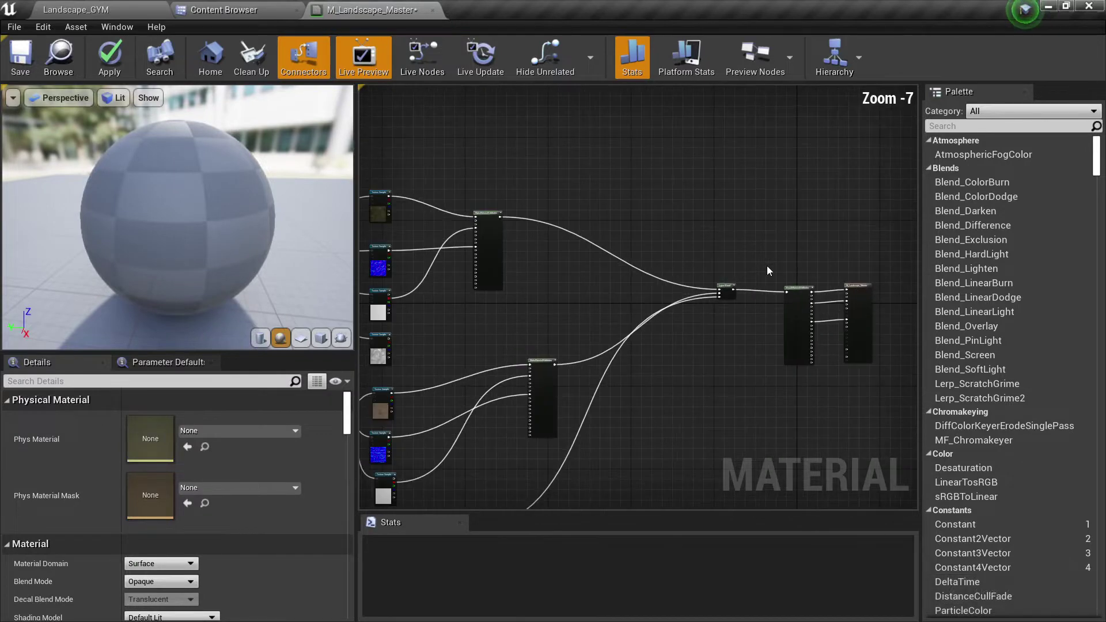
scroll(632, 306, down, 3)
right_drag(633, 306, 773, 280)
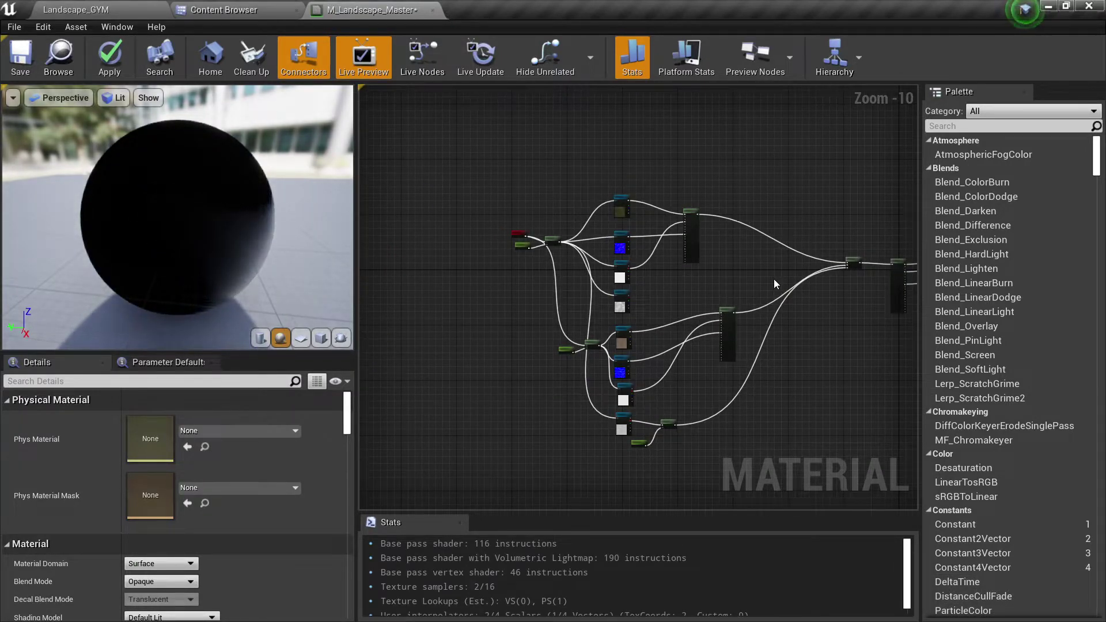
drag(732, 448, 733, 449)
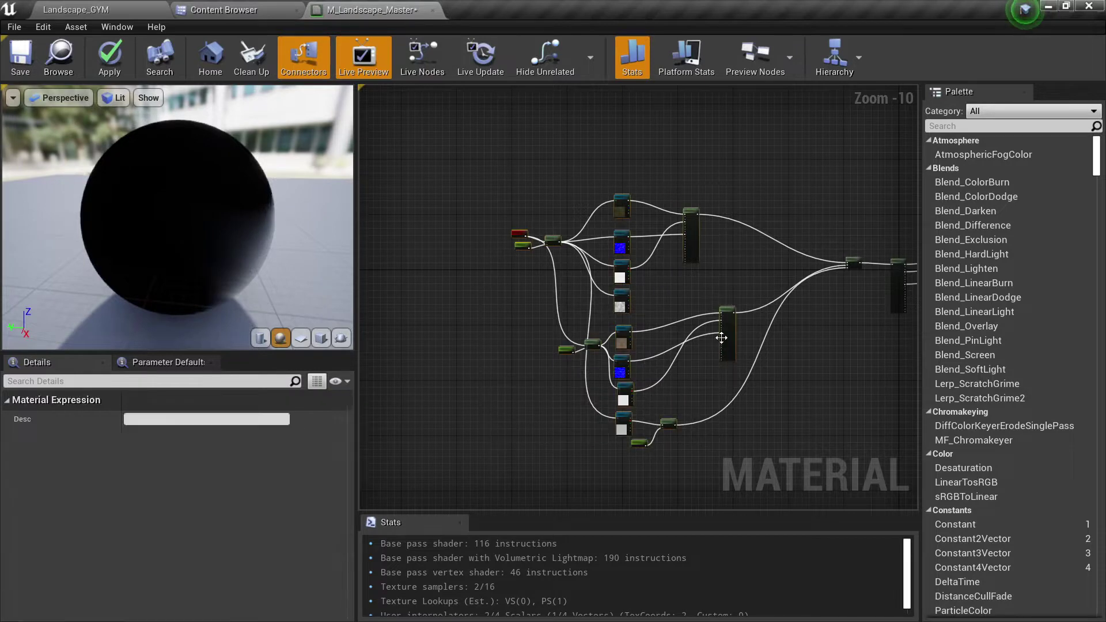
scroll(733, 326, up, 2)
right_drag(732, 326, 627, 329)
right_drag(613, 244, 676, 265)
click(707, 302)
scroll(612, 288, down, 2)
drag(553, 299, 442, 163)
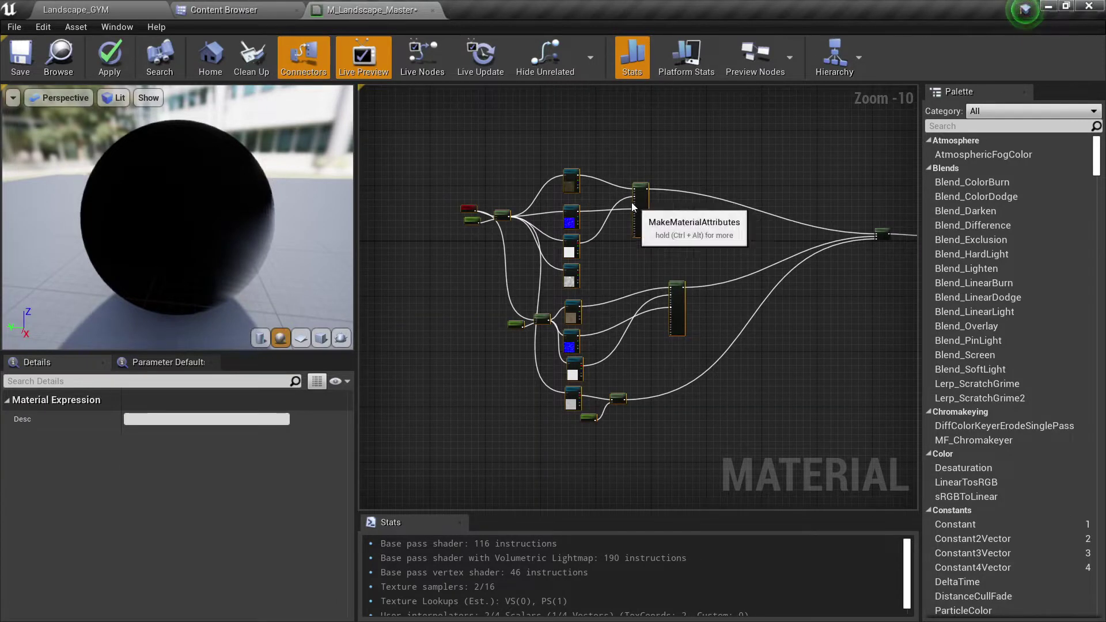
drag(633, 205, 672, 204)
Step: Review the Layer Blend node's grass01 and ground01 layer settings and the nodes feeding it
scroll(671, 208, up, 3)
right_drag(683, 213, 644, 267)
scroll(676, 287, down, 1)
scroll(787, 288, down, 2)
scroll(786, 288, up, 10)
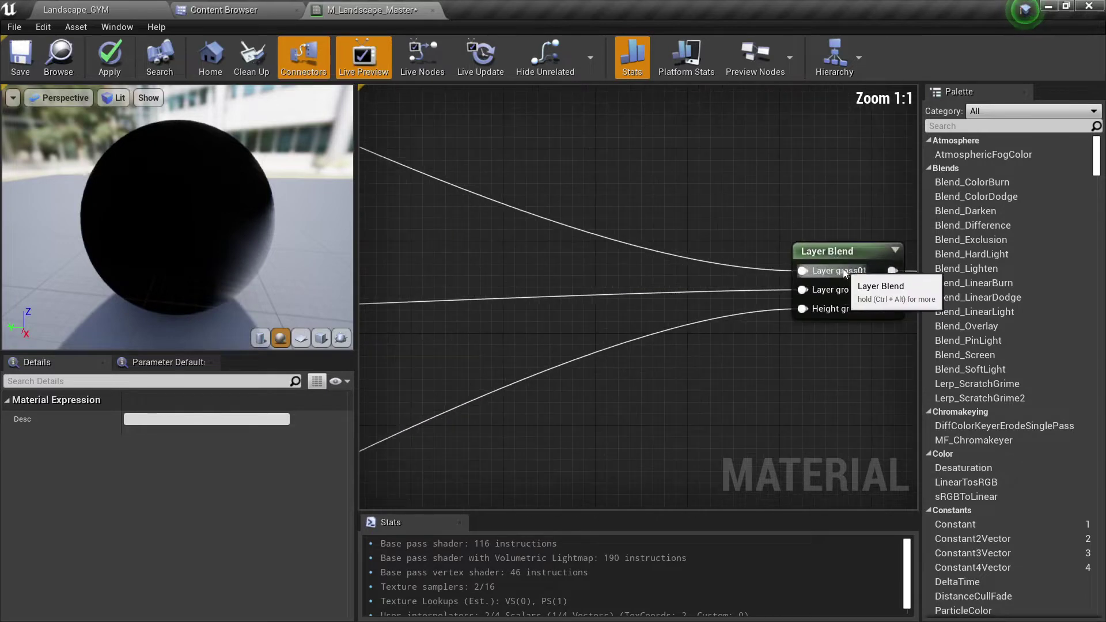
click(842, 269)
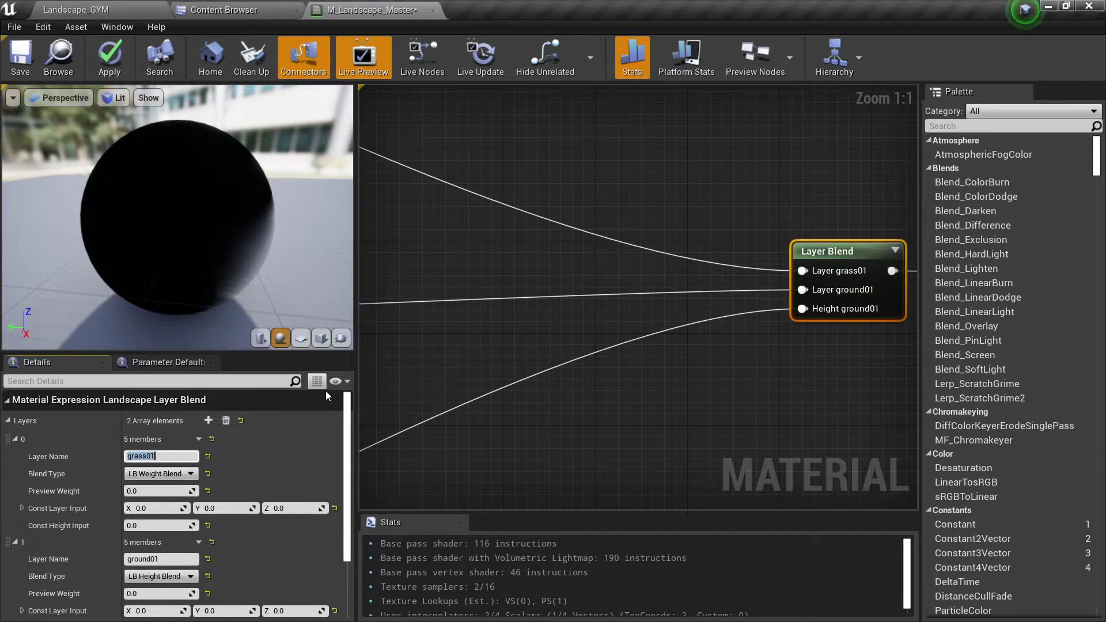
scroll(312, 406, down, 3)
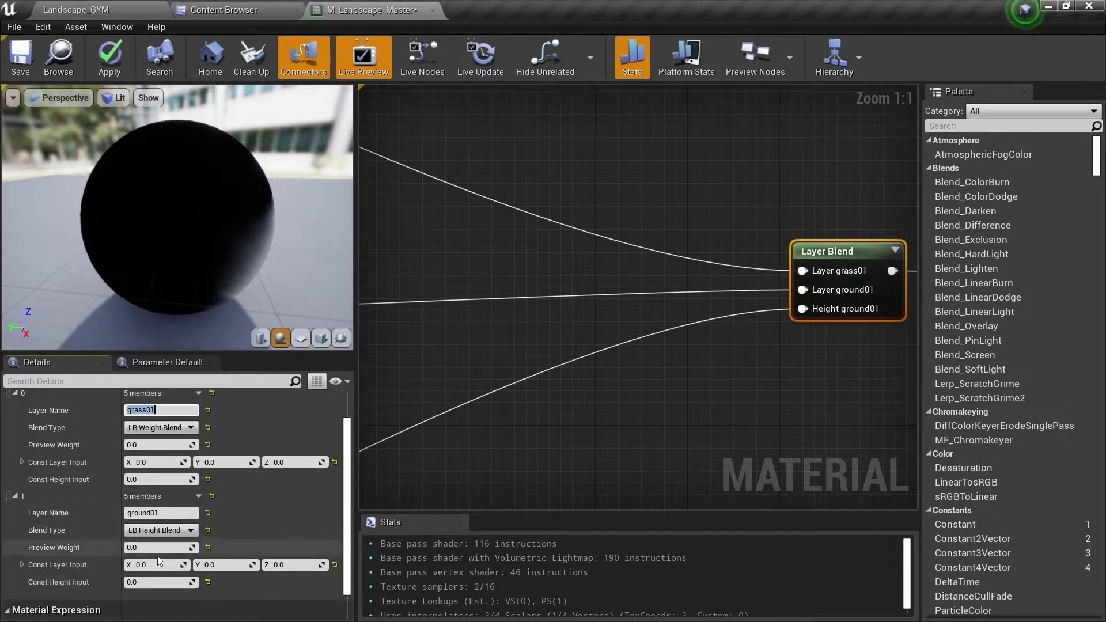
scroll(630, 364, down, 5)
scroll(632, 365, down, 2)
right_drag(647, 398, 839, 389)
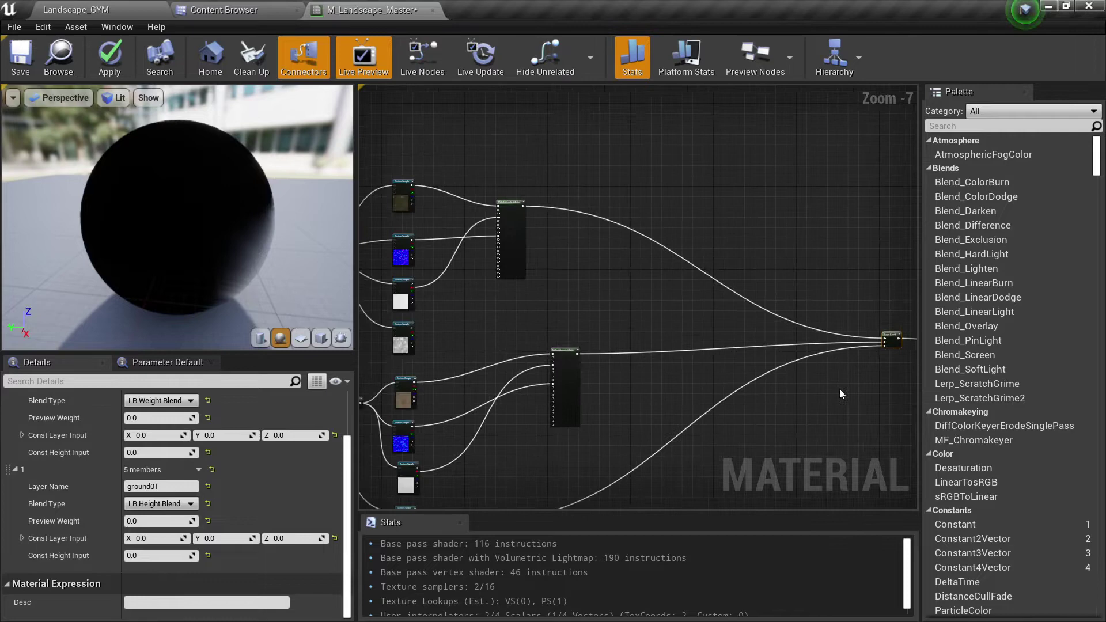
right_drag(621, 297, 687, 330)
scroll(775, 378, down, 2)
scroll(712, 320, up, 1)
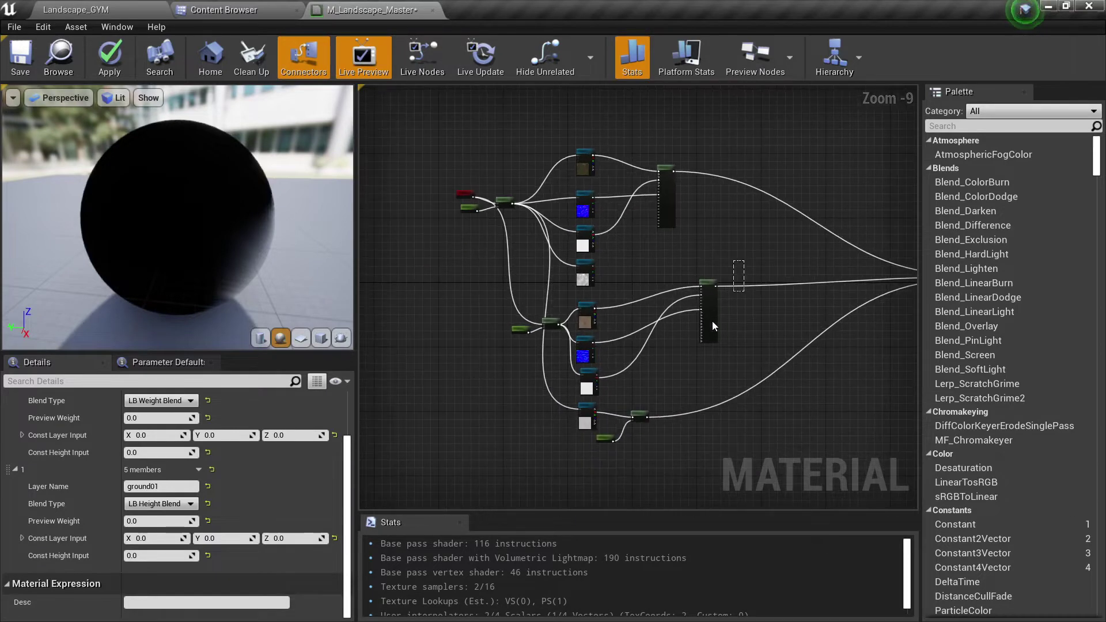
click(702, 286)
Step: Add a HeightLerp function node and place it in the gap between the two MakeMaterialAttributes nodes
scroll(702, 286, up, 1)
right_drag(658, 247, 656, 332)
scroll(656, 330, up, 2)
click(634, 357)
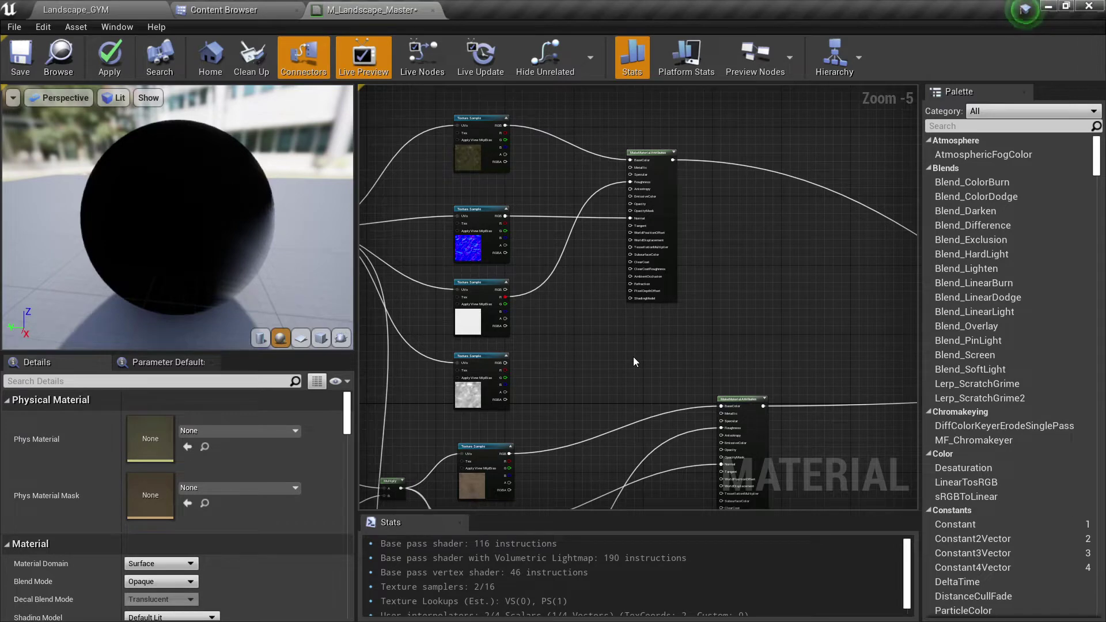
right_click(634, 357)
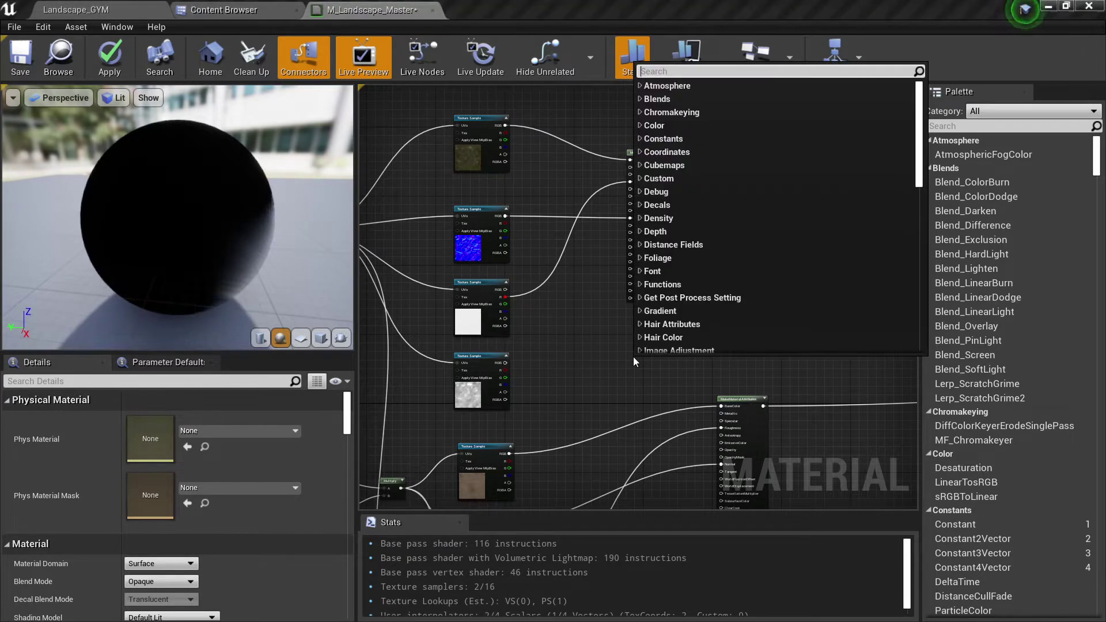
text(height l)
key(Return)
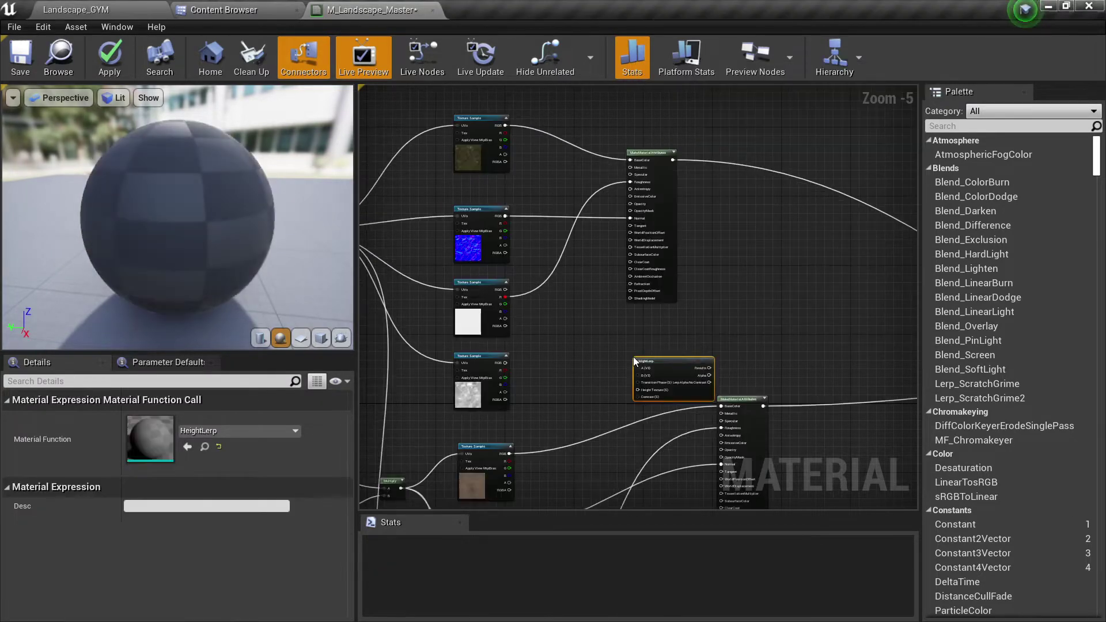
scroll(660, 330, up, 5)
drag(647, 417, 789, 326)
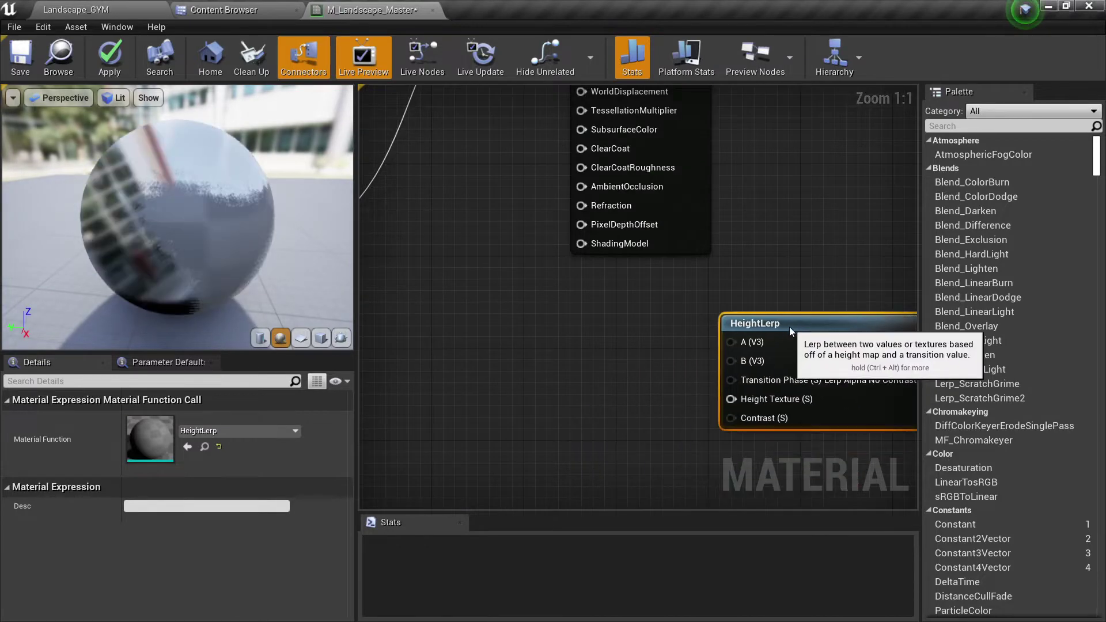
Step: Add a SlopeMask function node and place it just above the HeightLerp node
right_drag(793, 260, 714, 278)
scroll(711, 280, down, 1)
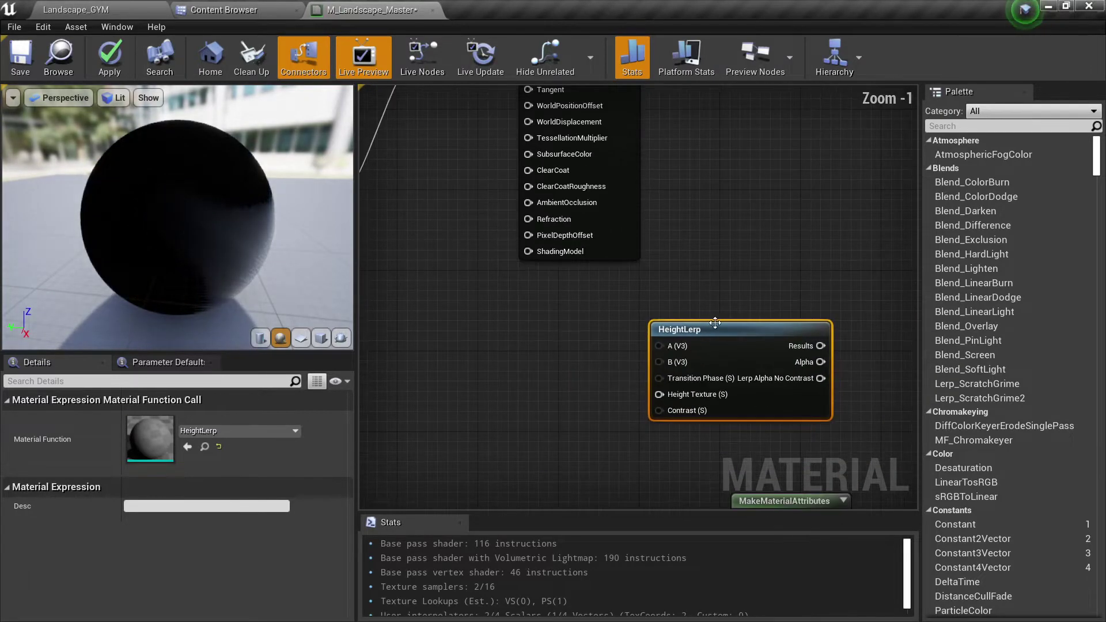
right_click(720, 290)
right_click(709, 259)
text(slope)
key(Return)
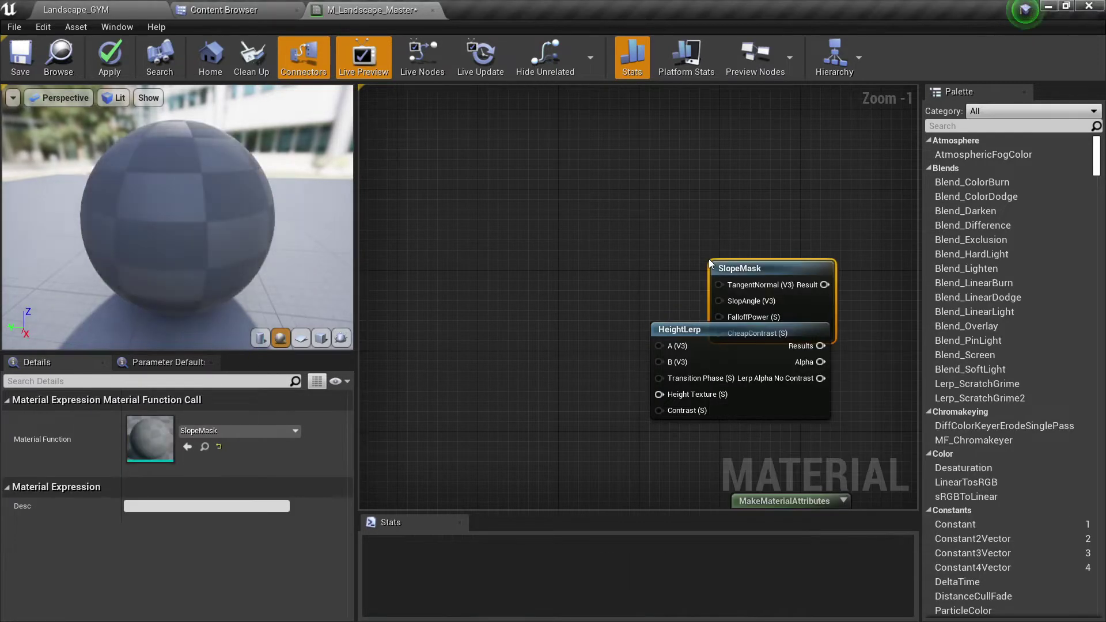
drag(749, 264, 752, 208)
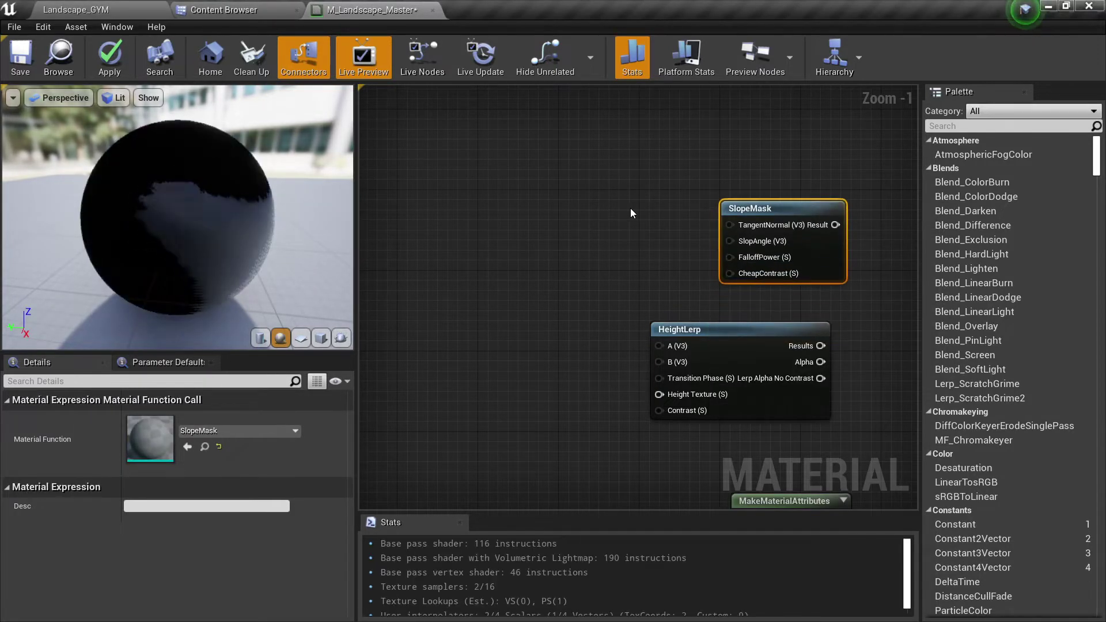
Step: Move the SlopeMask node down beside the HeightLerp node, on its left
right_drag(630, 209, 615, 257)
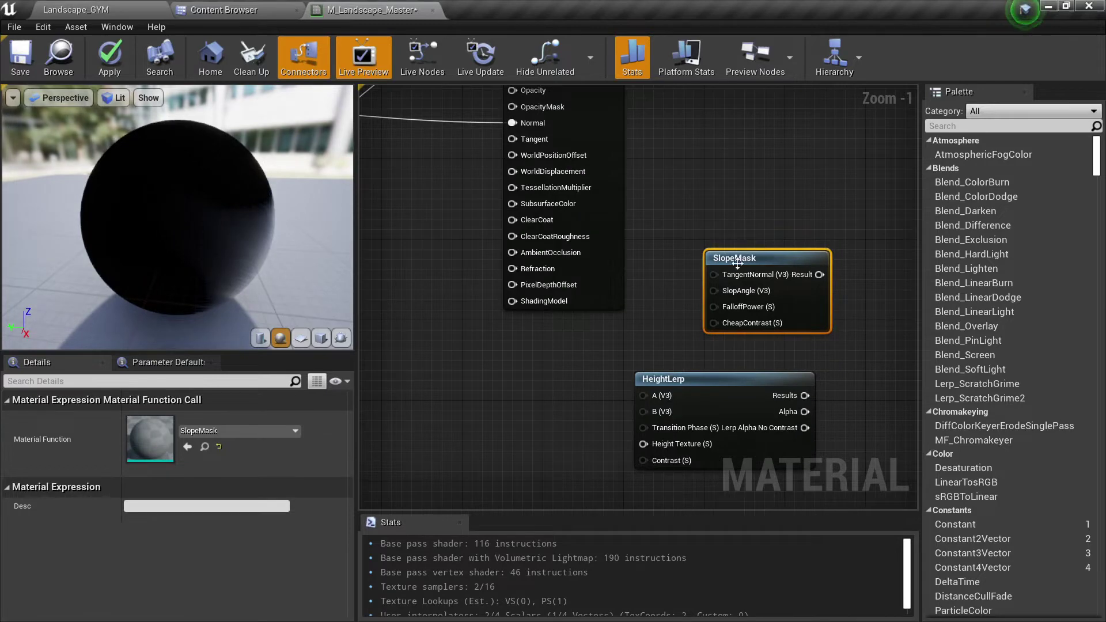
scroll(742, 254, down, 3)
drag(756, 243, 621, 328)
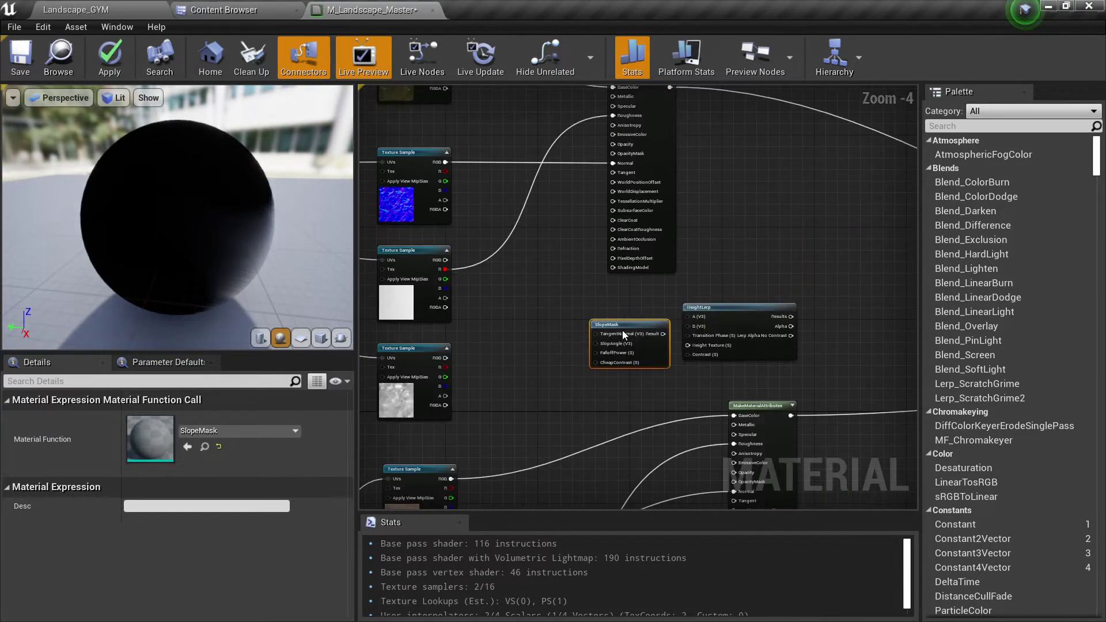
scroll(694, 291, up, 3)
ctrl+click(680, 321)
scroll(680, 323, down, 1)
scroll(714, 325, up, 1)
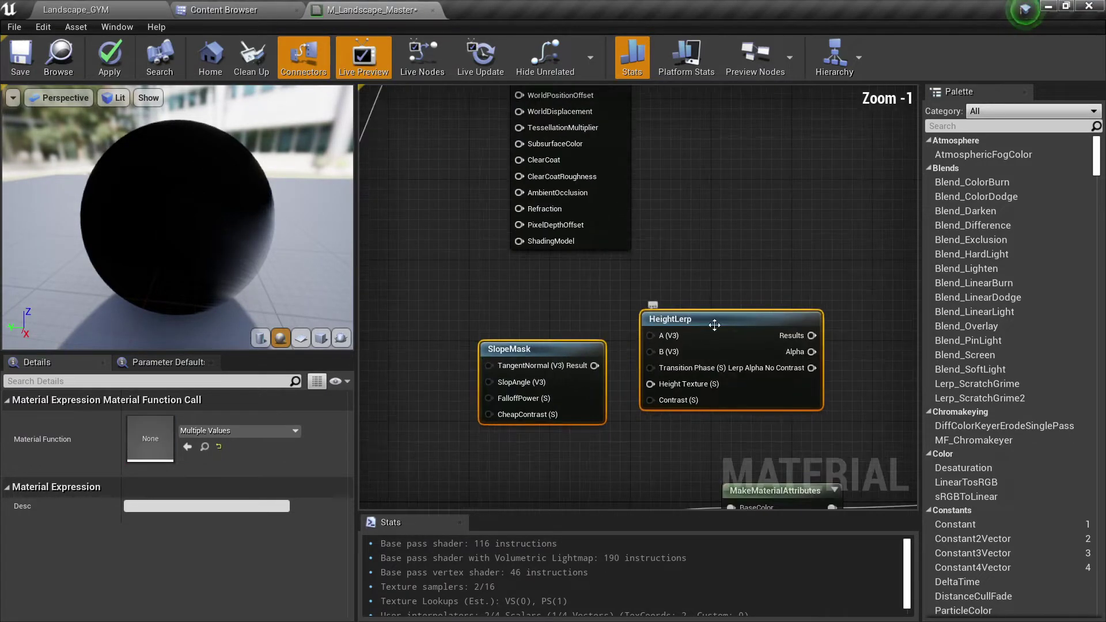
right_drag(543, 348, 619, 283)
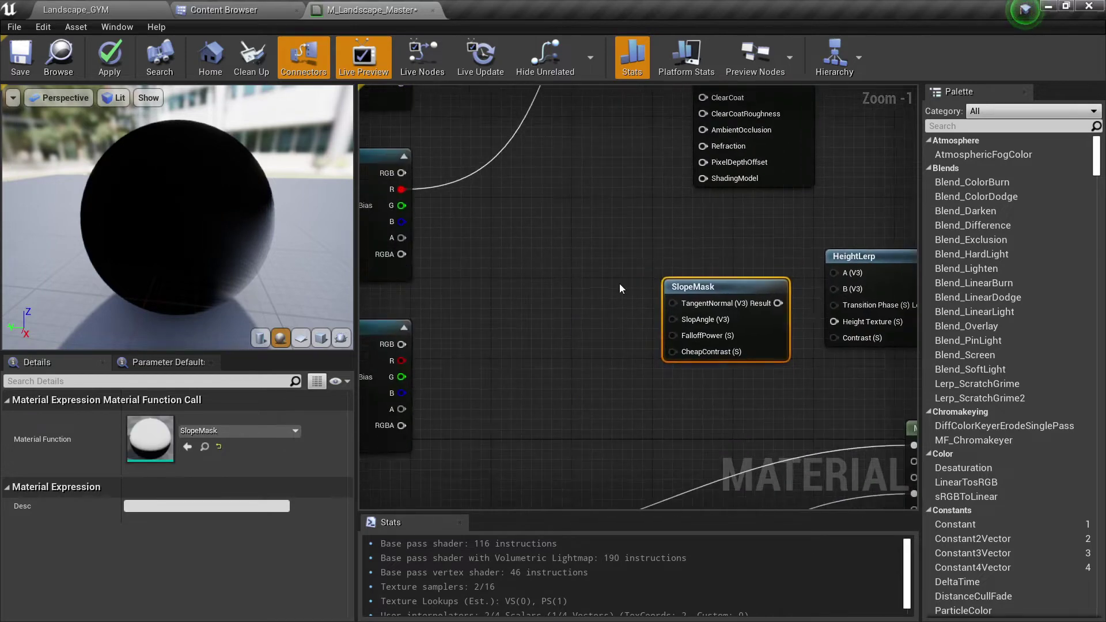
click(525, 307)
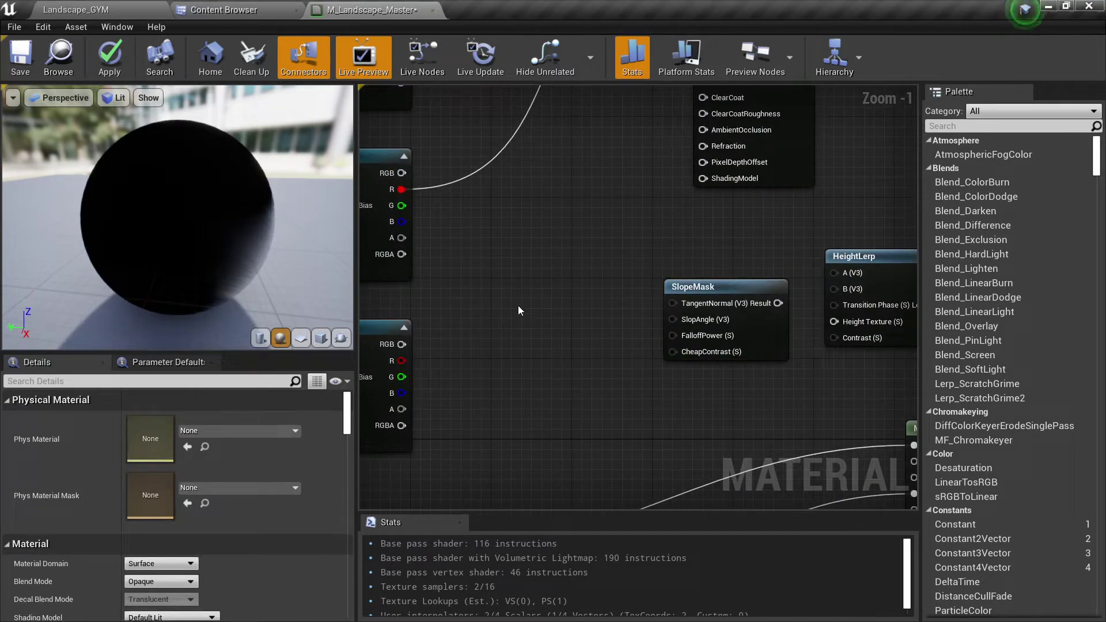
click(534, 276)
right_click(552, 286)
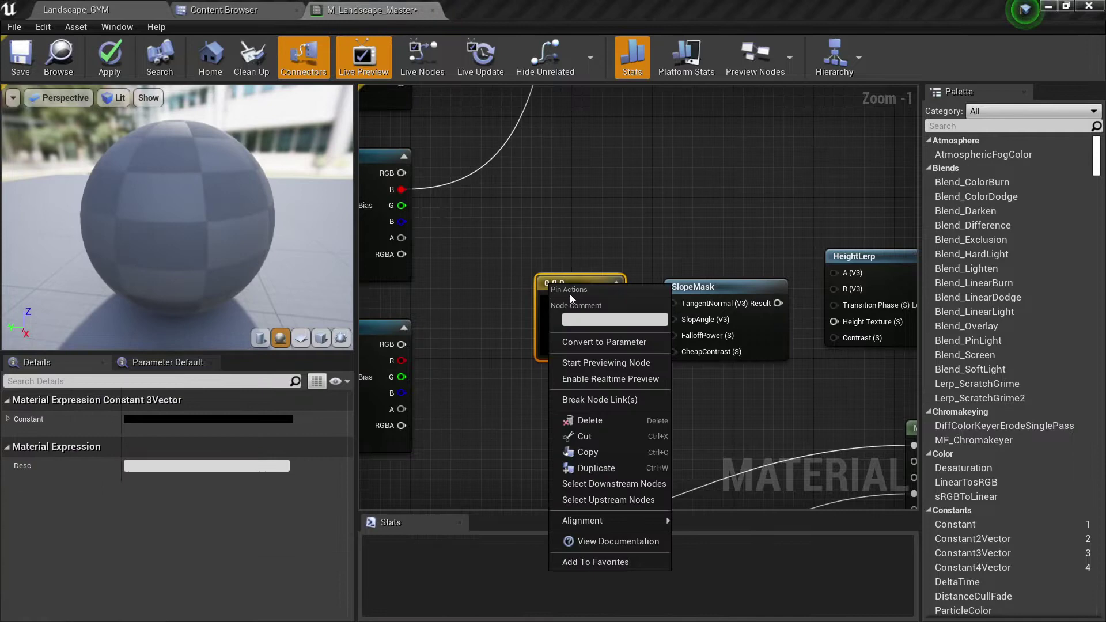
click(595, 342)
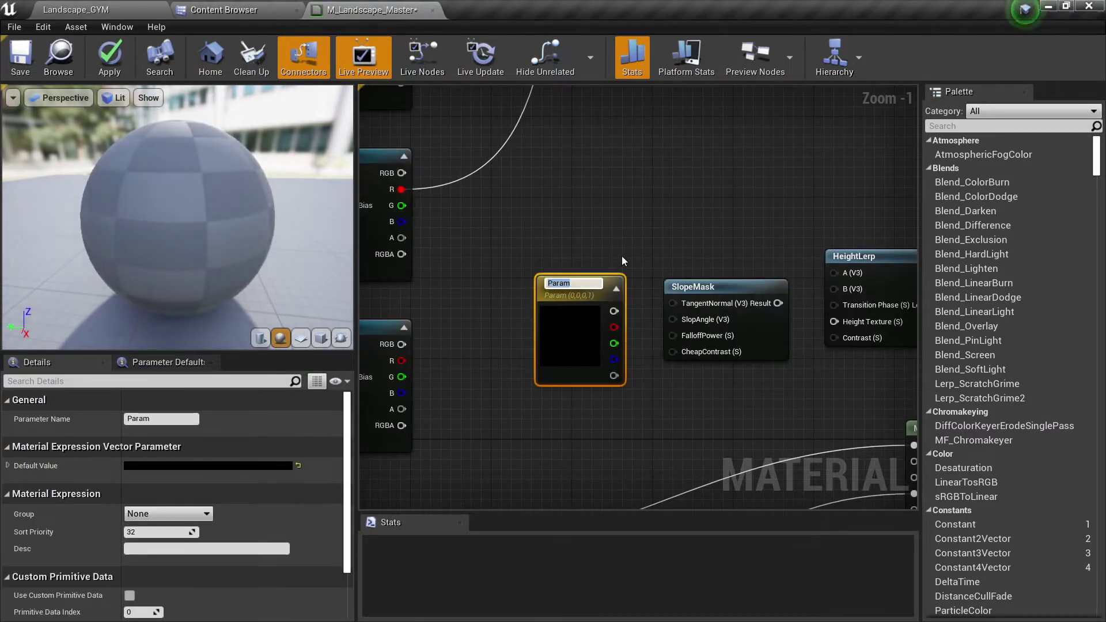
text(3)
key(Return)
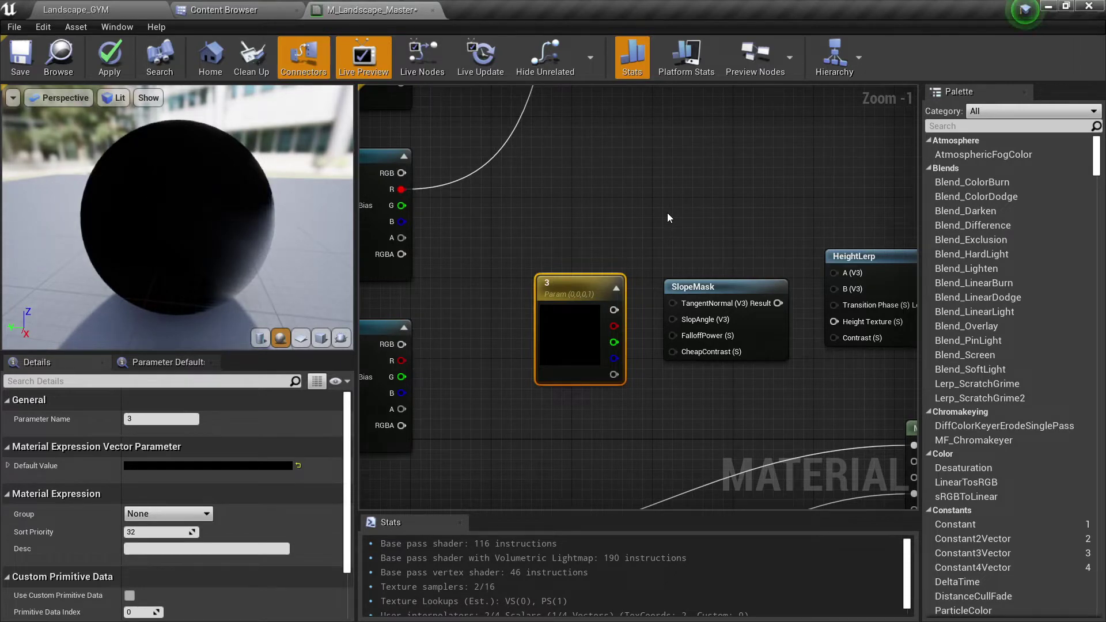
click(217, 465)
click(527, 246)
key(Delete)
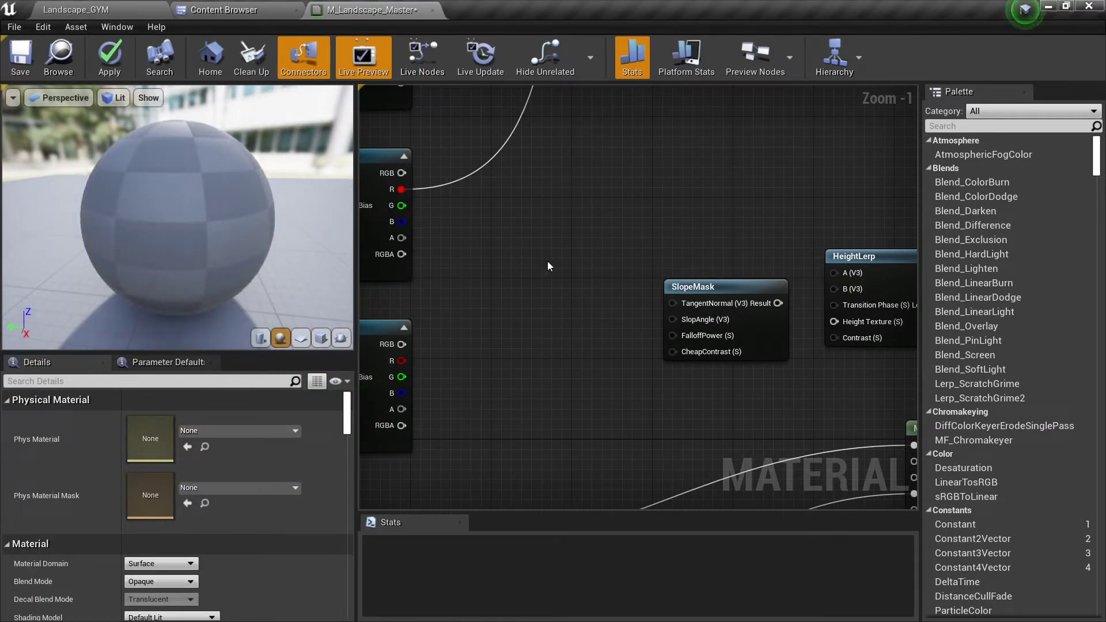
Step: Add a vector parameter named "Slope mask" in the empty space left of the SlopeMask node
click(554, 286)
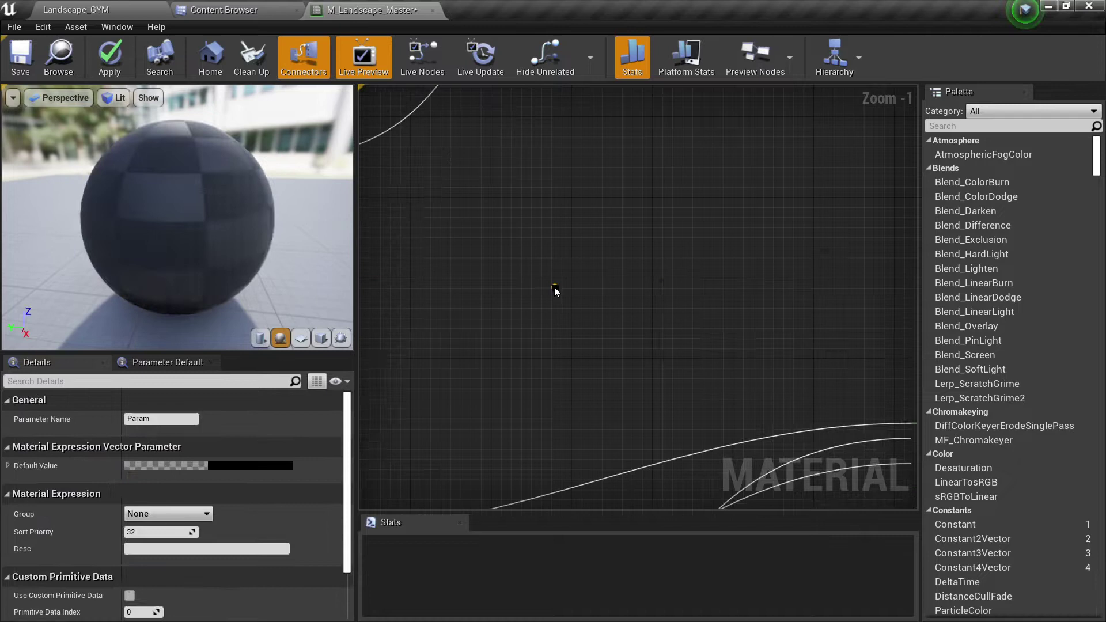
text(v)
text(Slope mask)
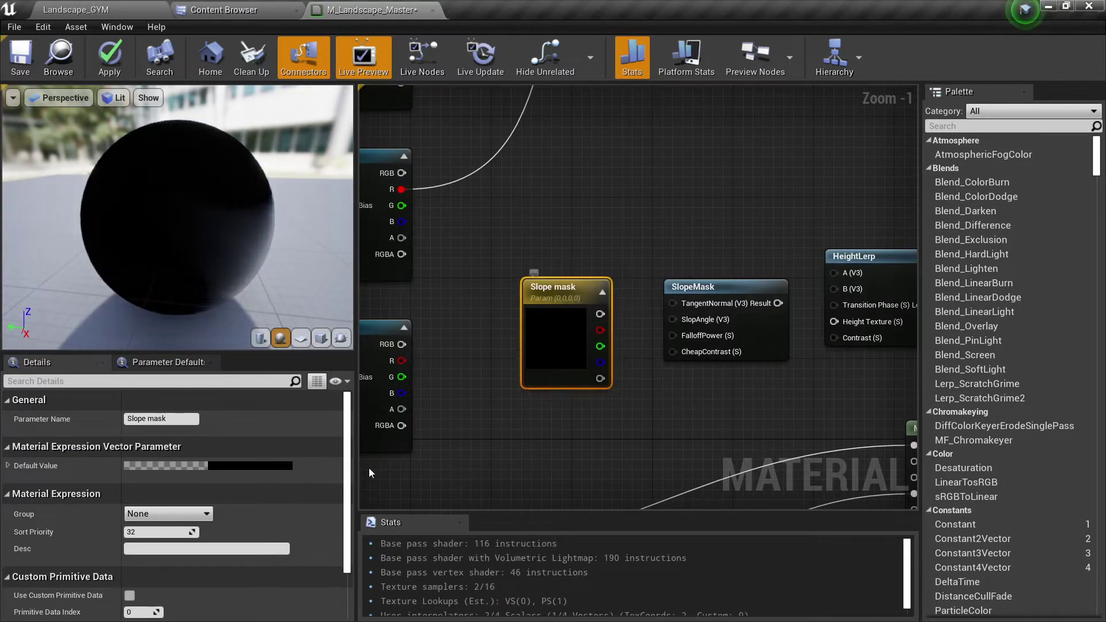
Step: Set the Slope mask parameter's default colour to pure blue, with R 0, G 0, B 1 and A 0
click(269, 466)
drag(371, 333, 297, 294)
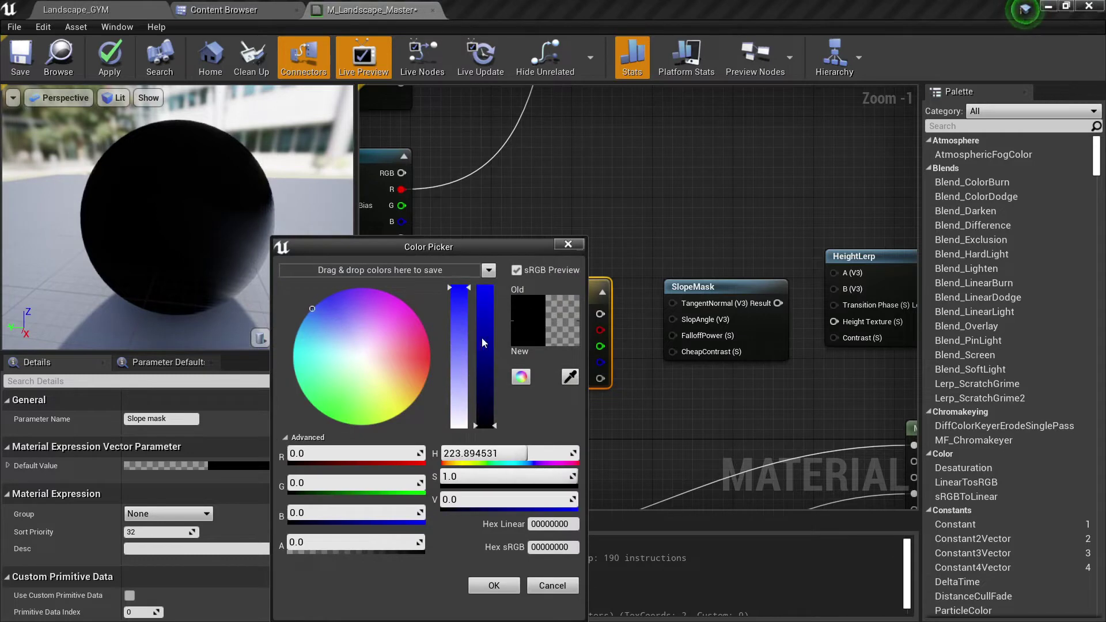
drag(482, 342, 484, 259)
drag(320, 485, 288, 485)
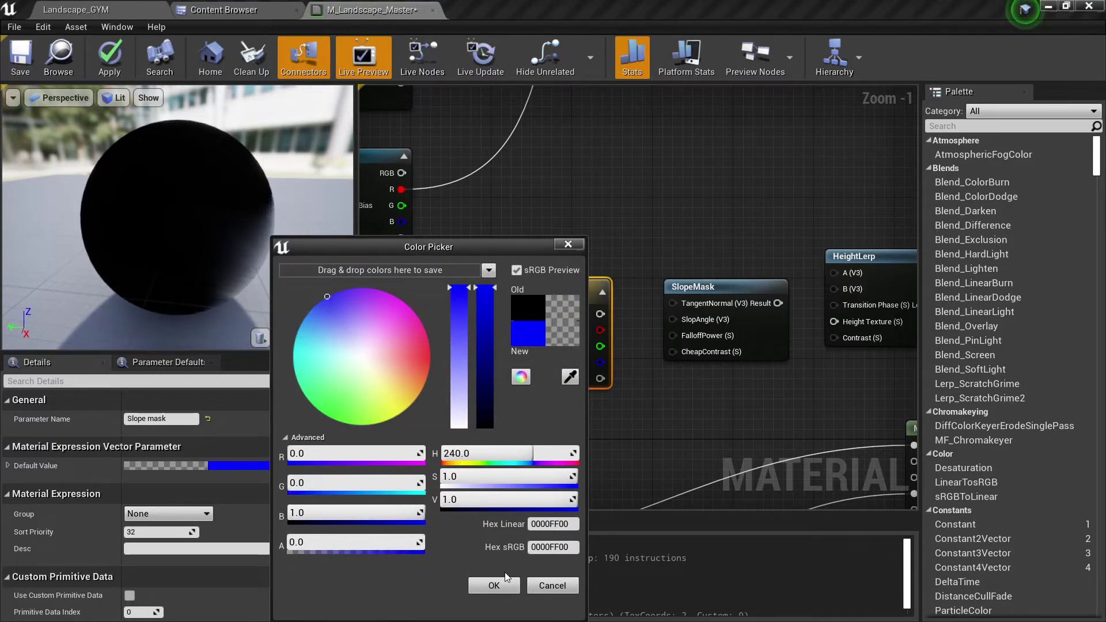
click(494, 585)
Step: Shift the Slope mask parameter slightly up and left, and connect its main output to the SlopeMask node's SlopAngle input
drag(553, 343, 543, 334)
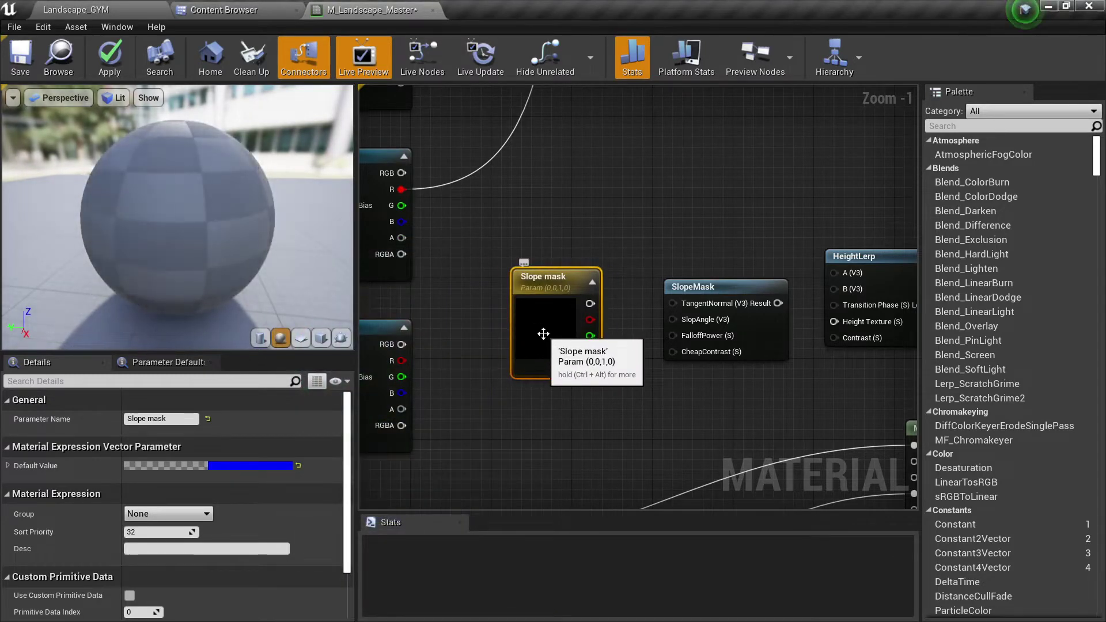
drag(543, 333, 543, 323)
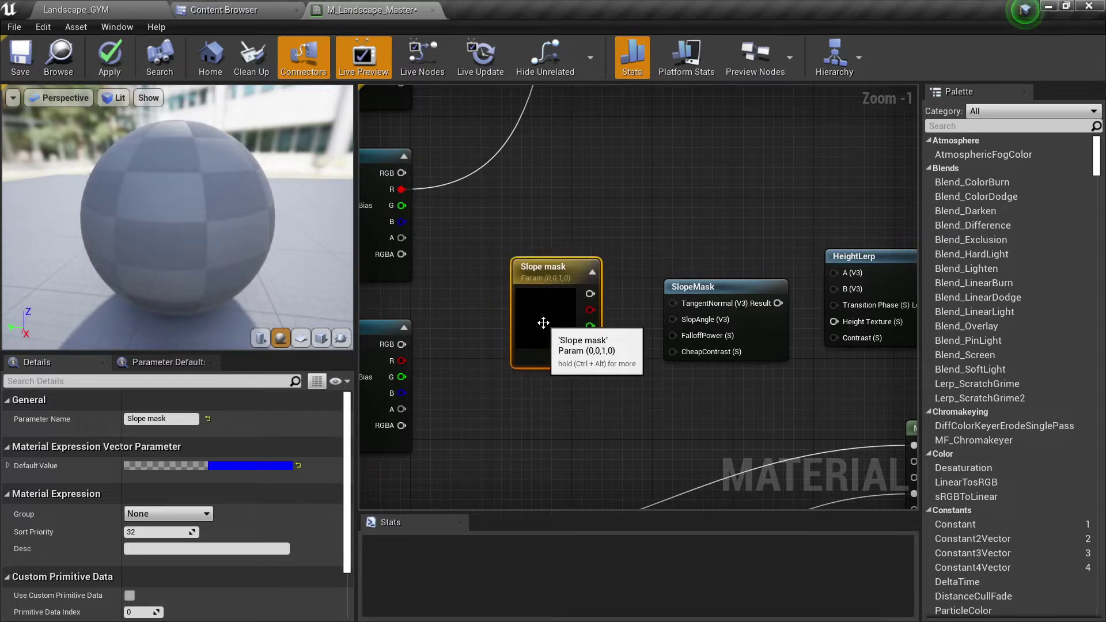
scroll(551, 264, up, 1)
scroll(659, 248, down, 1)
right_drag(660, 248, 596, 305)
scroll(538, 313, up, 1)
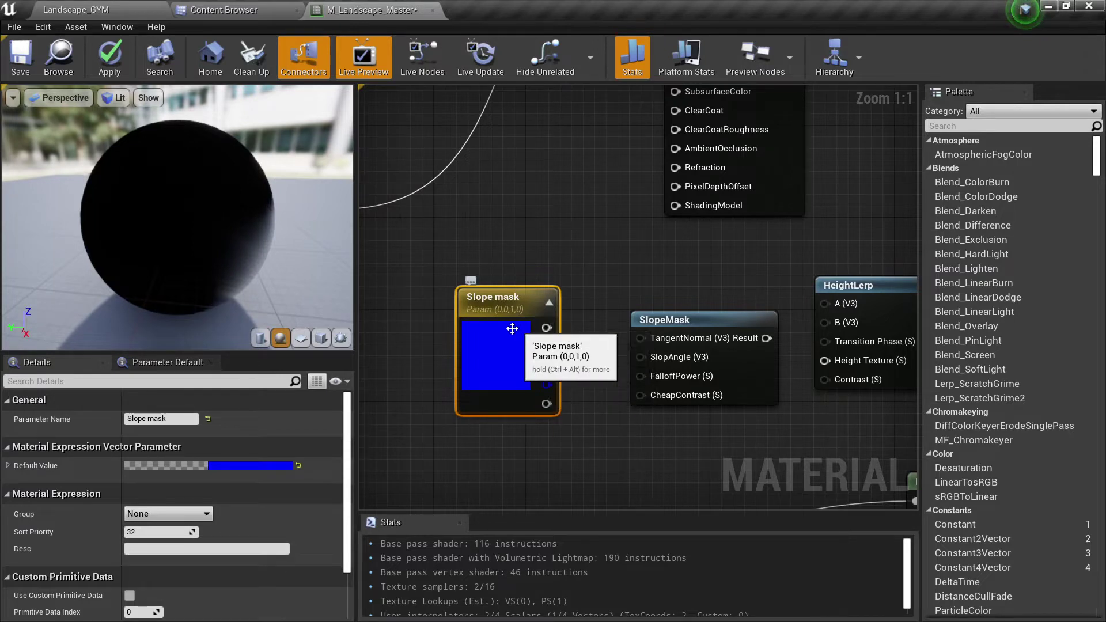
drag(554, 327, 639, 357)
Step: Preview the SlopeMask node's result on the preview sphere
click(676, 318)
right_click(676, 318)
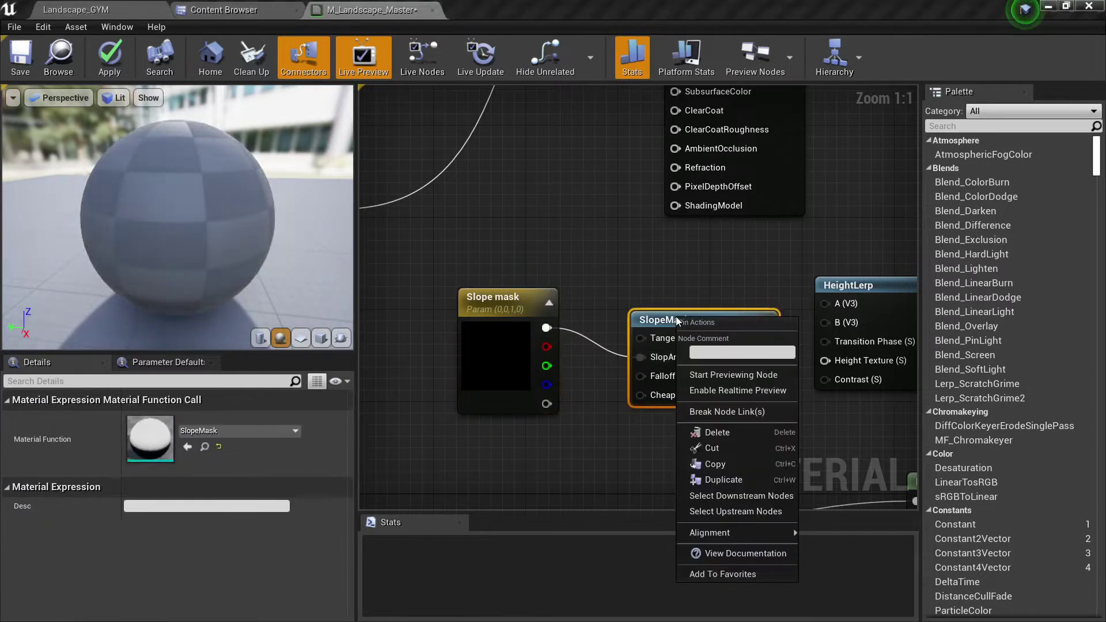
click(714, 371)
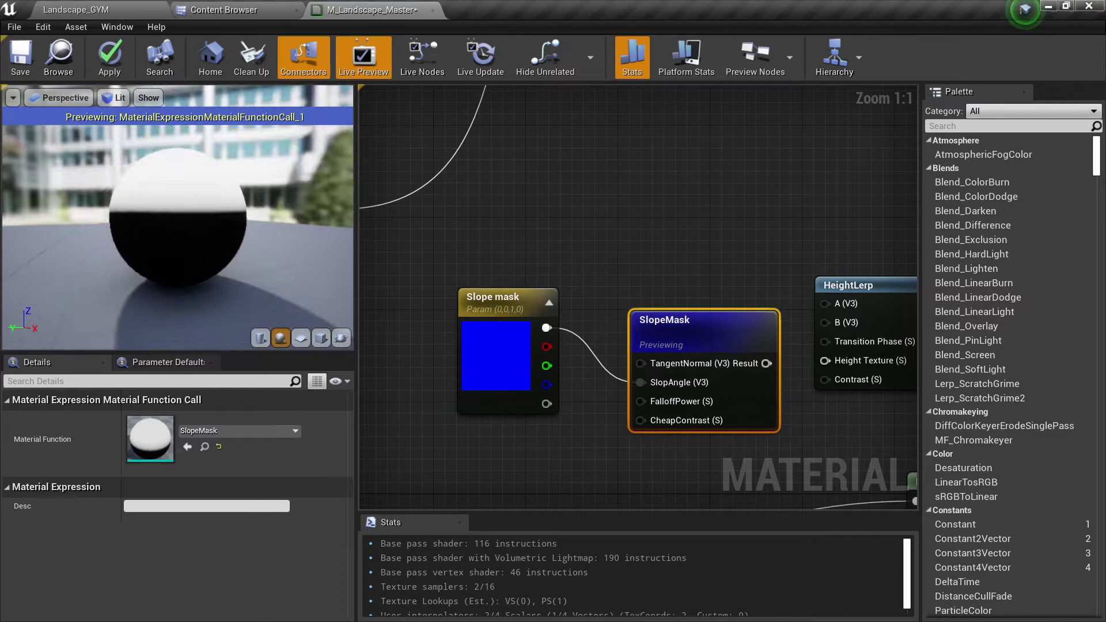
Step: Delete the HeightLerp node from the graph
scroll(558, 288, down, 2)
click(506, 266)
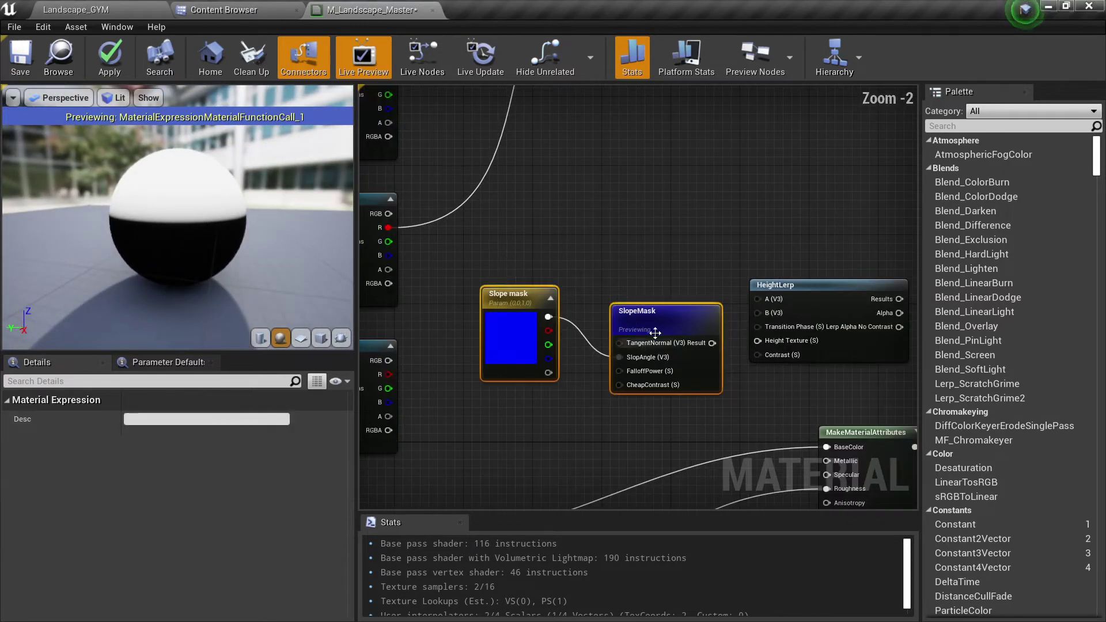
scroll(604, 250, down, 3)
scroll(652, 353, up, 4)
right_drag(675, 366, 549, 303)
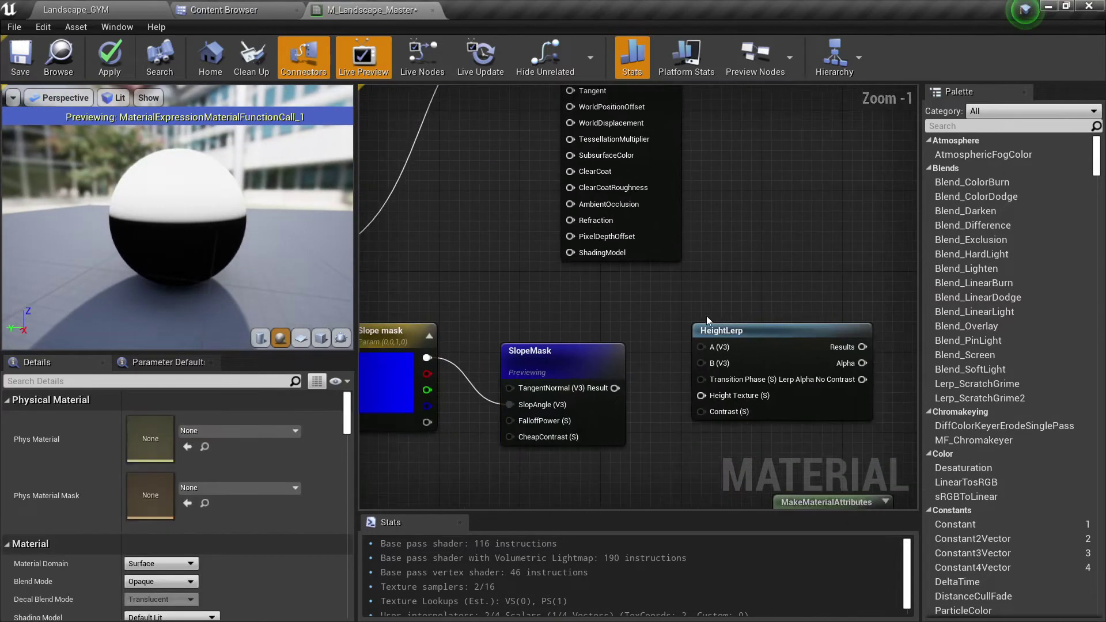
click(730, 330)
key(Delete)
right_click(785, 245)
click(716, 249)
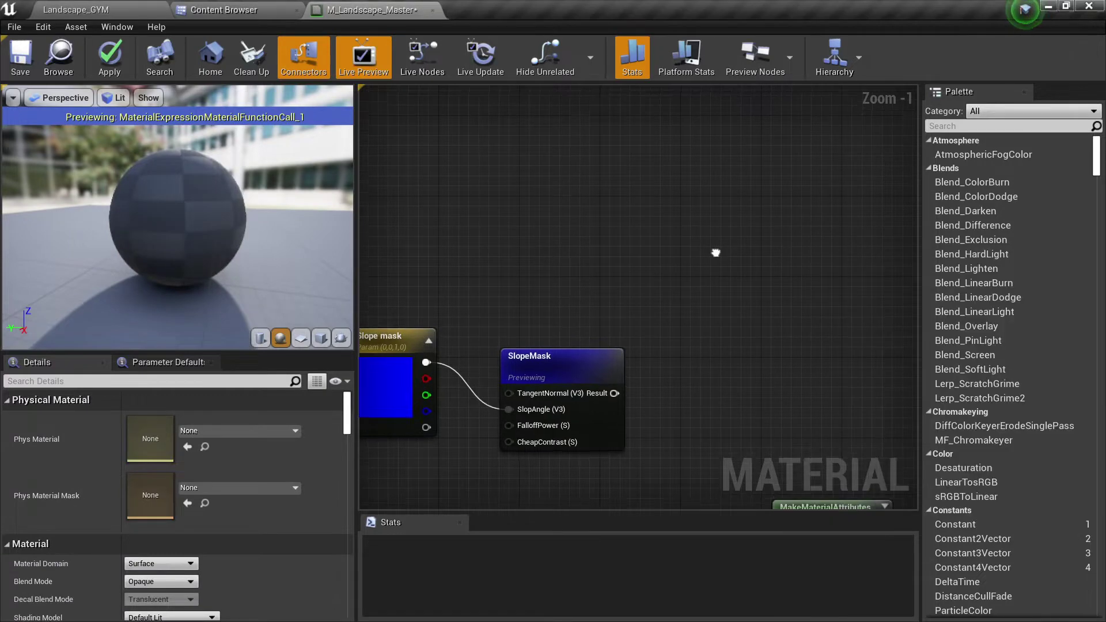
Step: Add a Lerp node to the right of SlopeMask and connect SlopeMask's Result to its Alpha input
scroll(651, 368, down, 5)
scroll(680, 323, up, 4)
right_click(681, 326)
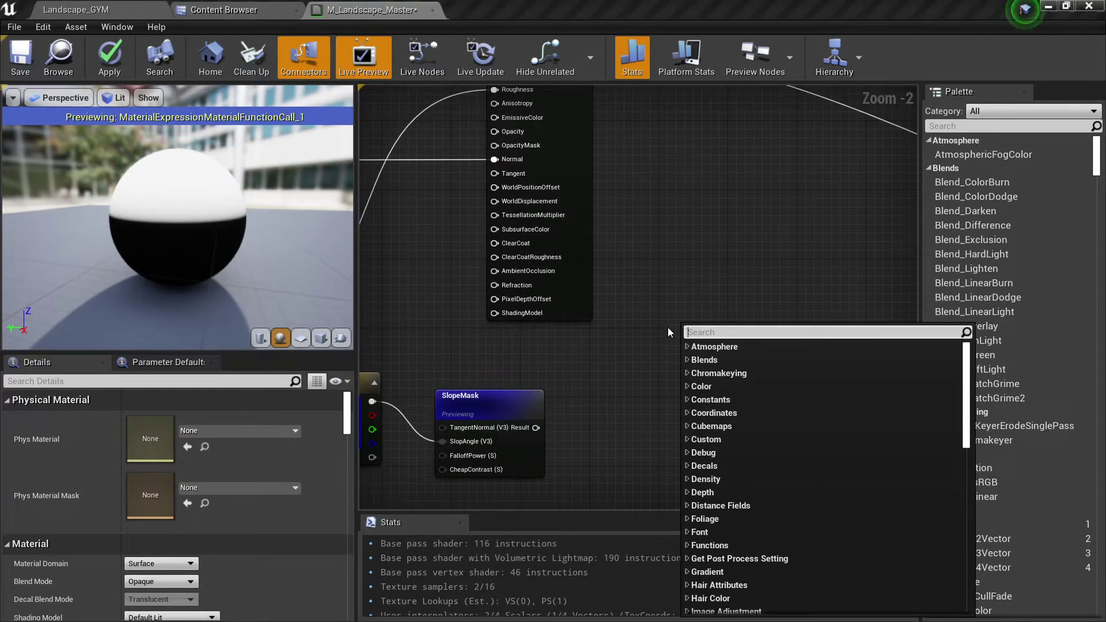
click(666, 312)
key(l)
click(645, 344)
drag(670, 346, 689, 347)
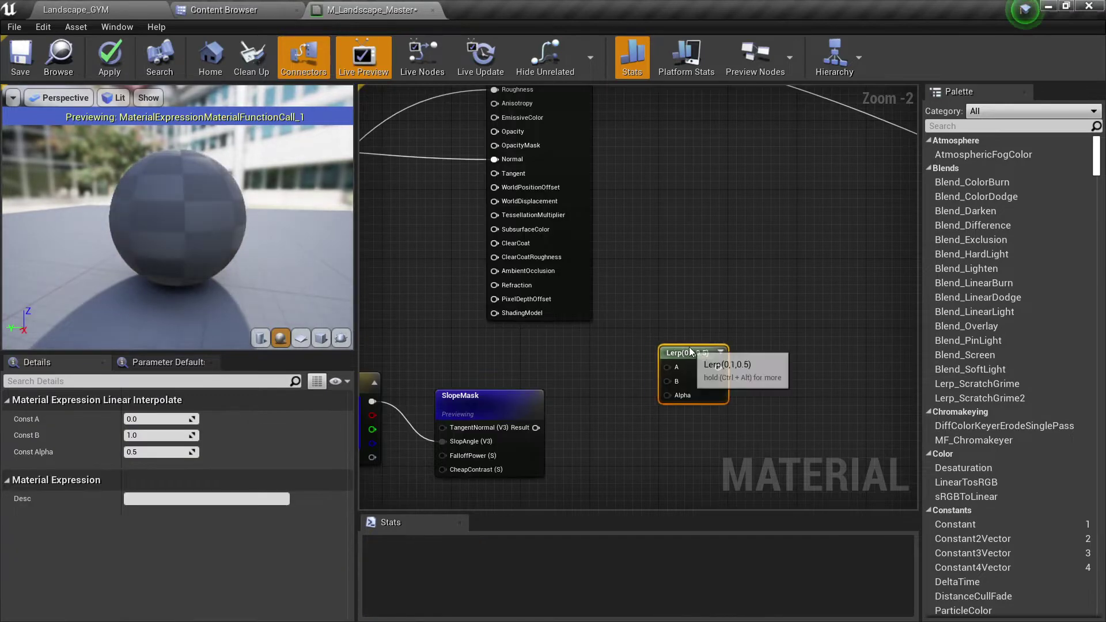
scroll(535, 428, up, 2)
drag(532, 429, 719, 385)
Step: Connect the grass base colour texture's RGB to the Lerp's B input and the ground base colour texture's RGB to A
scroll(571, 353, down, 6)
right_drag(551, 350, 601, 345)
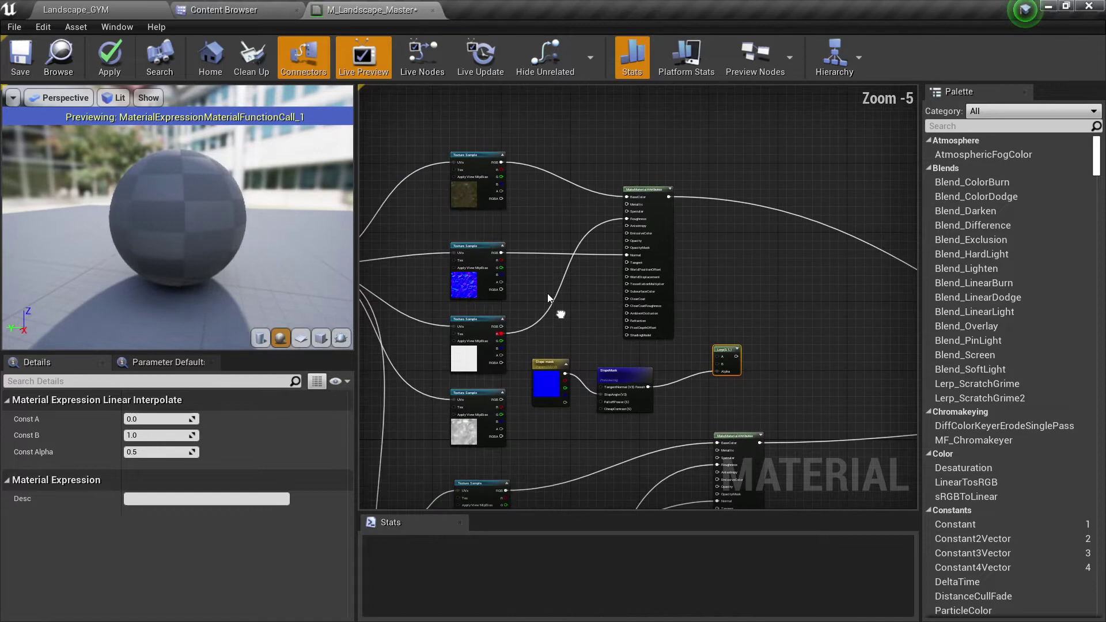
scroll(506, 165, up, 1)
drag(500, 161, 785, 430)
right_drag(695, 503, 675, 253)
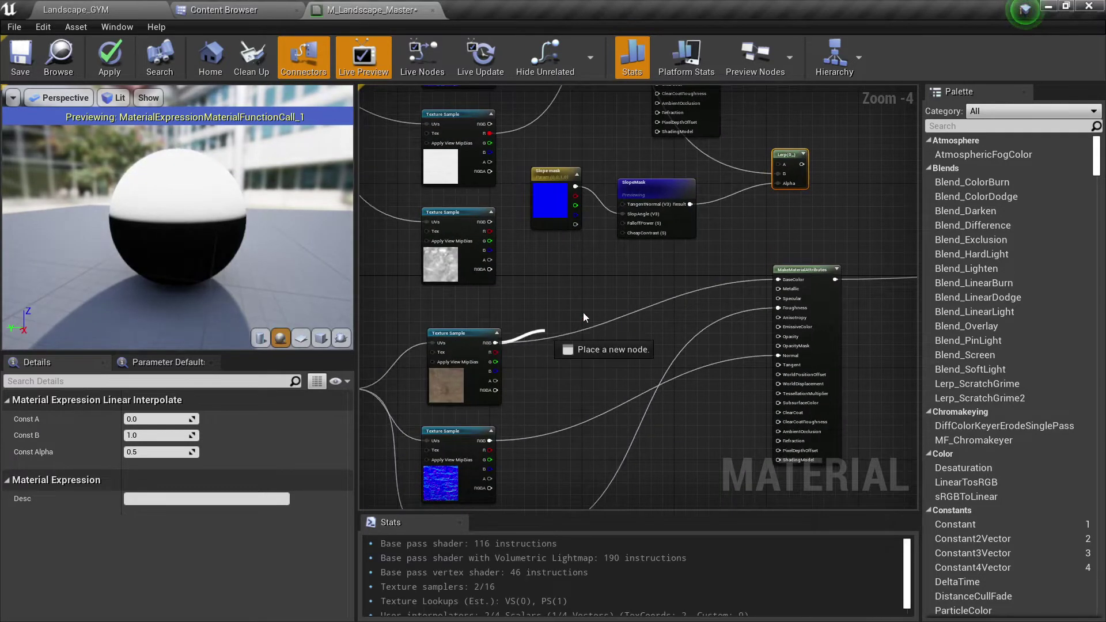
drag(782, 173, 780, 168)
Step: Preview the Lerp node and examine the grass and ground blend close up on the preview sphere
scroll(602, 294, up, 4)
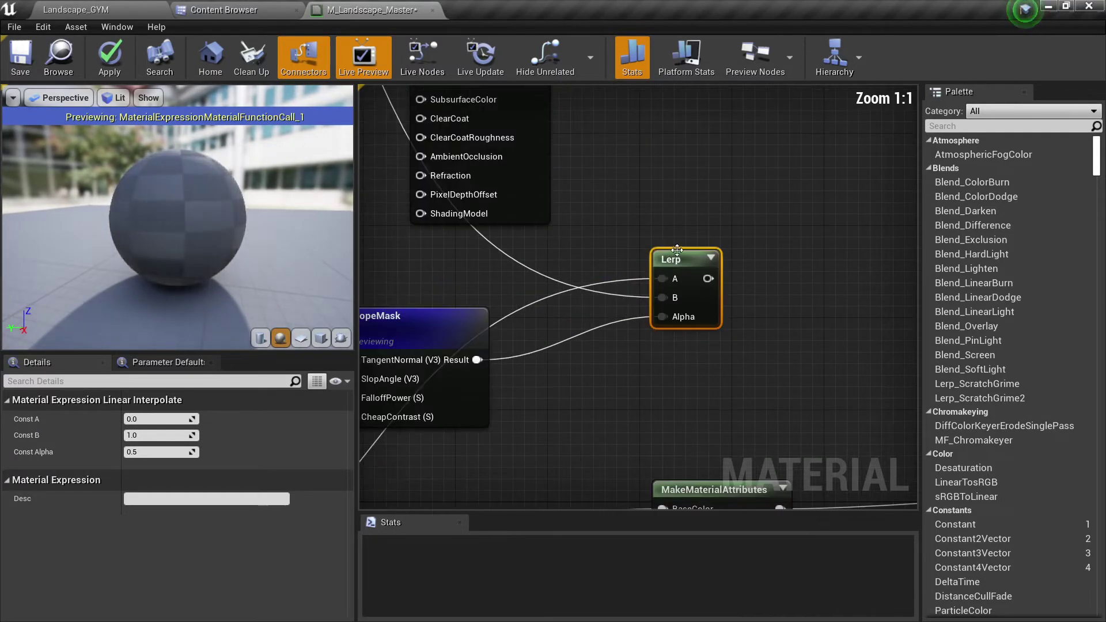
right_click(677, 254)
click(717, 314)
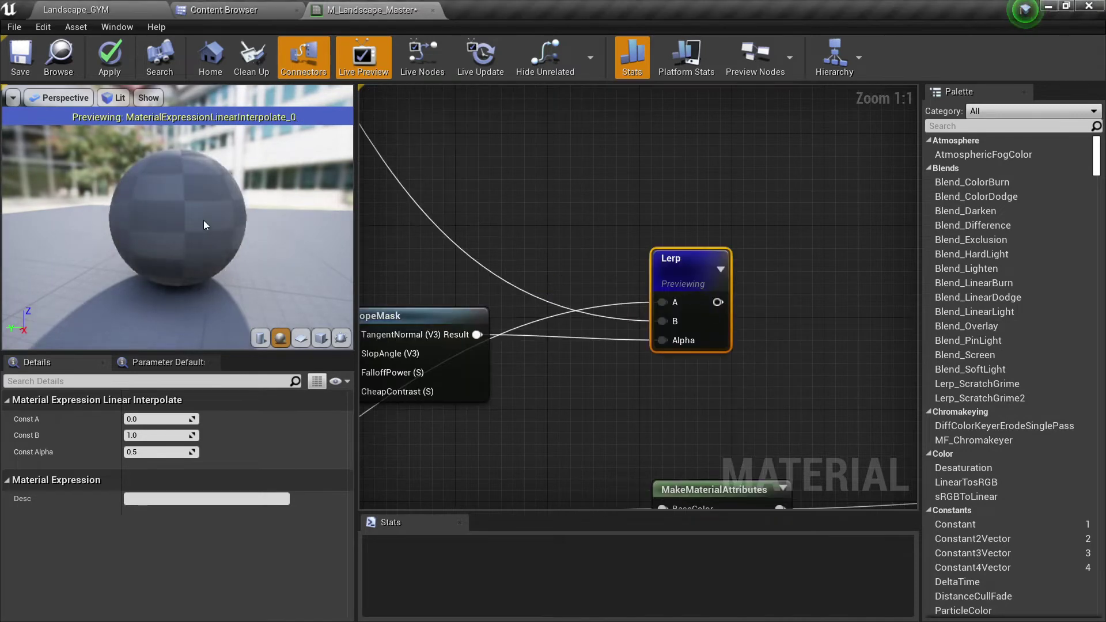
drag(204, 211, 288, 224)
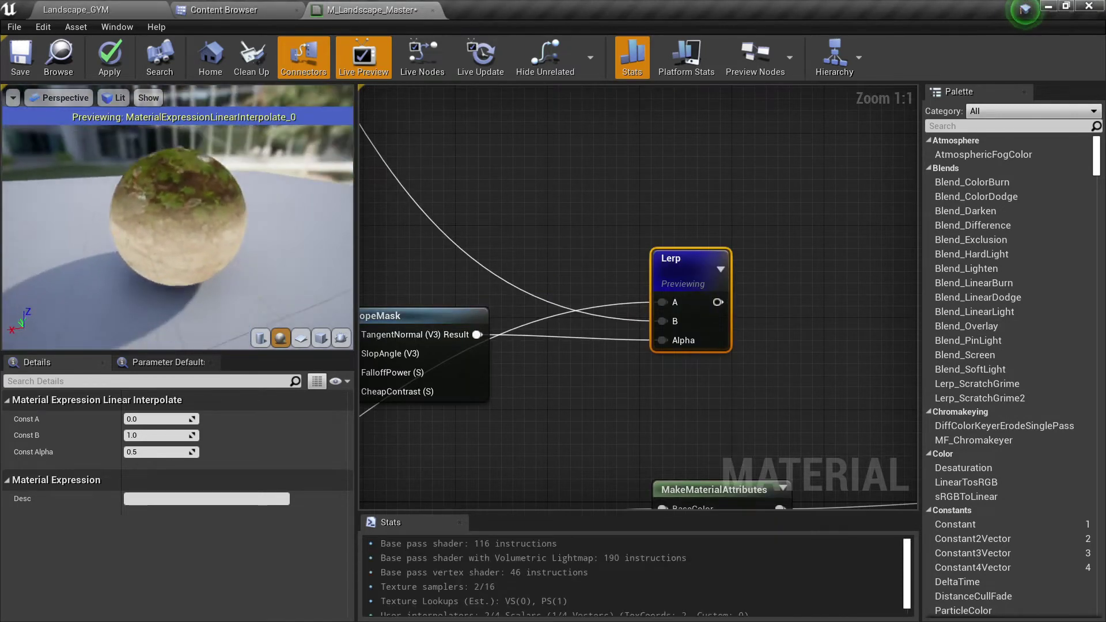
mouse_move(229, 213)
right_down()
mouse_move(230, 259)
mouse_move(229, 230)
right_up()
Step: Reposition the SlopeMask node between the Slope mask parameter and the Lerp to tidy the wiring
right_drag(430, 301, 565, 293)
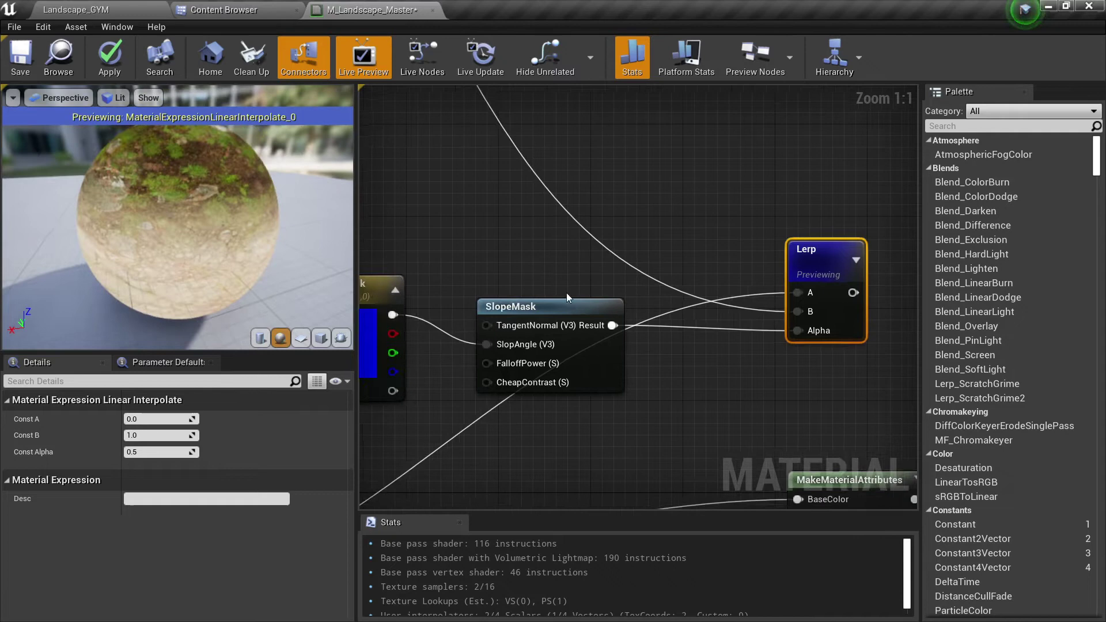
drag(565, 292, 534, 271)
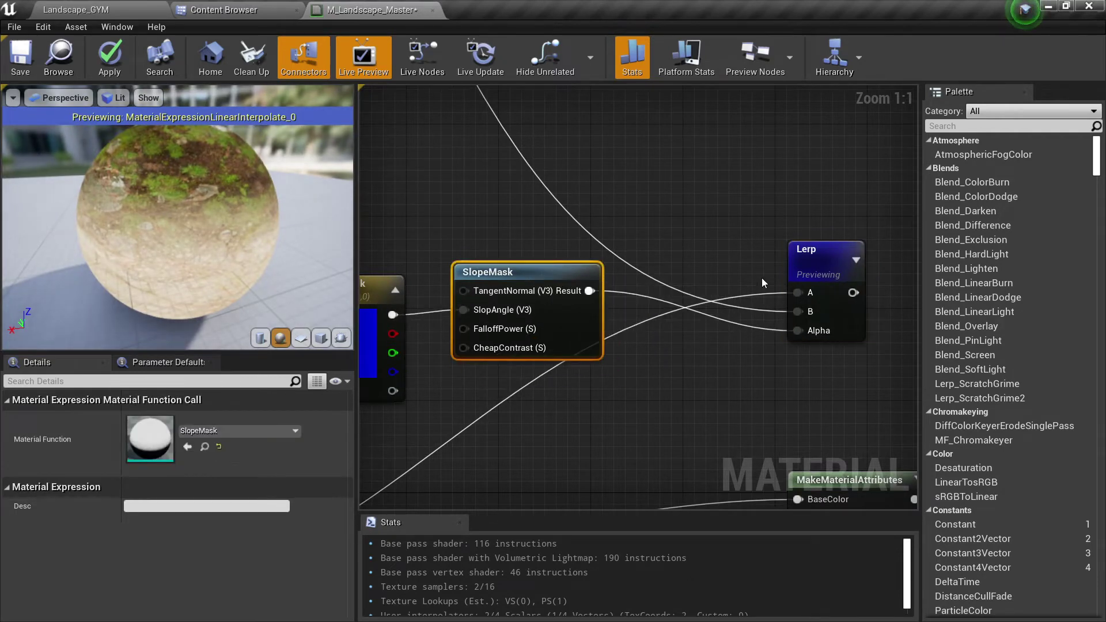
scroll(748, 264, down, 4)
scroll(713, 246, up, 1)
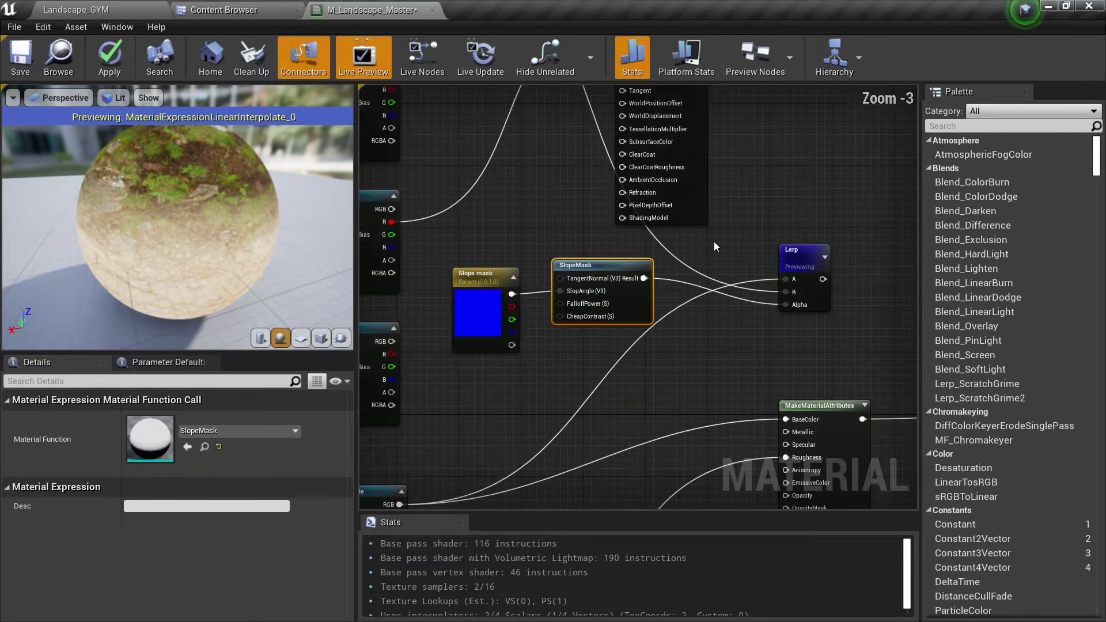
drag(582, 285, 597, 293)
right_drag(849, 252, 624, 296)
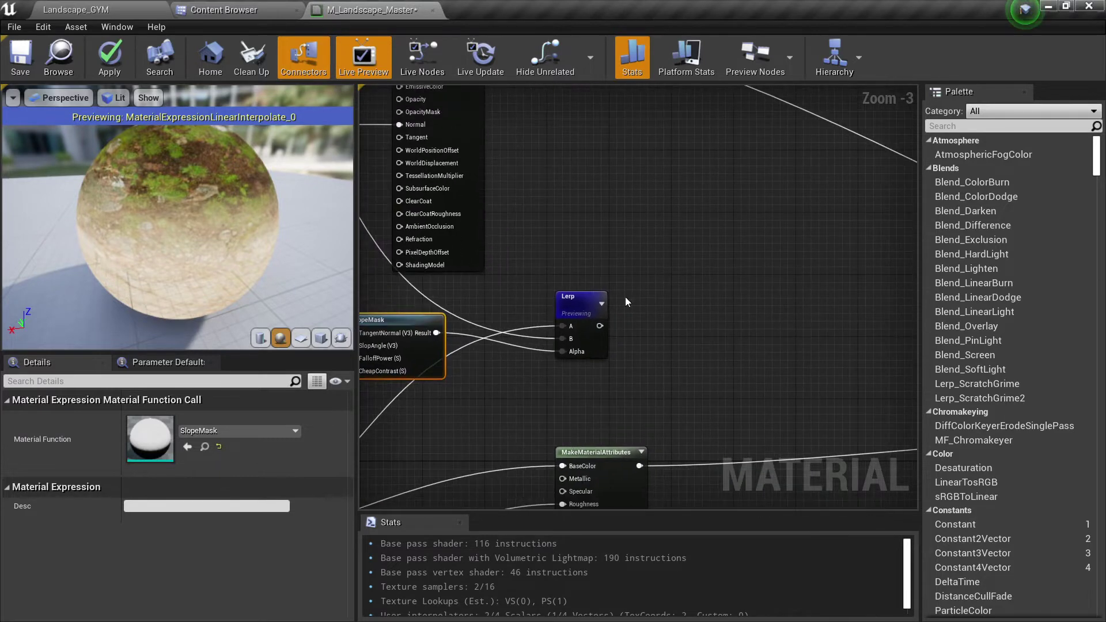
scroll(605, 303, up, 1)
click(604, 303)
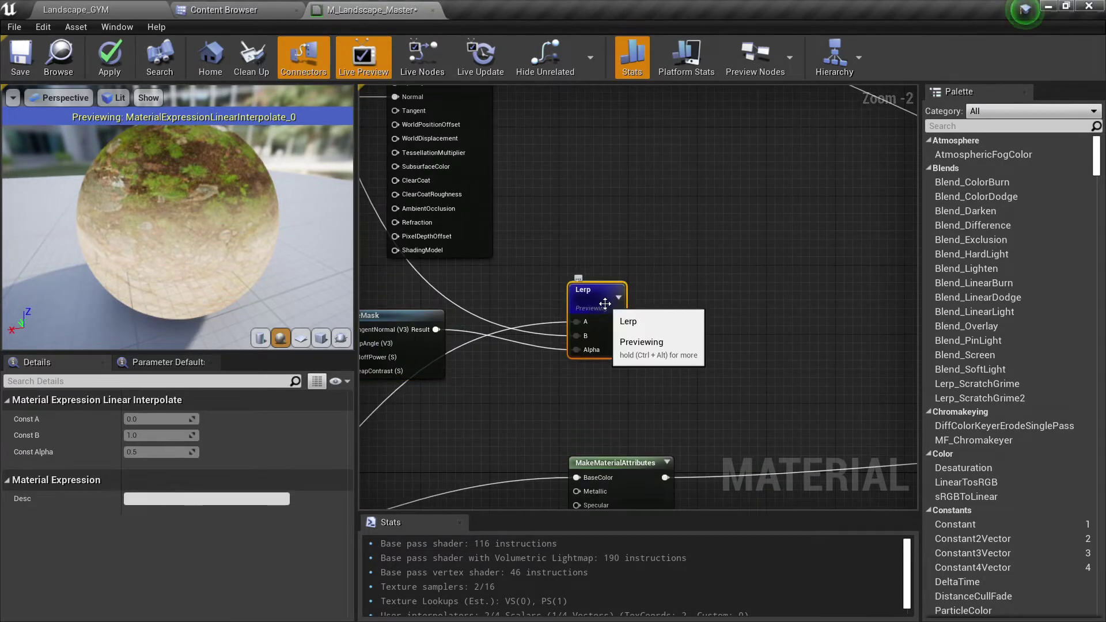
scroll(730, 333, down, 1)
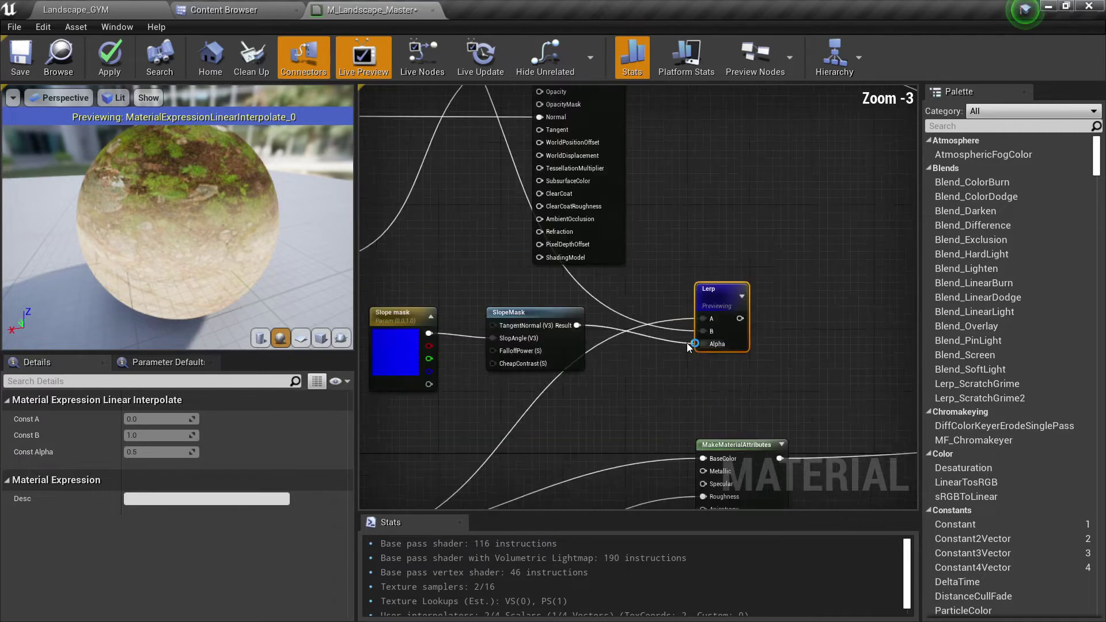
scroll(667, 371, up, 2)
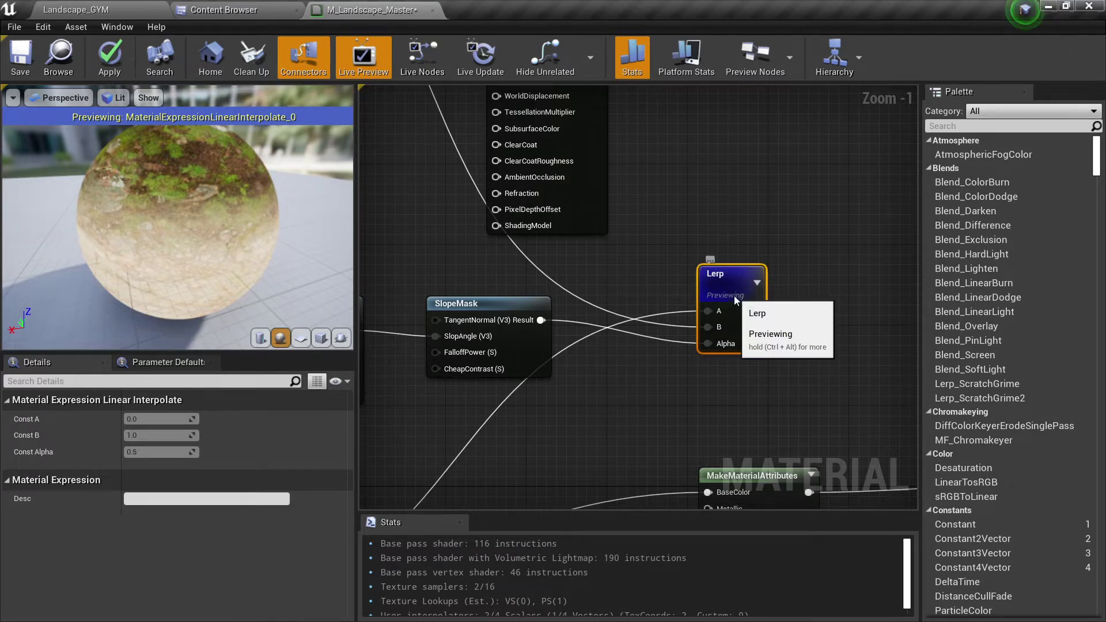
Step: Delete the Lerp node and add a MatLayerBlend_Standard node to the material graph in its place
drag(728, 295, 737, 327)
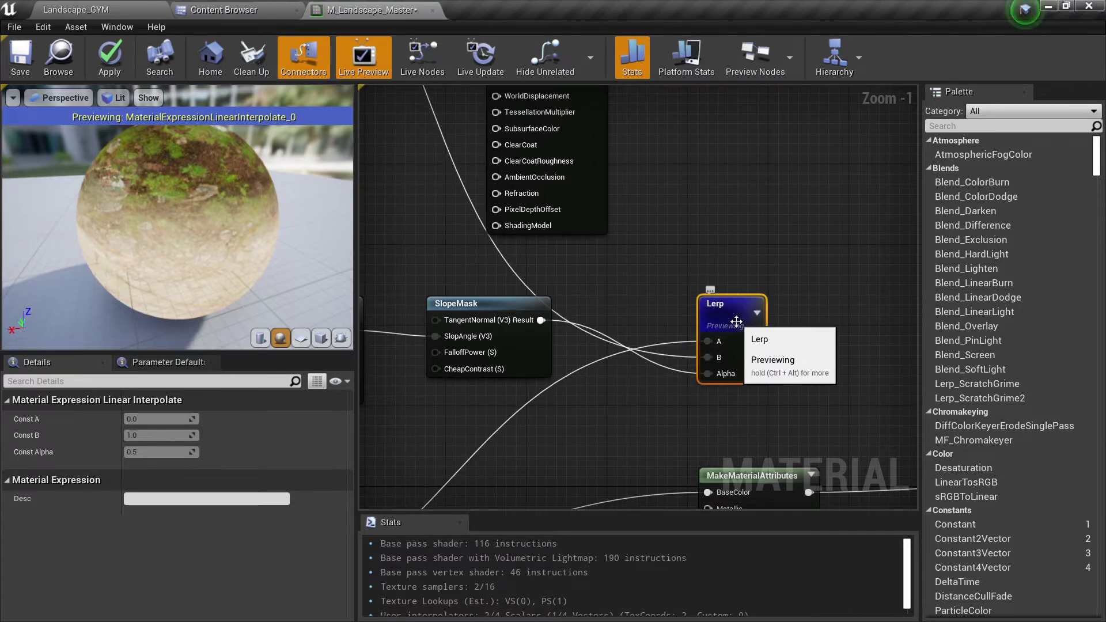
key(Delete)
scroll(656, 340, down, 4)
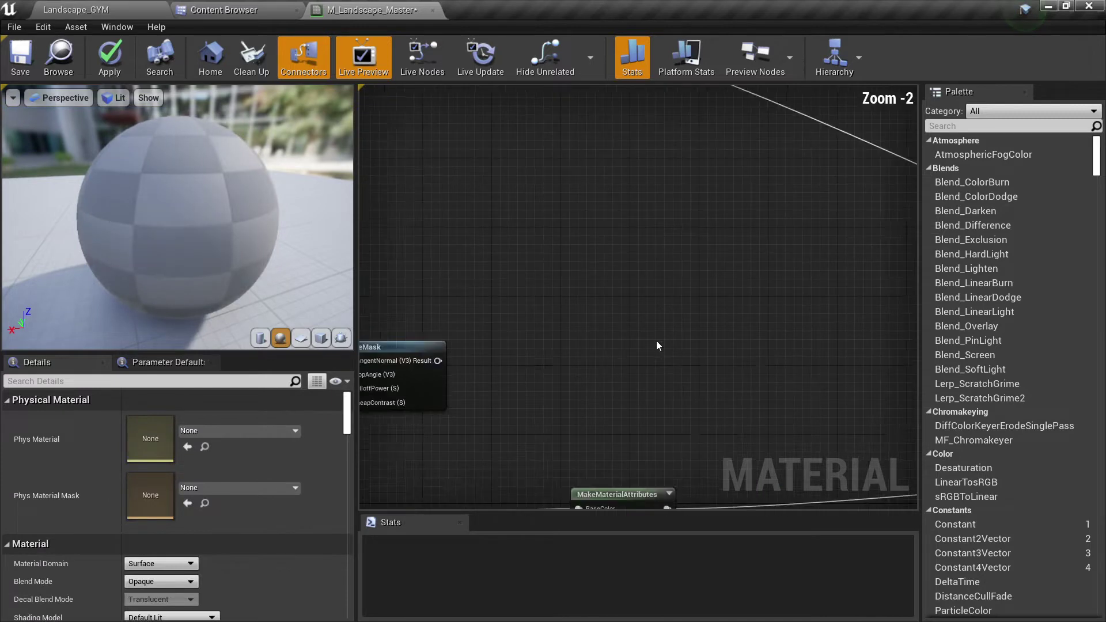
right_click(661, 303)
text(material blend)
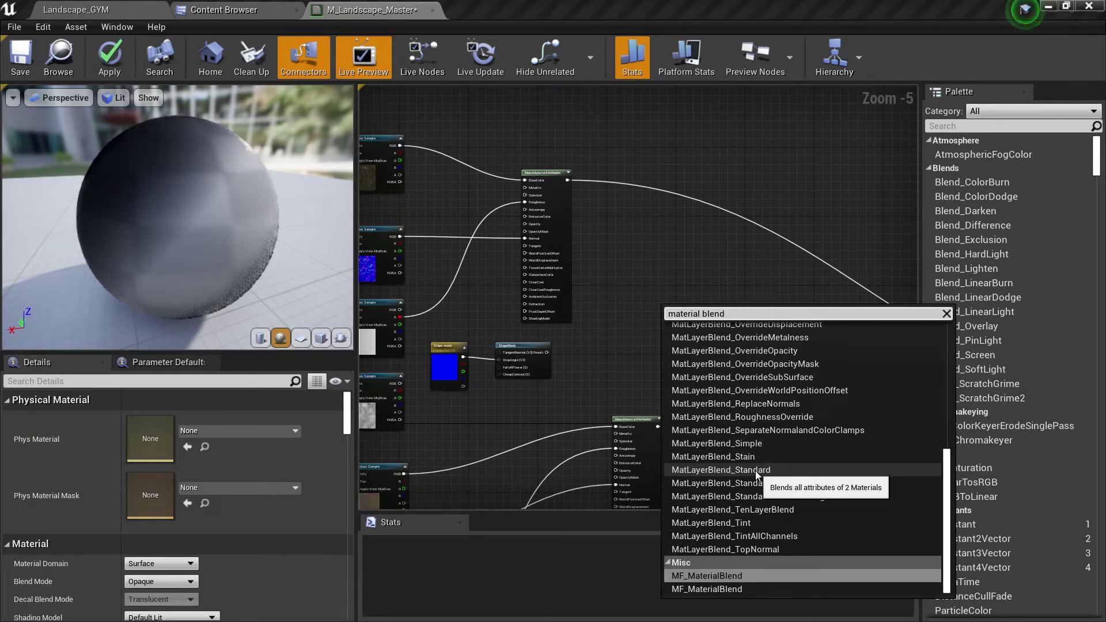
click(755, 471)
scroll(665, 312, up, 5)
scroll(710, 306, down, 6)
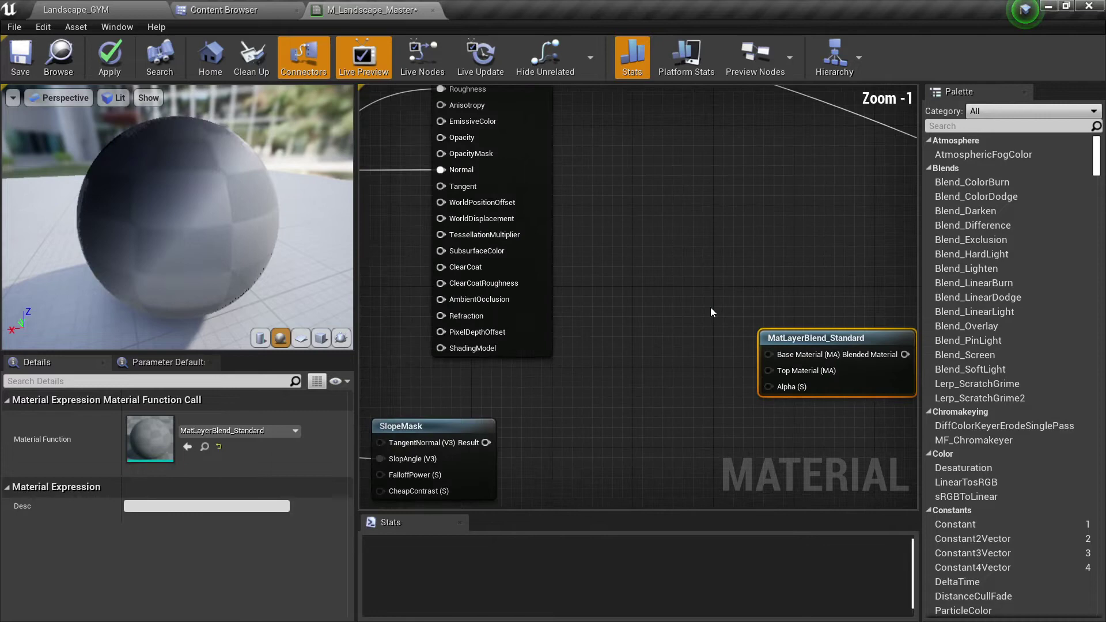
Step: Connect the ground attributes to MatLayerBlend_Standard's Base Material, the grass attributes to Top Material, and SlopeMask's Result to Alpha
right_drag(677, 265, 659, 305)
scroll(717, 334, up, 3)
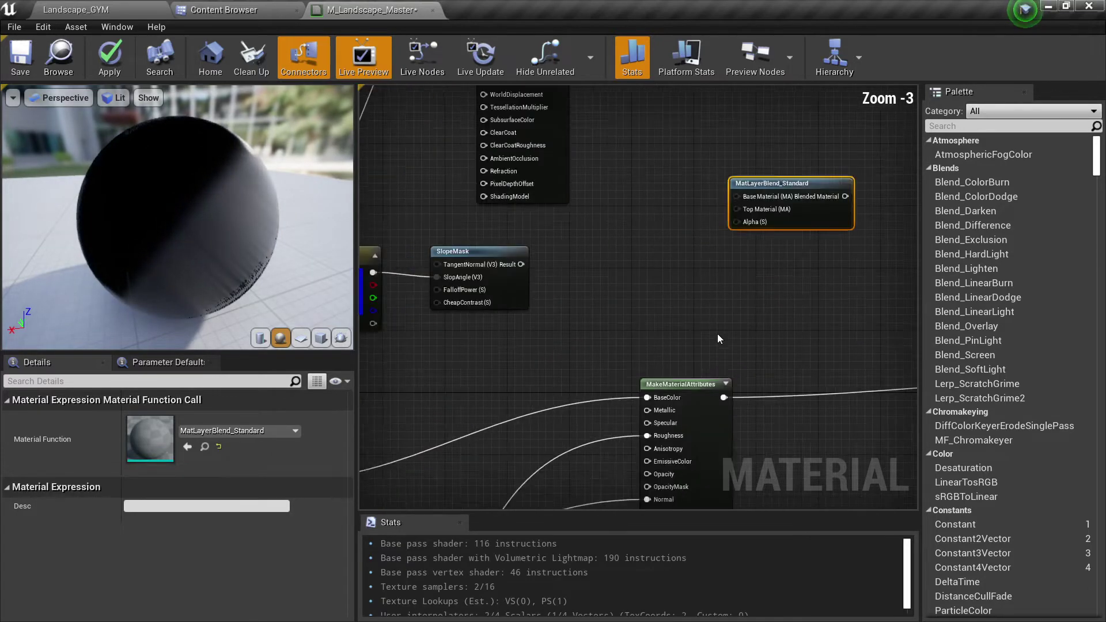
drag(728, 405, 738, 181)
right_drag(693, 178, 706, 281)
drag(752, 300, 562, 188)
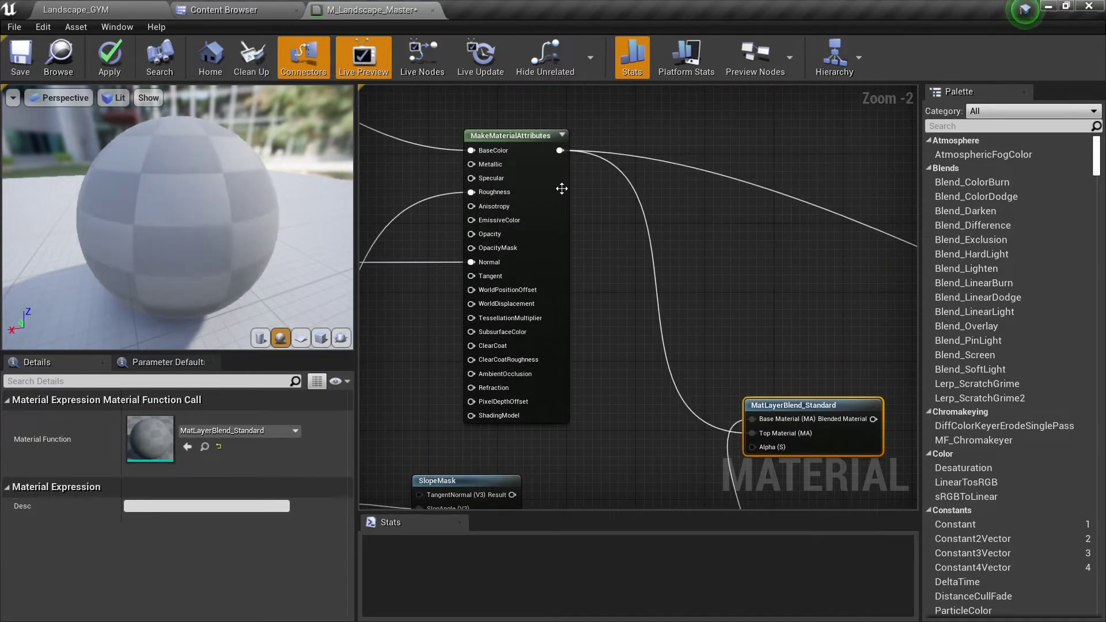
right_drag(600, 321, 596, 223)
drag(509, 397, 750, 349)
Step: Preview the MatLayerBlend_Standard node and examine the blended material on the preview sphere
right_click(809, 353)
click(827, 364)
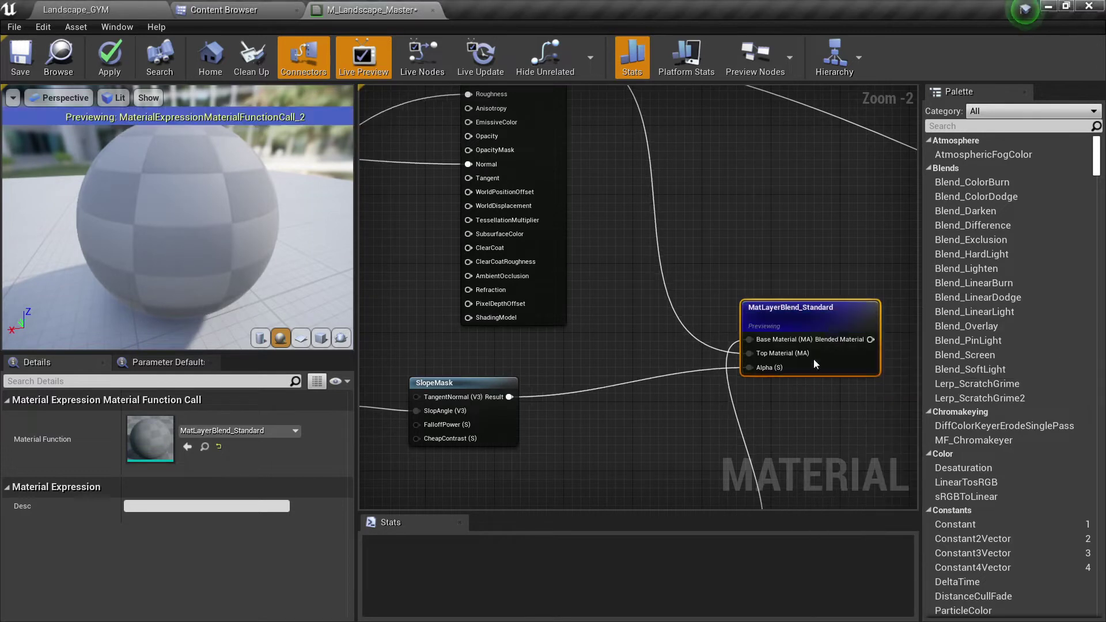
drag(167, 245, 198, 240)
scroll(166, 241, down, 4)
scroll(166, 241, up, 5)
scroll(769, 225, down, 3)
Step: Connect the Blended Material output to the Layer Blend's grass01 layer input and move MatLayerBlend_Standard closer to the Layer Blend
right_drag(769, 225, 526, 238)
right_drag(604, 266, 476, 250)
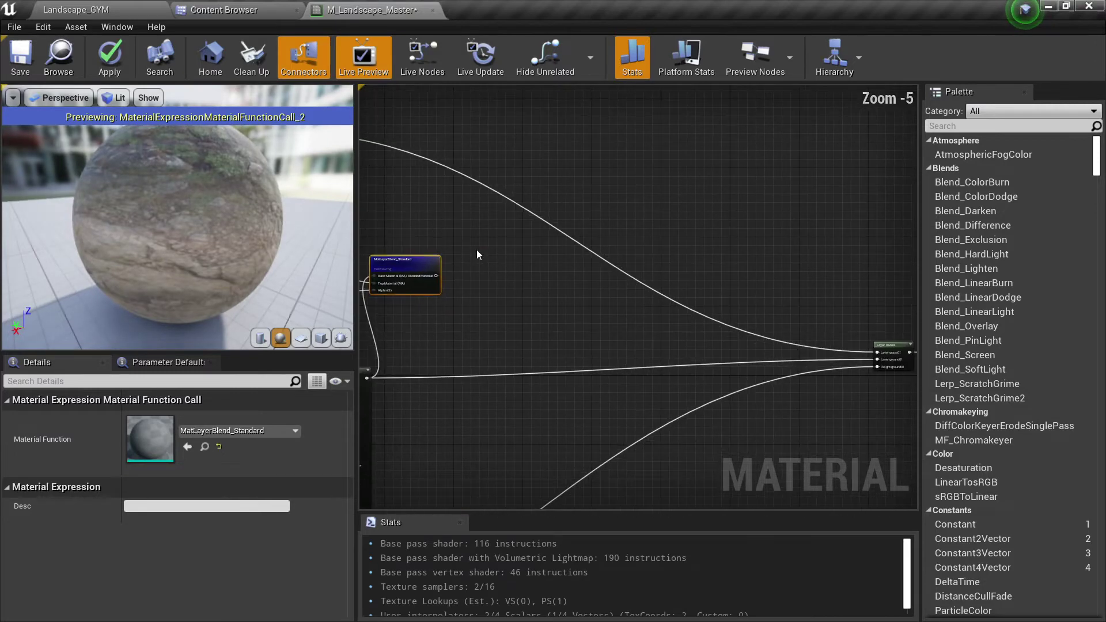
drag(436, 276, 458, 289)
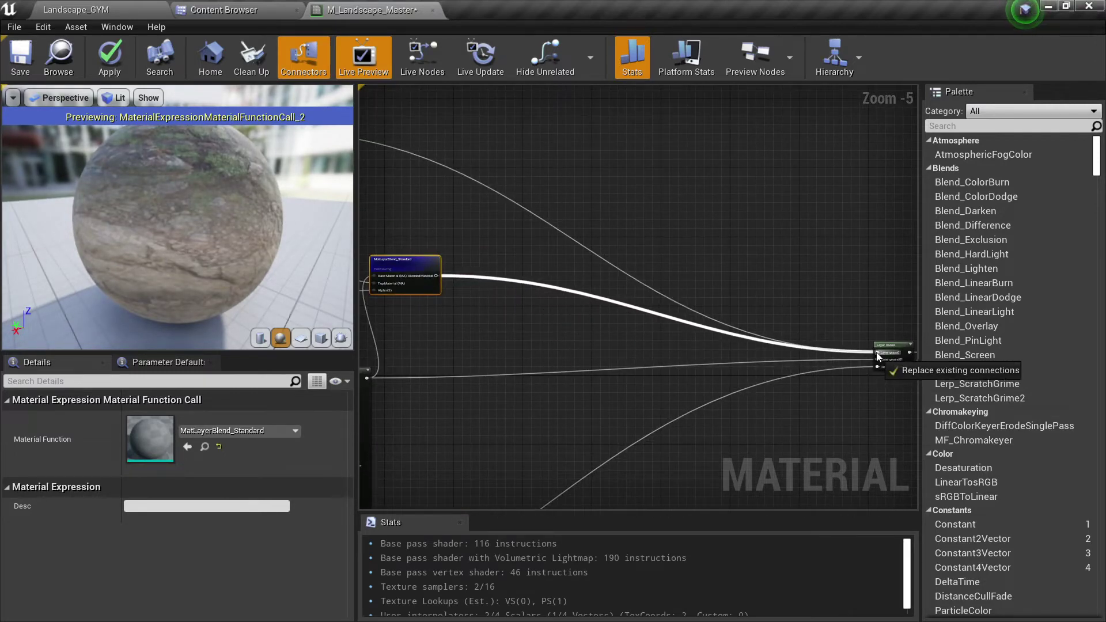
drag(877, 357, 878, 356)
right_drag(507, 283, 710, 300)
drag(616, 279, 722, 283)
right_drag(682, 236, 496, 241)
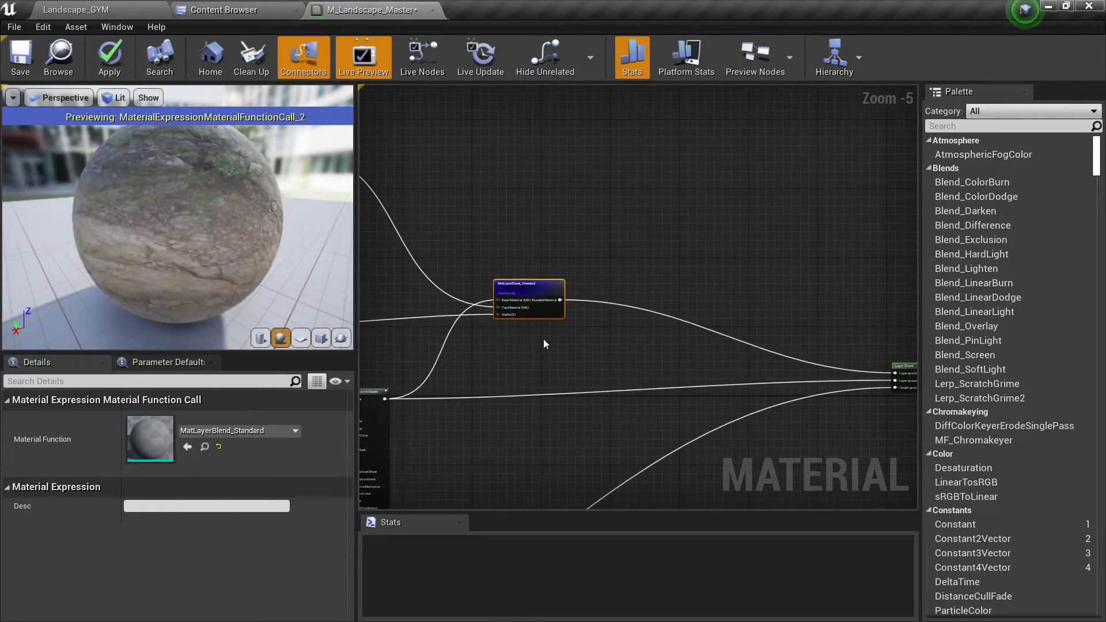
Step: Review the wiring from the SlopeMask and MatLayerBlend_Standard nodes through the Layer Blend to the material output
scroll(462, 234, down, 1)
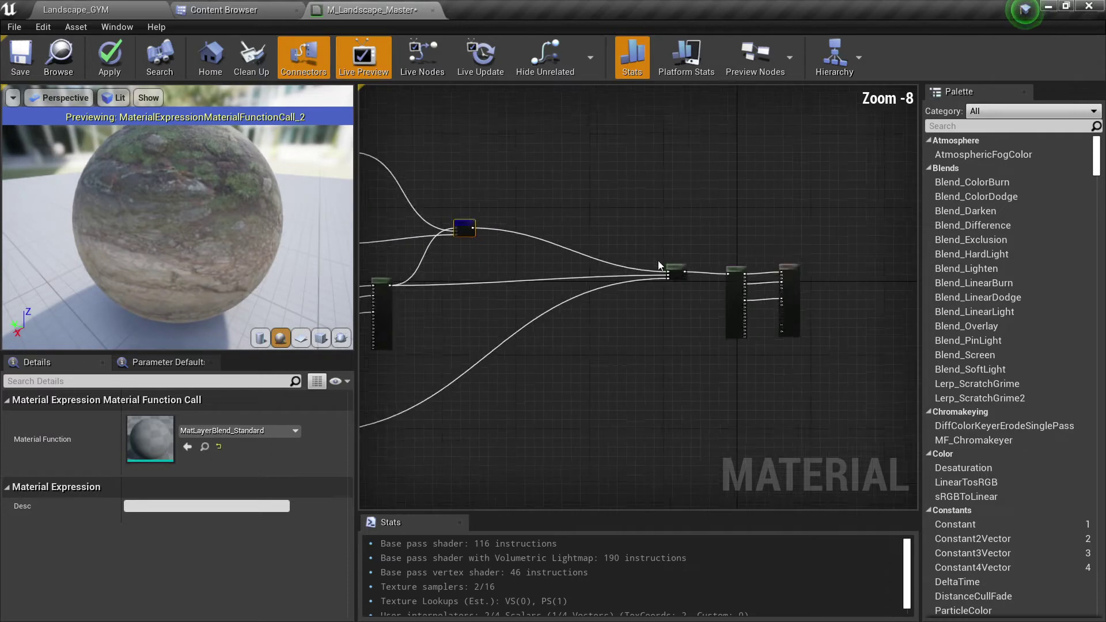
scroll(679, 322, up, 5)
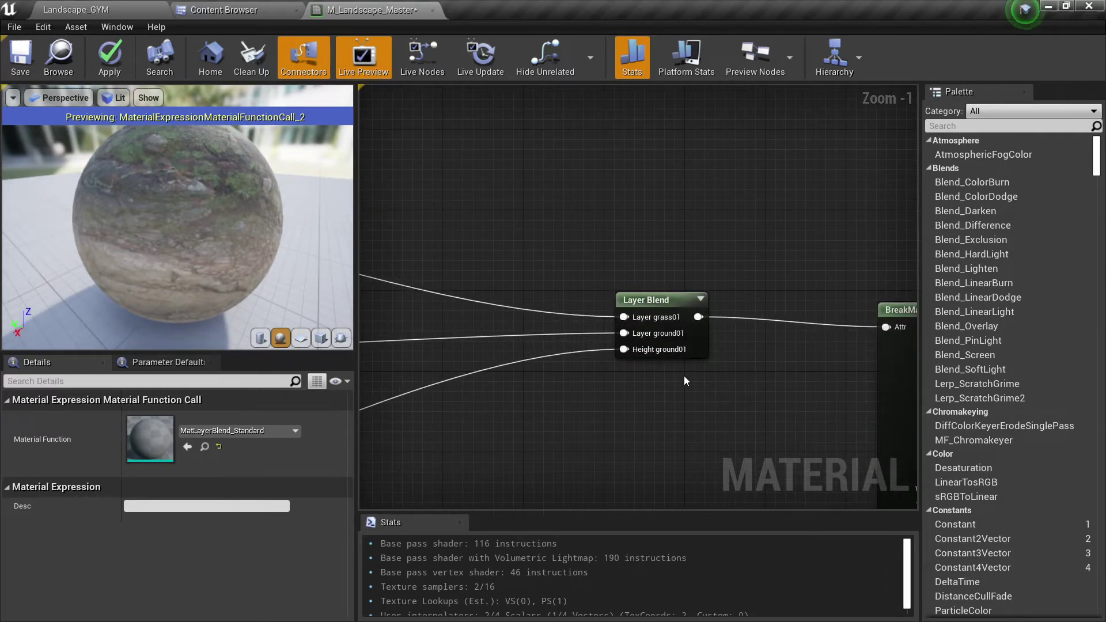
scroll(758, 370, down, 5)
scroll(542, 304, up, 1)
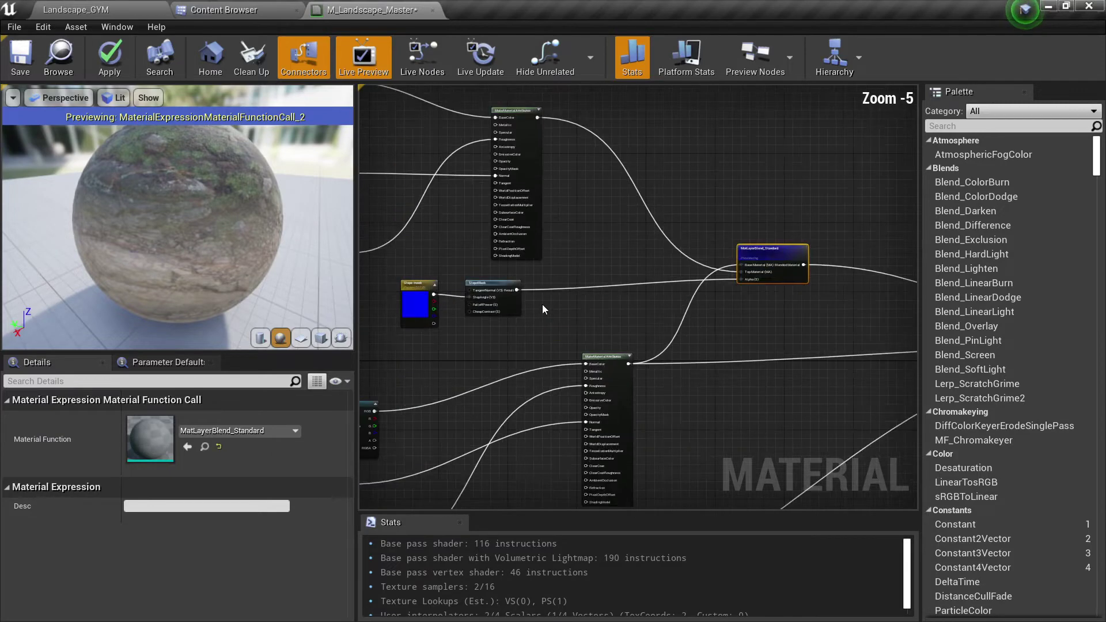
scroll(668, 300, down, 1)
scroll(499, 298, down, 3)
scroll(656, 298, up, 1)
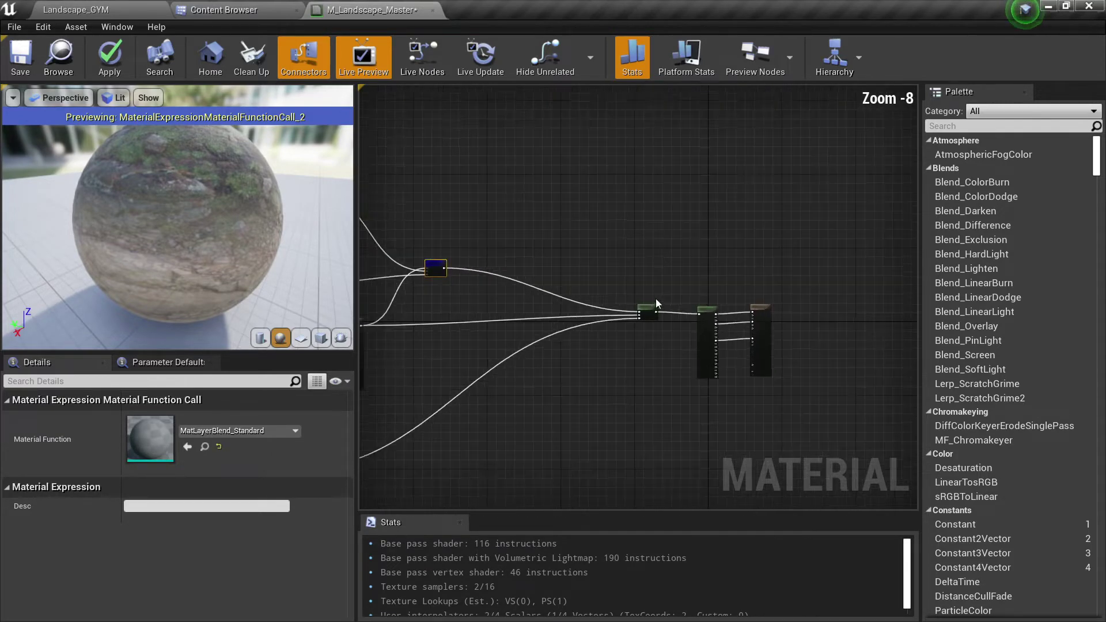
scroll(656, 298, up, 3)
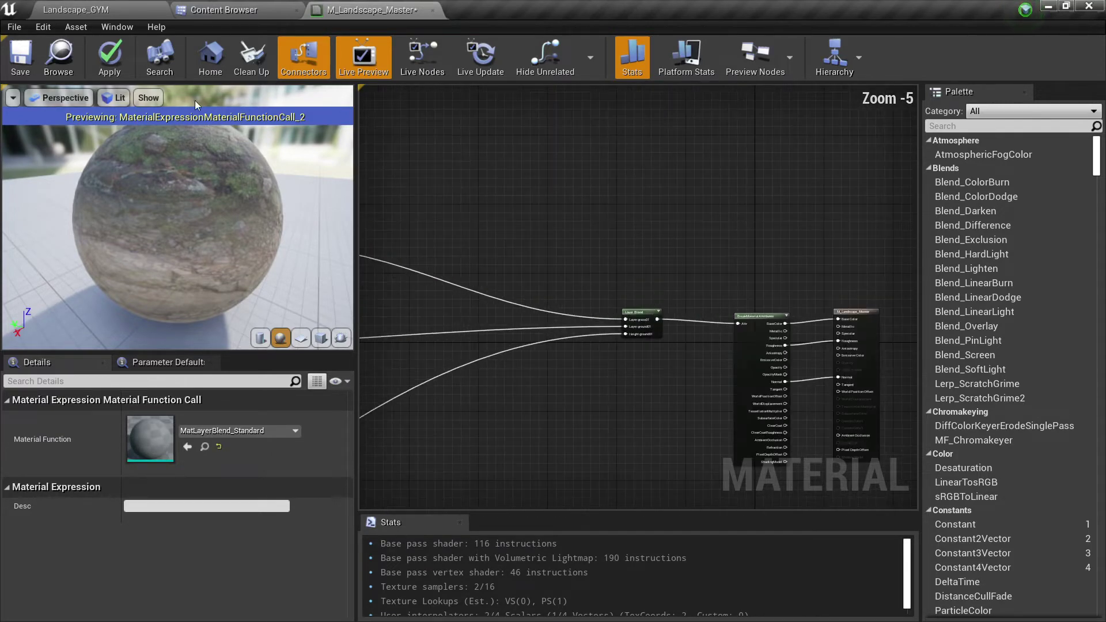
Step: Apply the changes to M_Landscape_Master and save the material
click(122, 57)
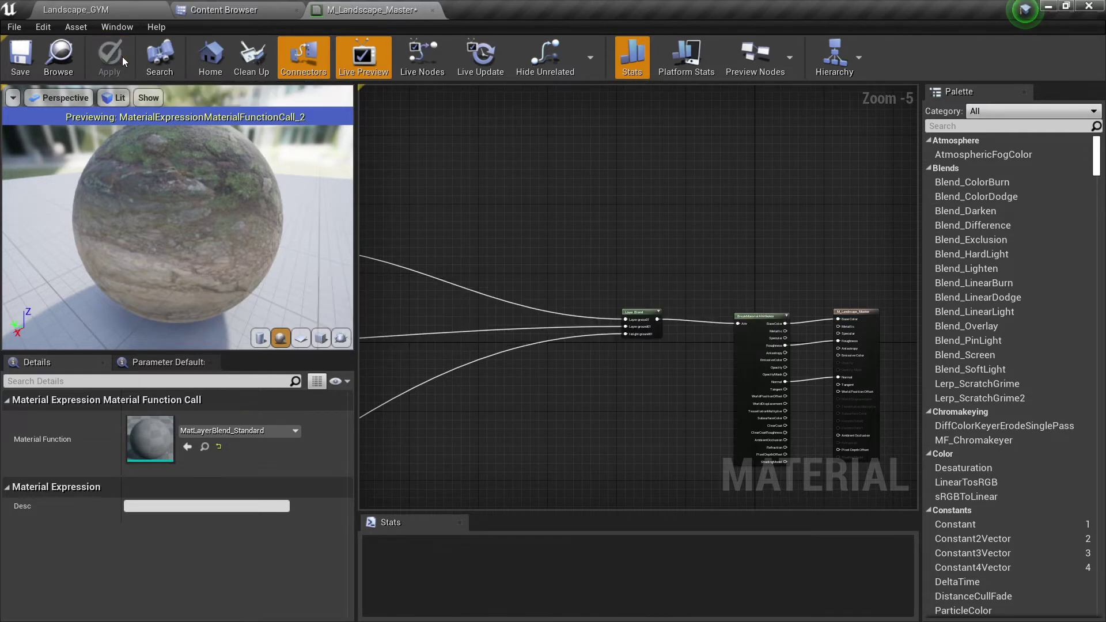
right_drag(494, 175, 613, 206)
click(20, 57)
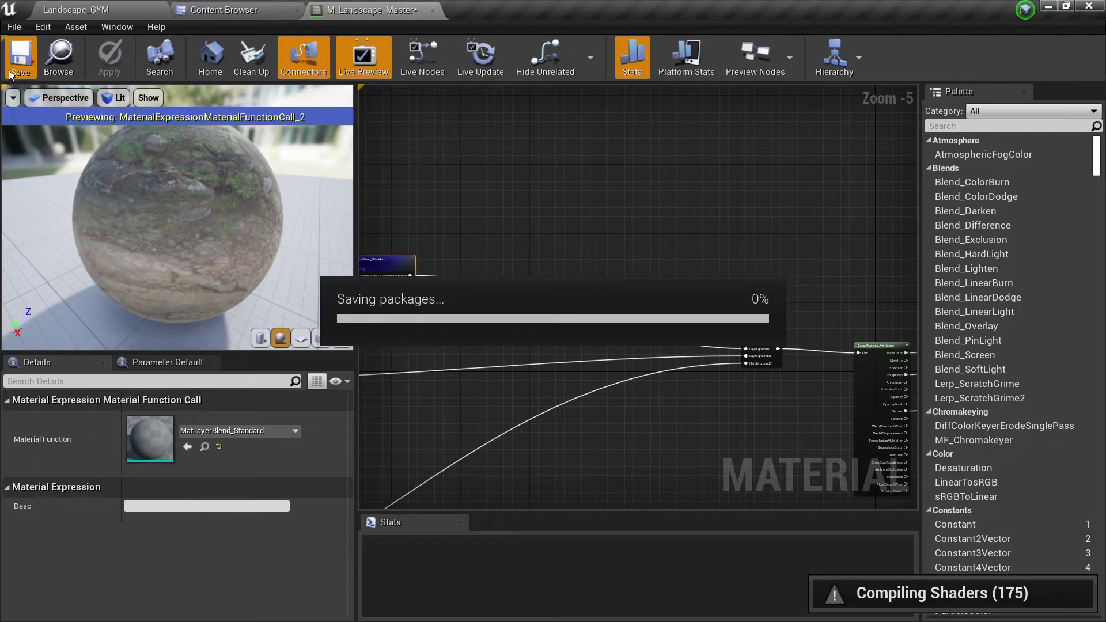
Step: In the Landscape_GYM level, clear the ground01 paint layer and fill the landscape with the grass01 layer
click(109, 12)
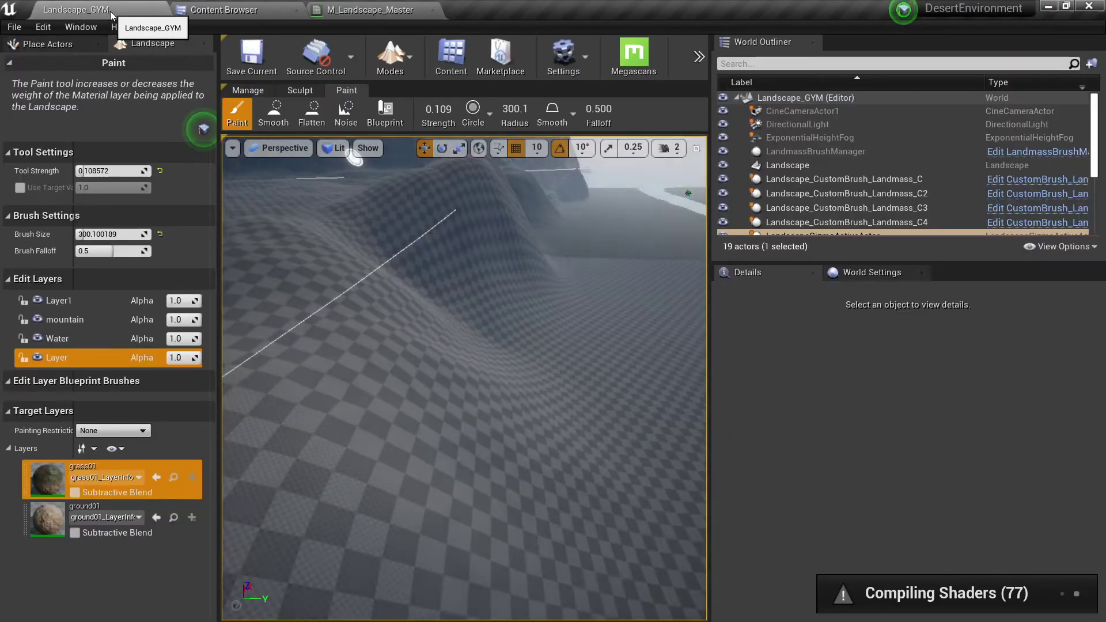
right_drag(470, 392, 467, 357)
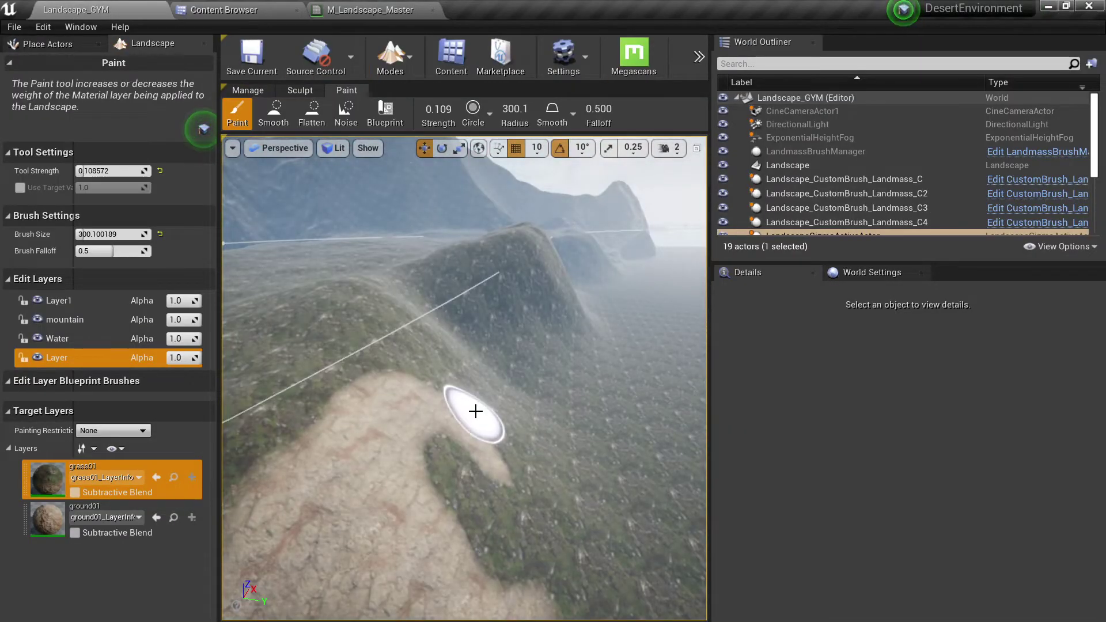
right_drag(476, 411, 427, 436)
right_click(53, 526)
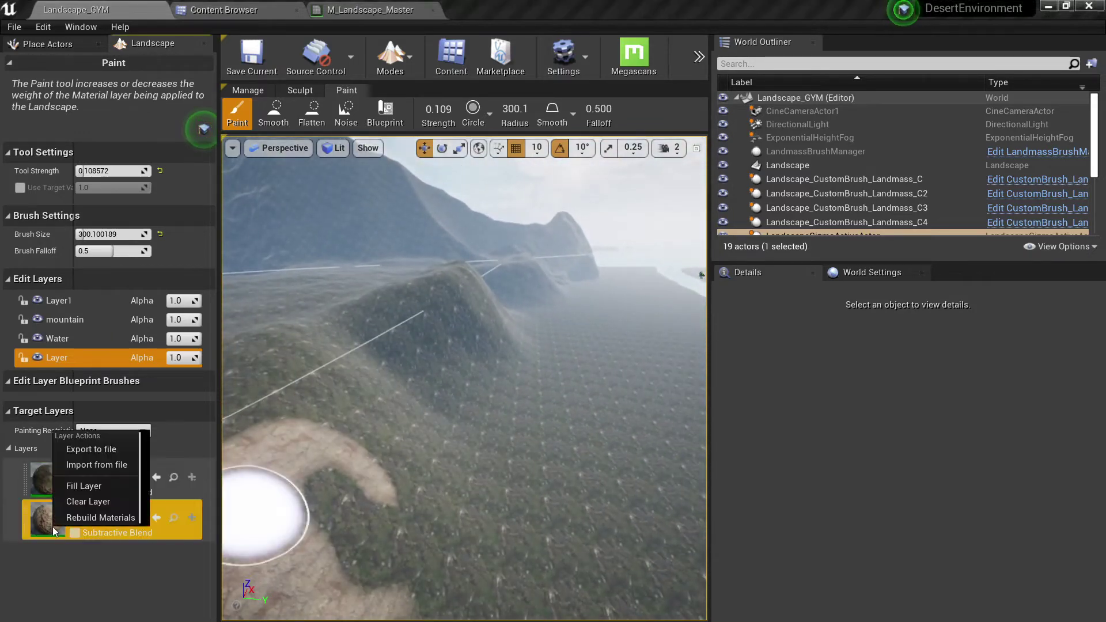
click(98, 498)
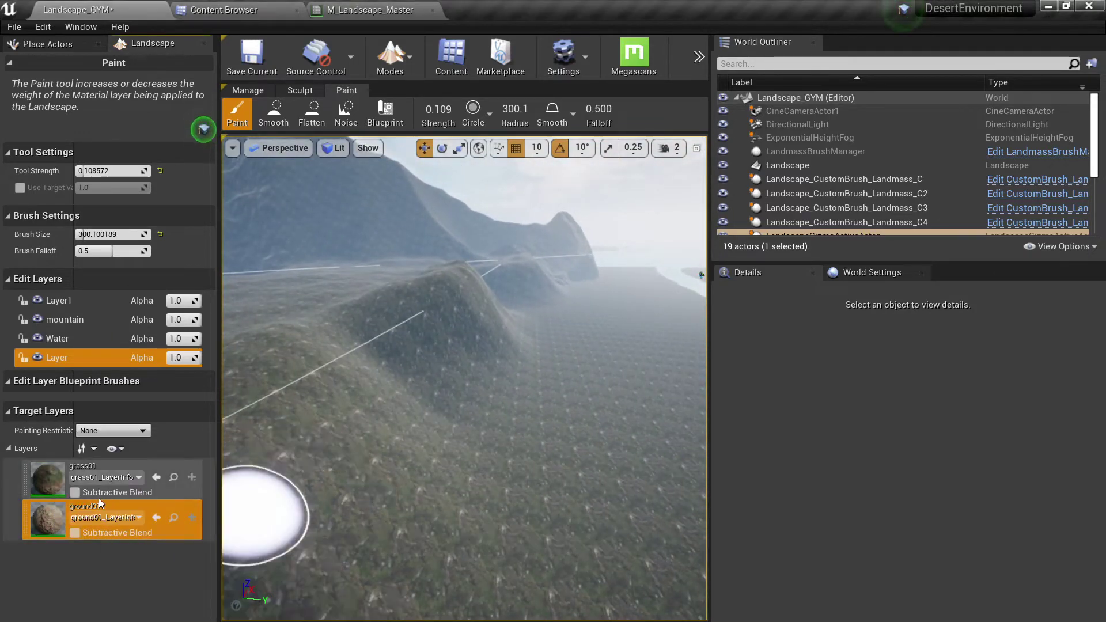
right_click(49, 476)
click(74, 531)
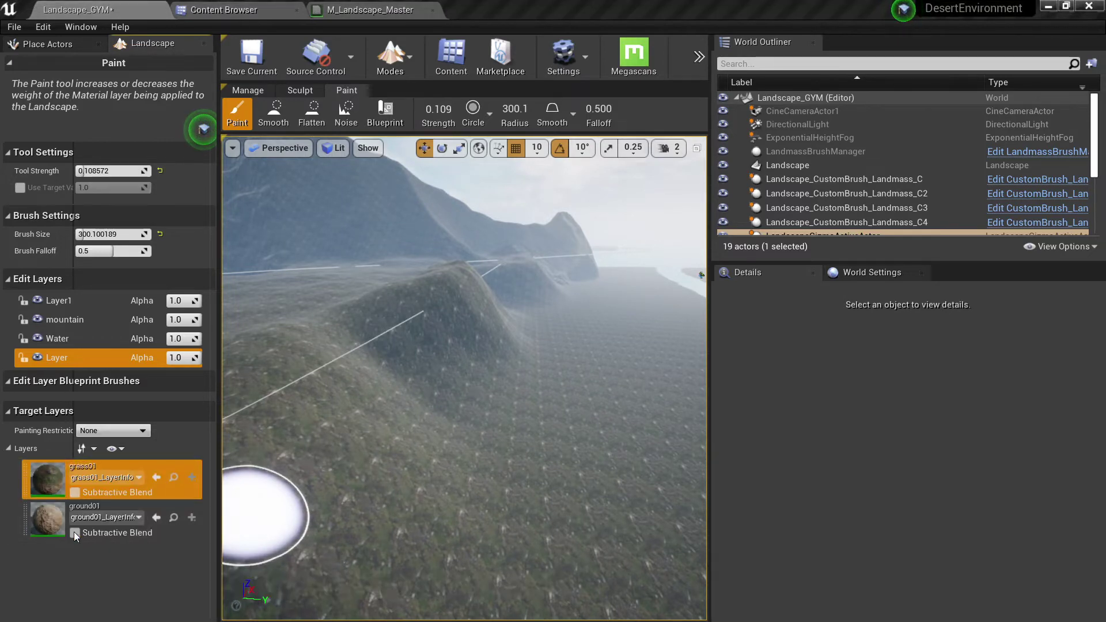
Step: Fly around the landscape in unlit and lit views to examine how grass and ground blend on the slopes
right_drag(439, 471, 481, 455)
key(w)
right_drag(450, 290, 451, 289)
key(alt+3)
right_drag(558, 457, 443, 461)
key(alt+4)
key(w)
right_drag(387, 350, 424, 331)
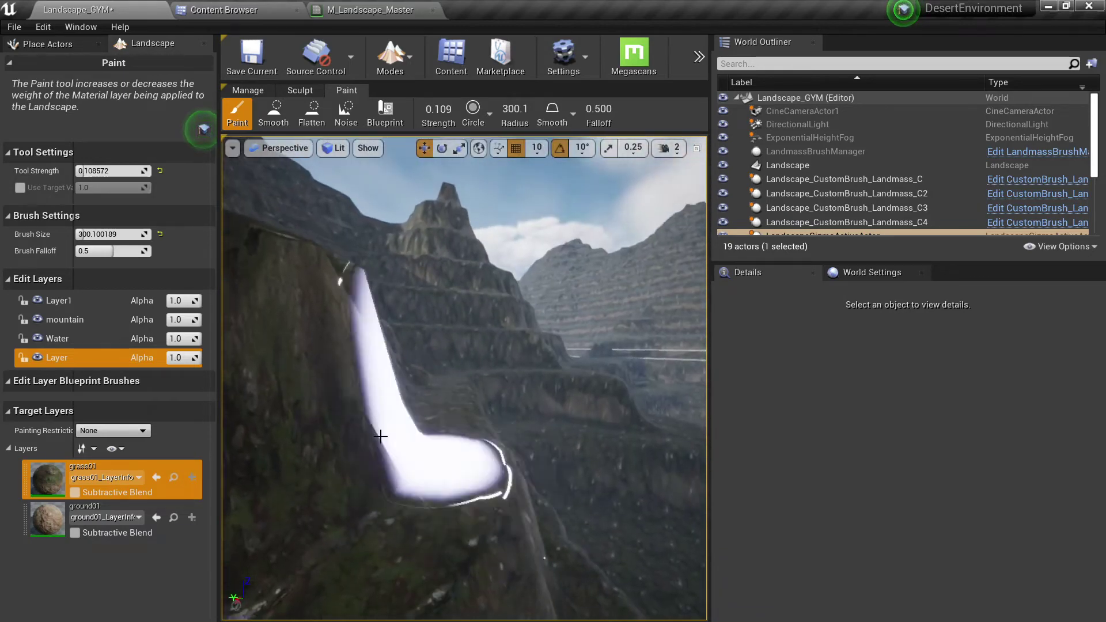
right_drag(380, 434, 374, 441)
right_drag(363, 232, 749, 230)
Step: Return to M_Landscape_Master and inspect the Slope mask parameter feeding the SlopeMask node
click(285, 5)
click(370, 5)
scroll(427, 226, down, 3)
scroll(593, 281, up, 6)
right_drag(511, 315, 626, 306)
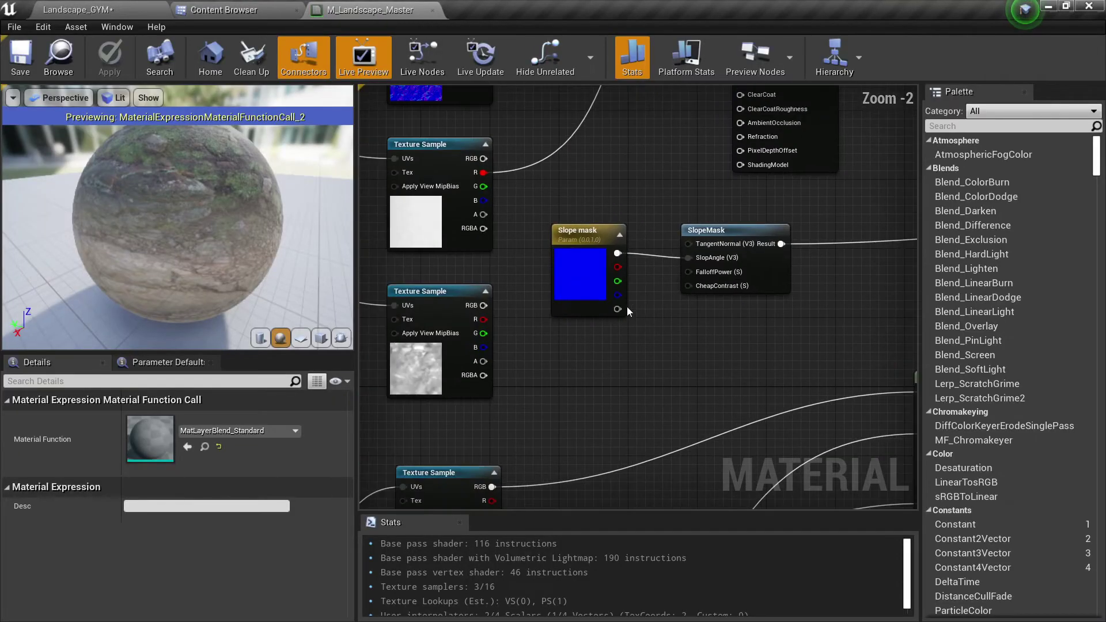
click(604, 291)
Step: Open the MI_Landscape_base instance in a floating window beside the Landscape_GYM viewport and enable its Slope mask parameter
click(254, 7)
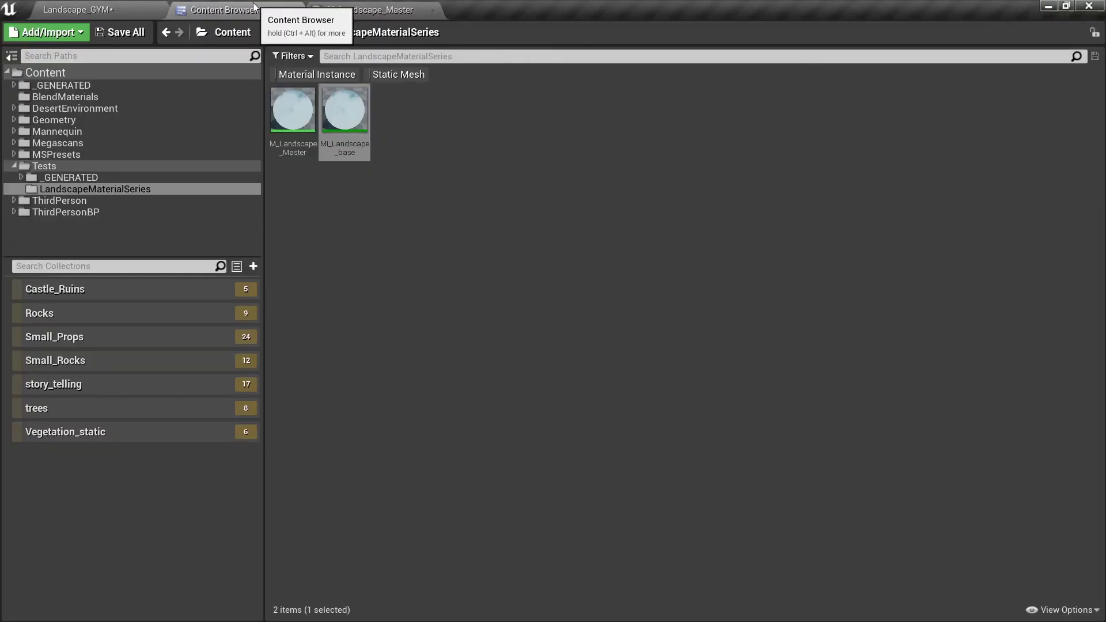
double_click(354, 122)
drag(123, 7, 138, 147)
click(86, 7)
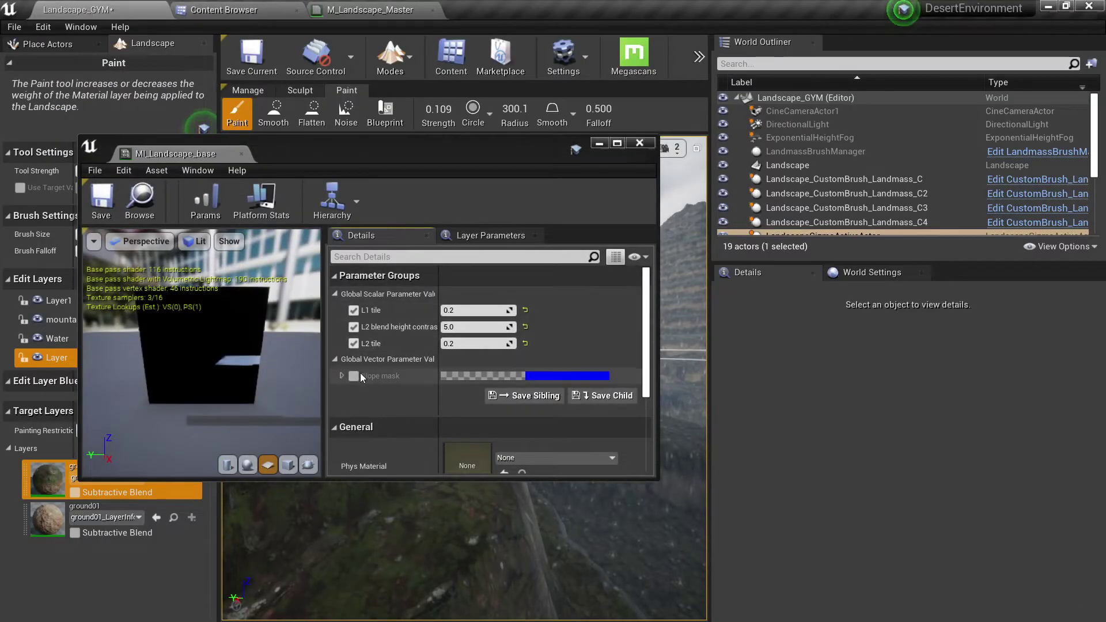
drag(468, 153, 108, 212)
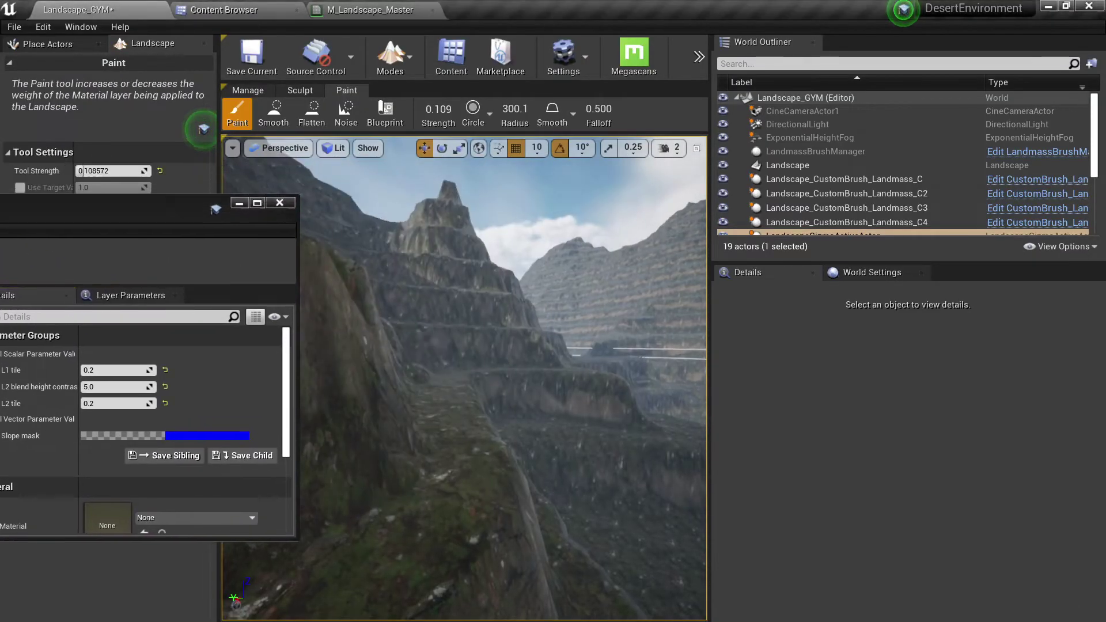
right_drag(495, 369, 386, 380)
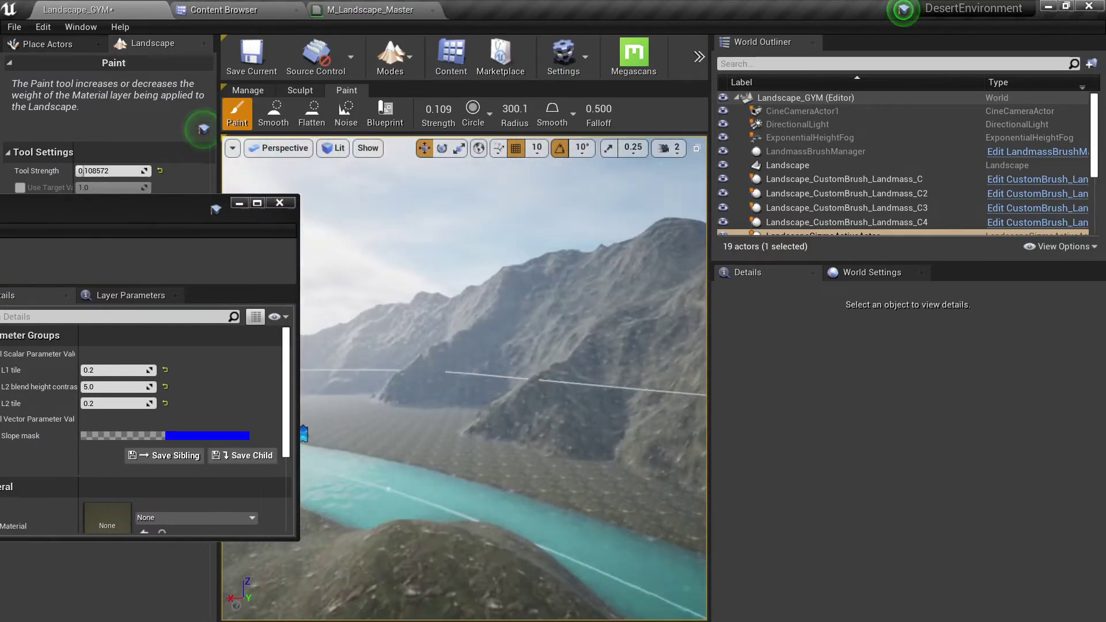
right_drag(464, 379, 378, 376)
drag(170, 211, 253, 171)
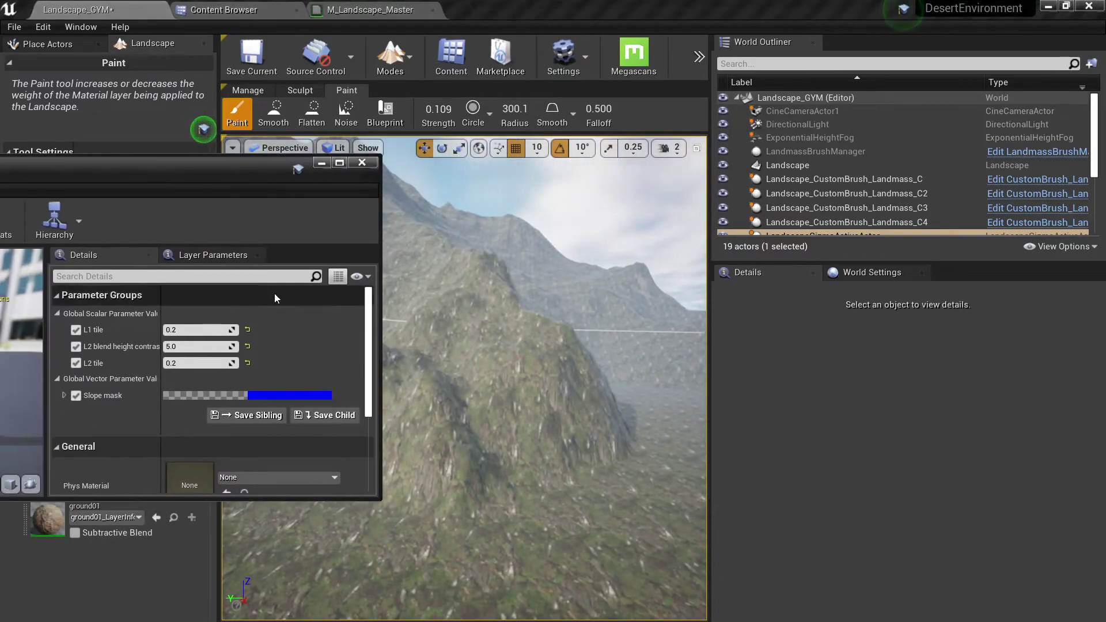
Step: Lower the brightness value of the instance's Slope mask colour to 0.234
click(282, 395)
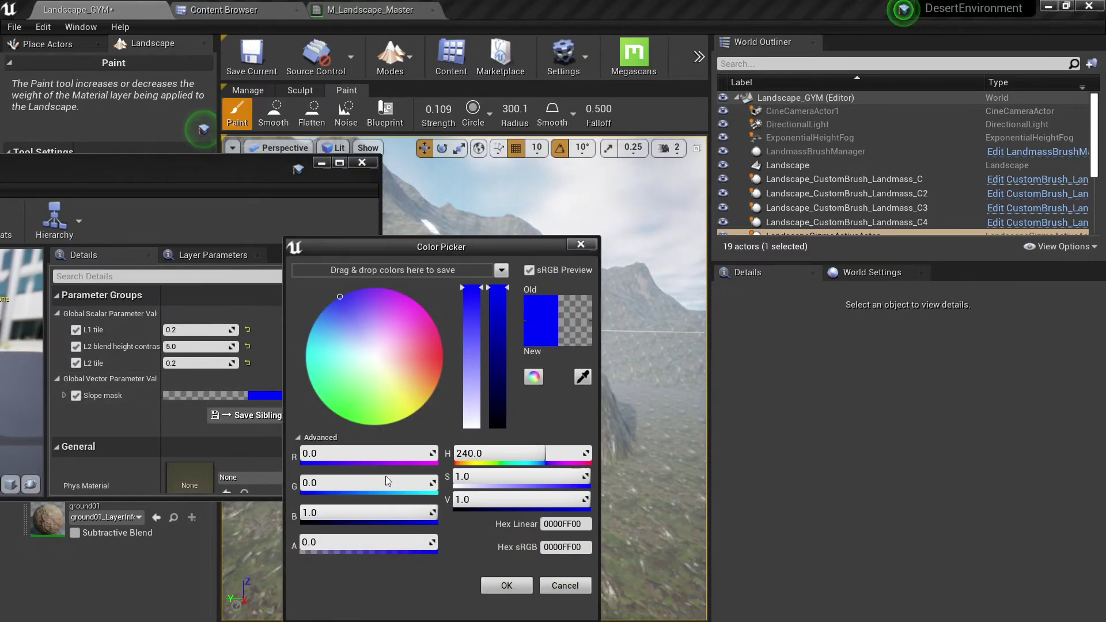
drag(457, 246, 299, 262)
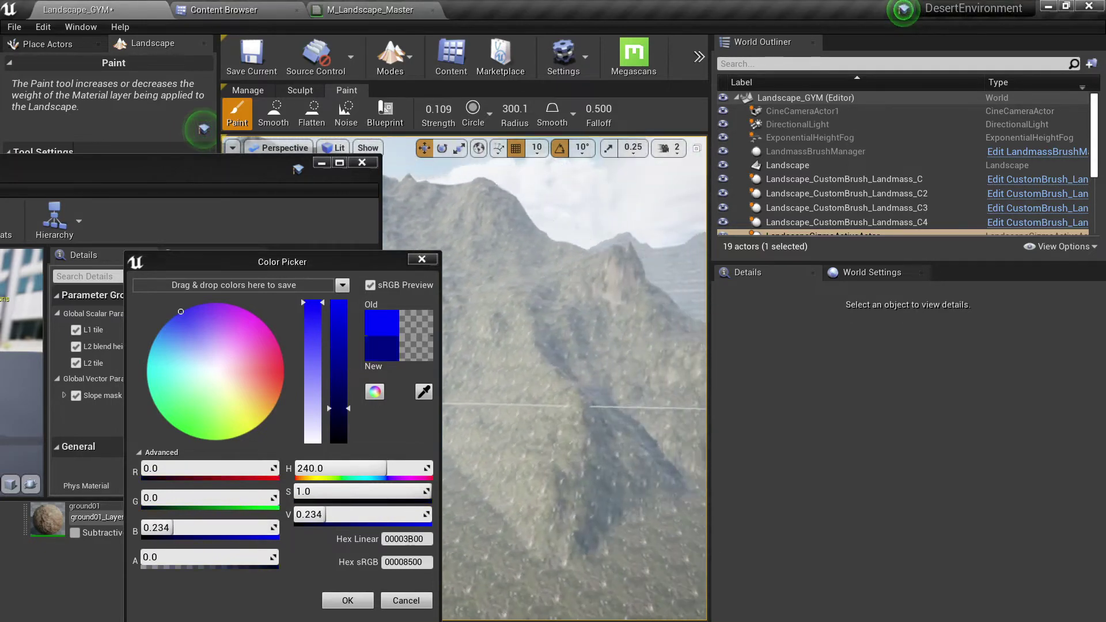
click(341, 600)
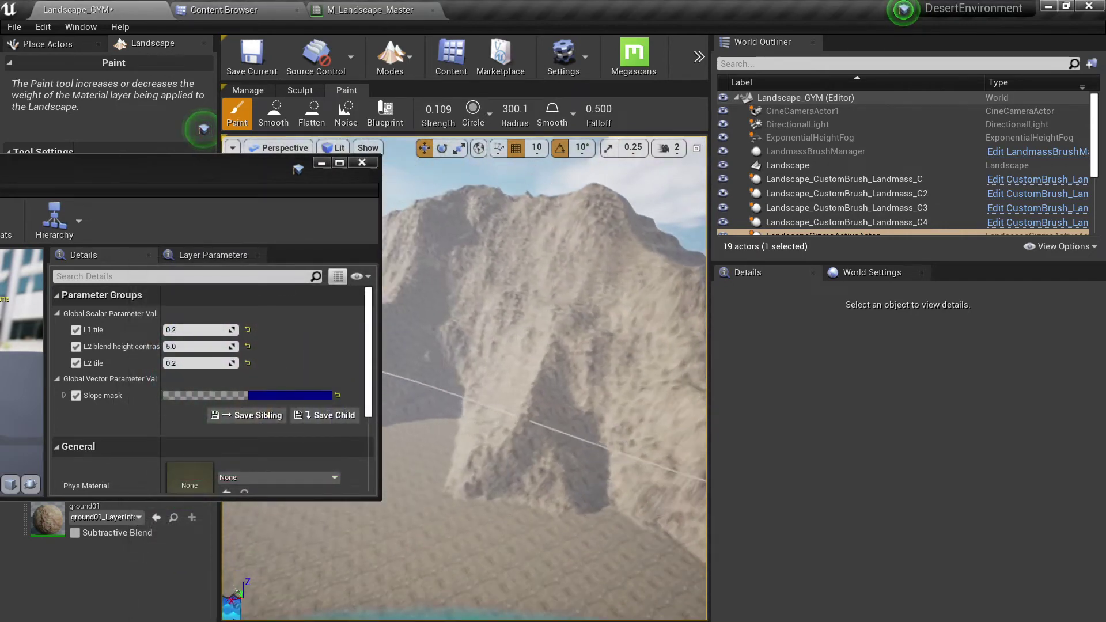
Step: Raise the brightness value of the instance's Slope mask colour to 0.692 and readjust it to 0.608
click(295, 396)
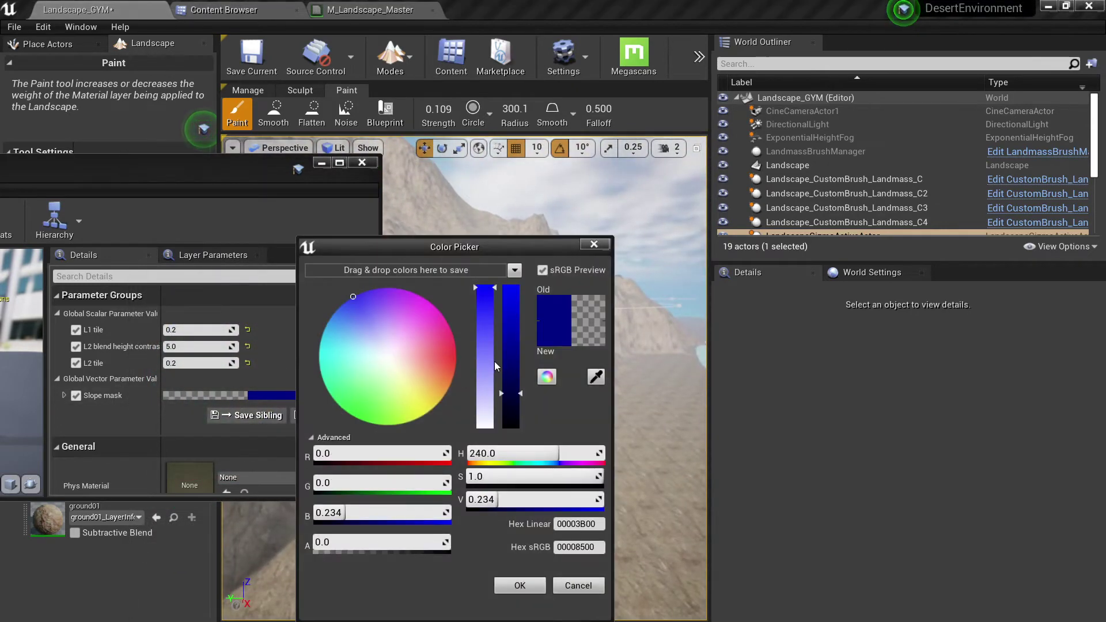
click(514, 588)
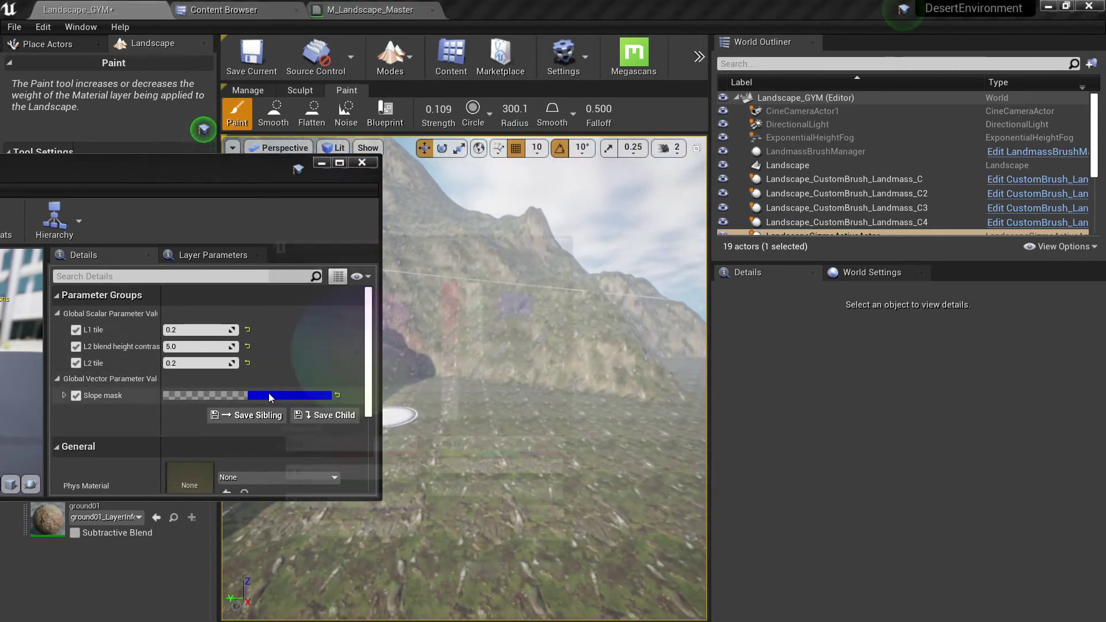
click(269, 395)
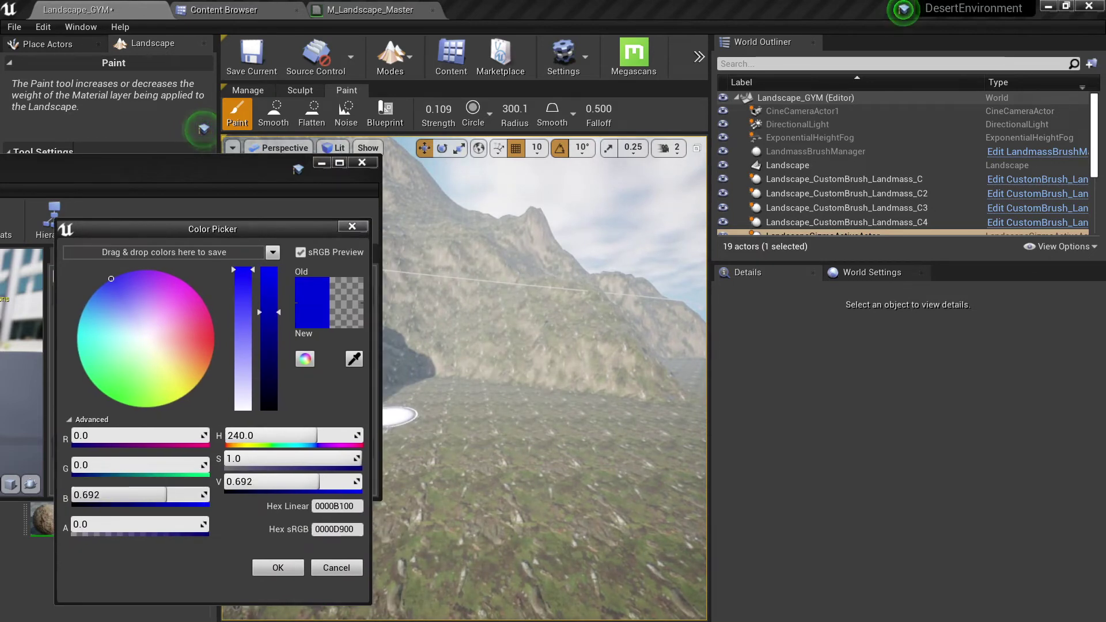
click(263, 562)
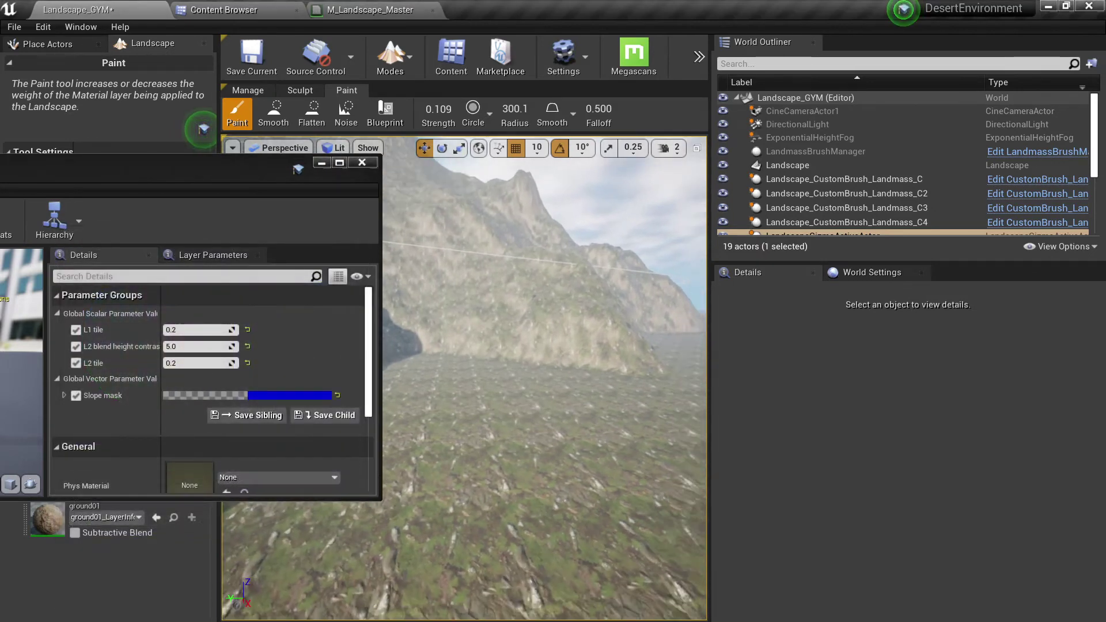
click(292, 396)
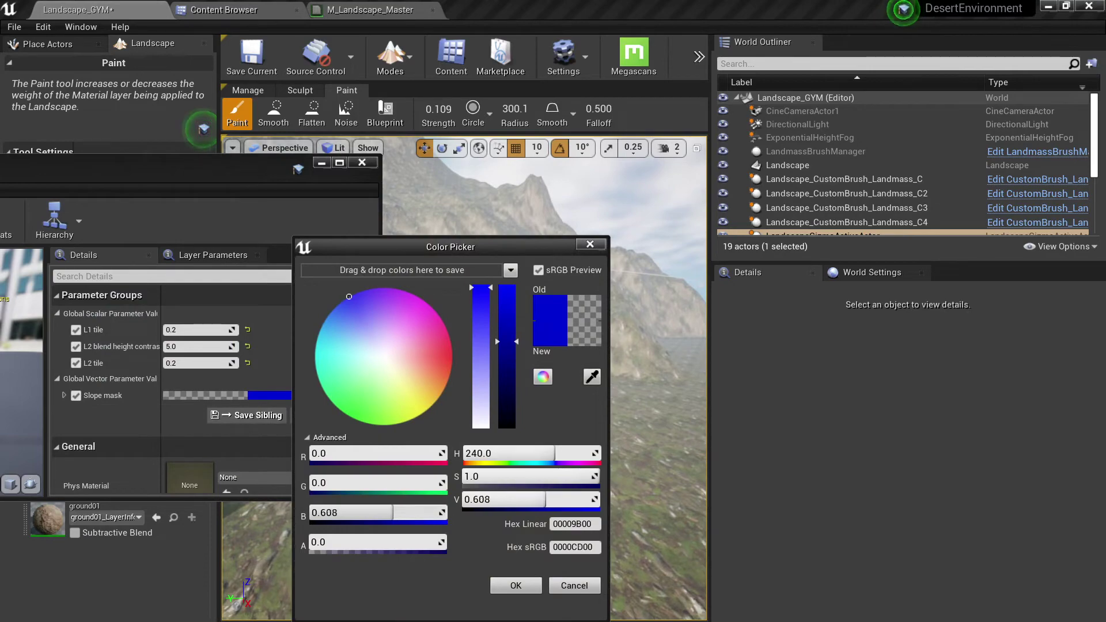
click(515, 585)
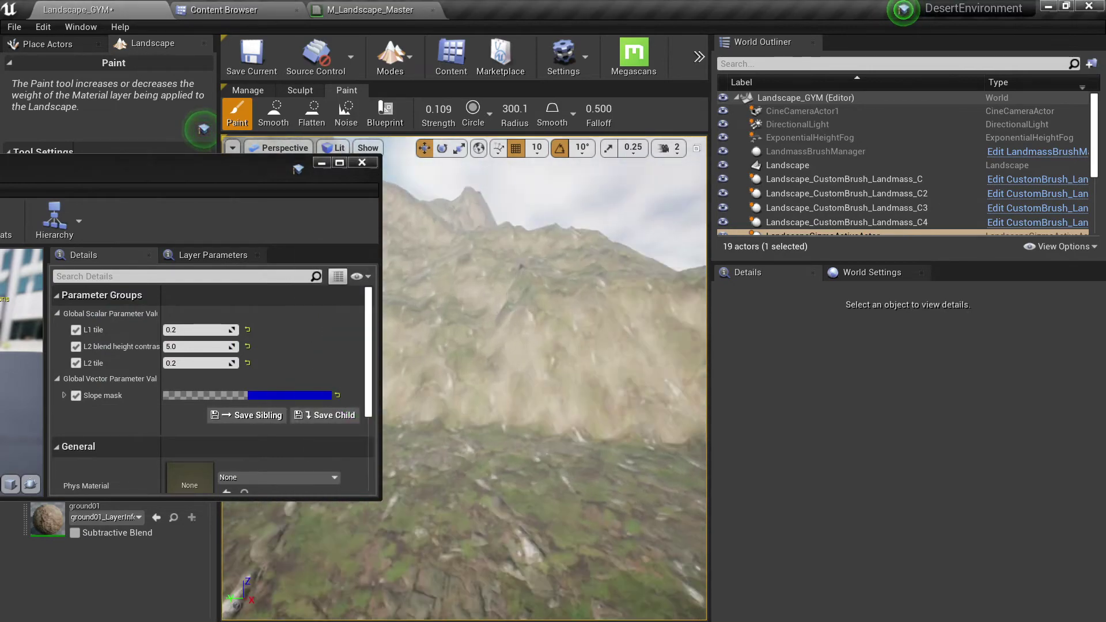
Step: Close the floating material instance window and fly over the hills to examine the grass and ground blend on the slopes
right_drag(544, 380, 567, 383)
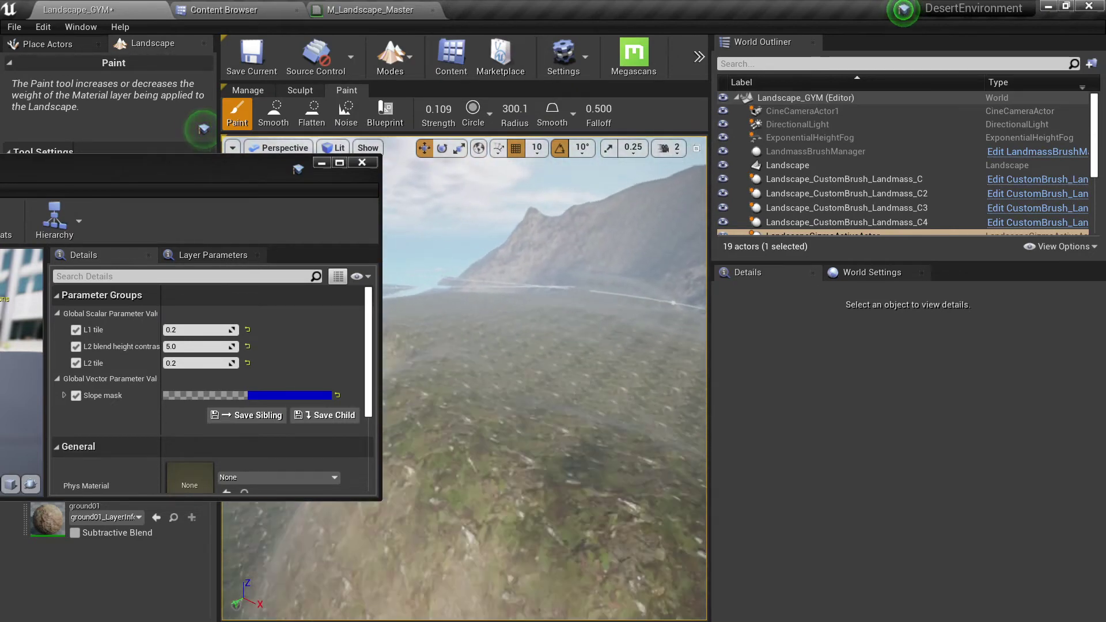
drag(183, 171, 442, 188)
click(580, 179)
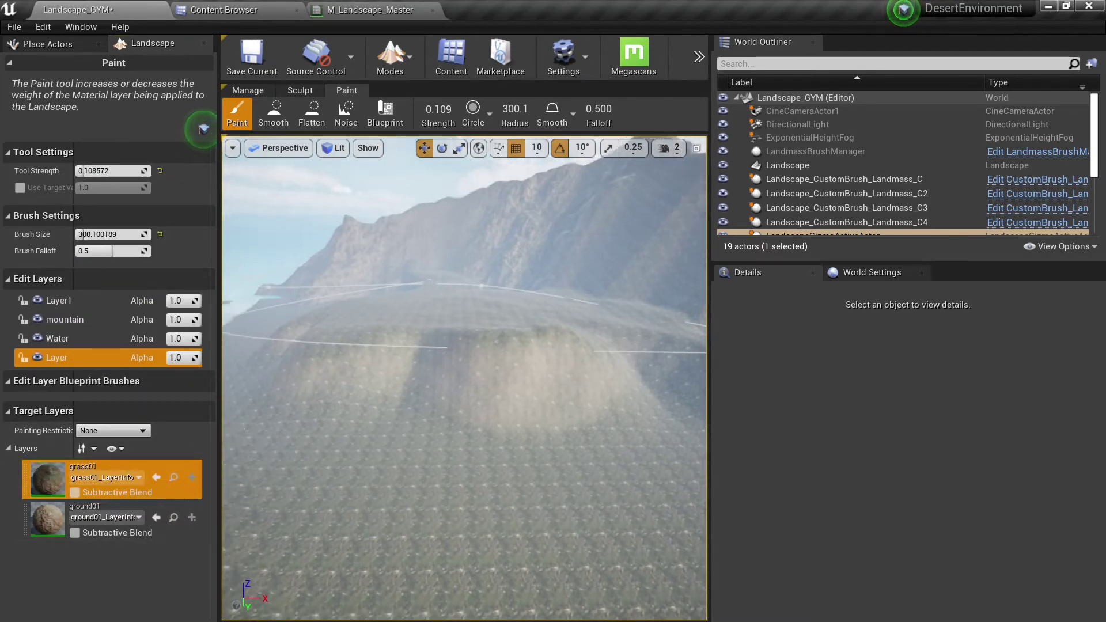
right_drag(465, 378, 699, 375)
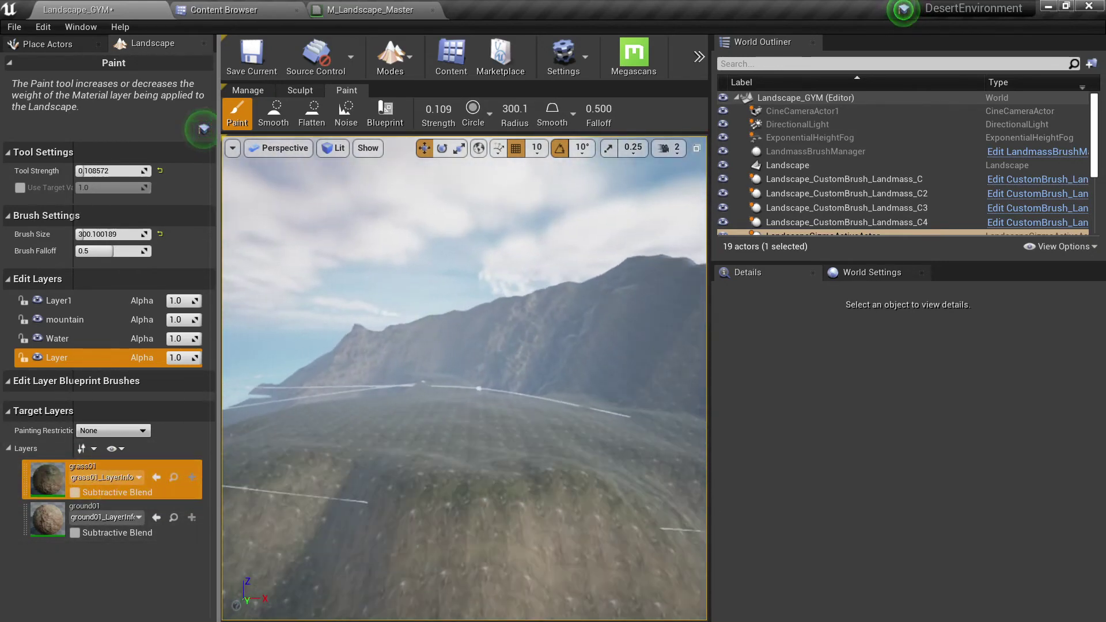
right_drag(464, 378, 345, 377)
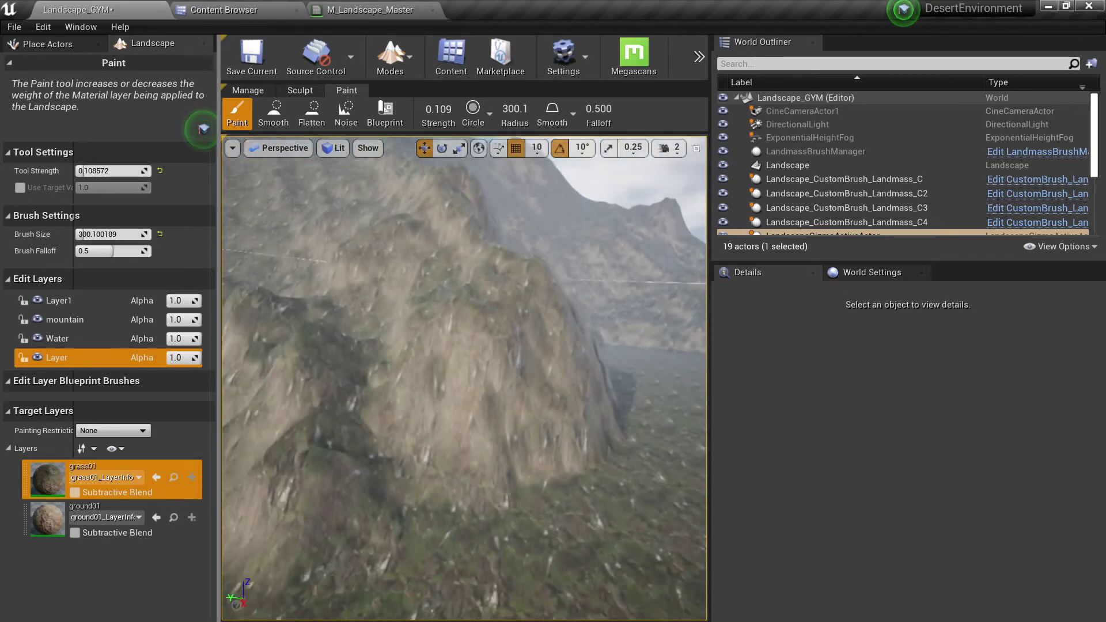
Step: Return to M_Landscape_Master and inspect the SlopeMask node and its link to the Slope mask parameter
click(230, 16)
click(401, 9)
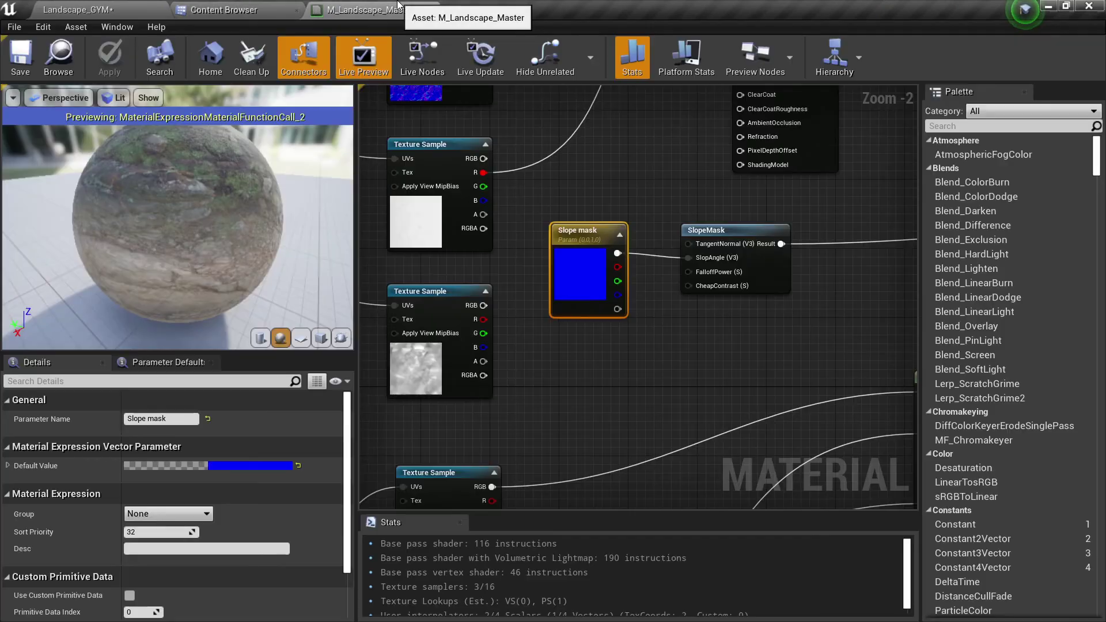
scroll(681, 283, down, 3)
scroll(681, 282, up, 6)
right_drag(835, 343, 582, 280)
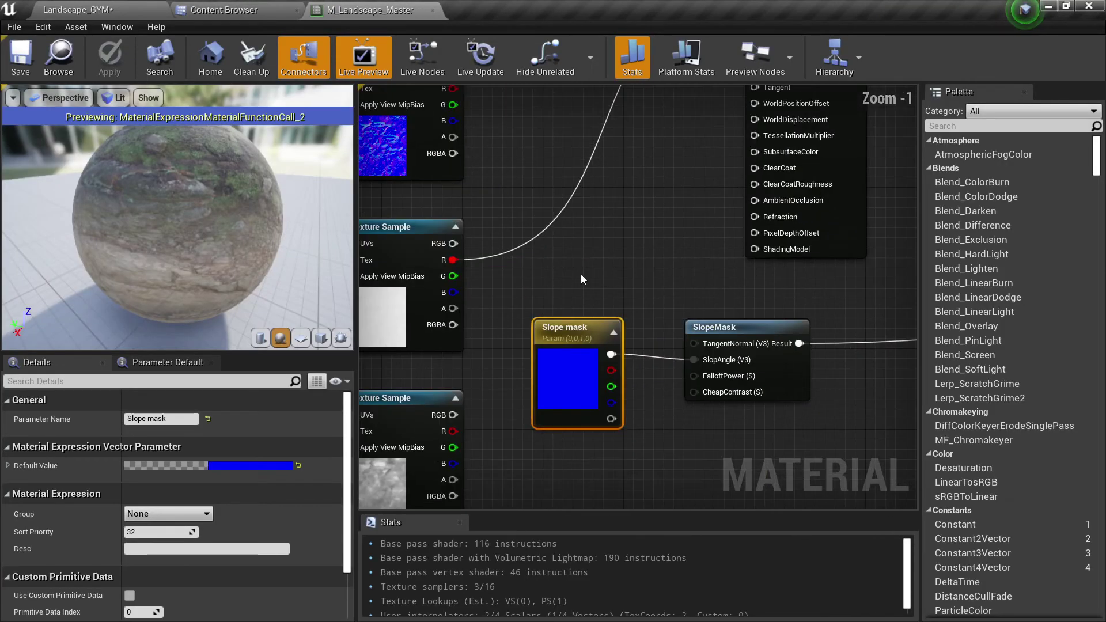
drag(731, 397, 740, 404)
click(740, 327)
right_drag(658, 328, 487, 313)
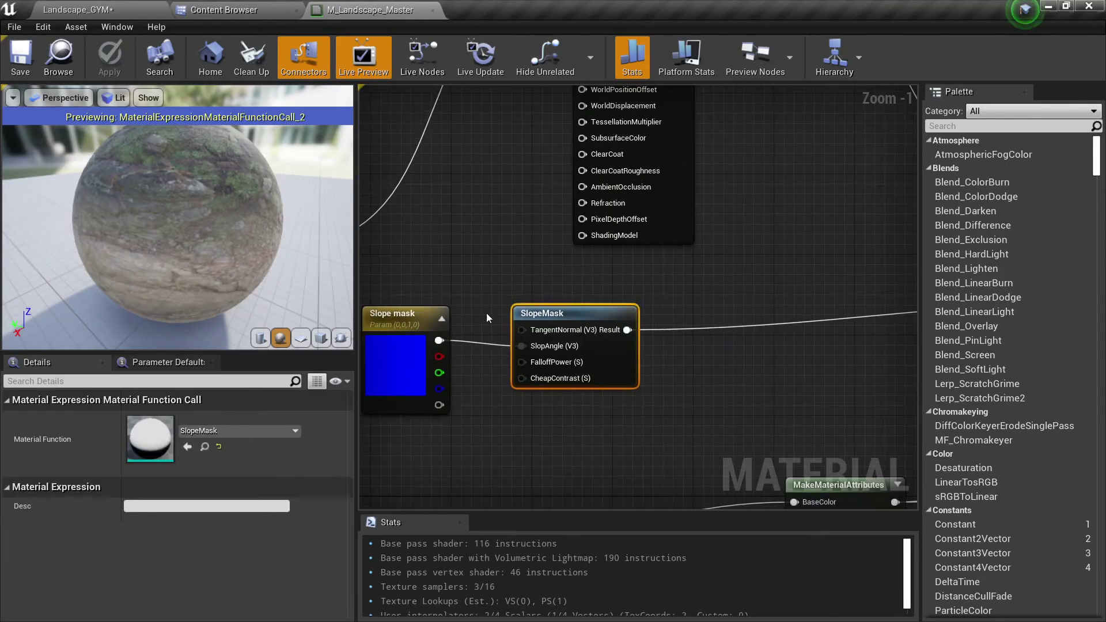
Step: Go back to the Landscape_GYM level and view the slope blending on the cliffs and along the river
click(114, 6)
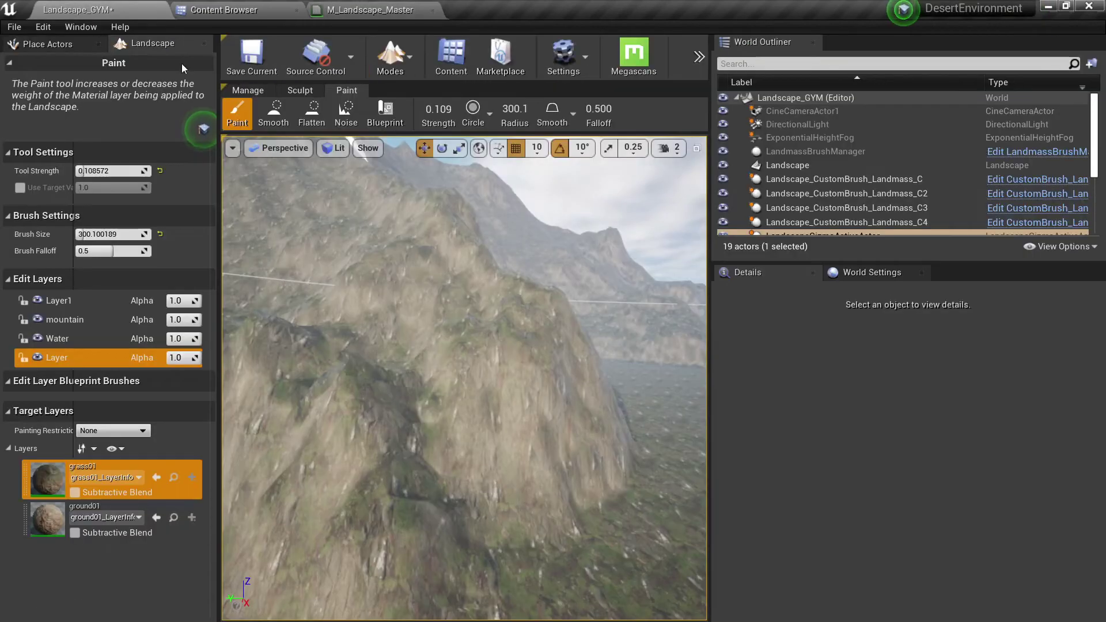
right_drag(464, 378, 599, 377)
right_drag(390, 254, 536, 254)
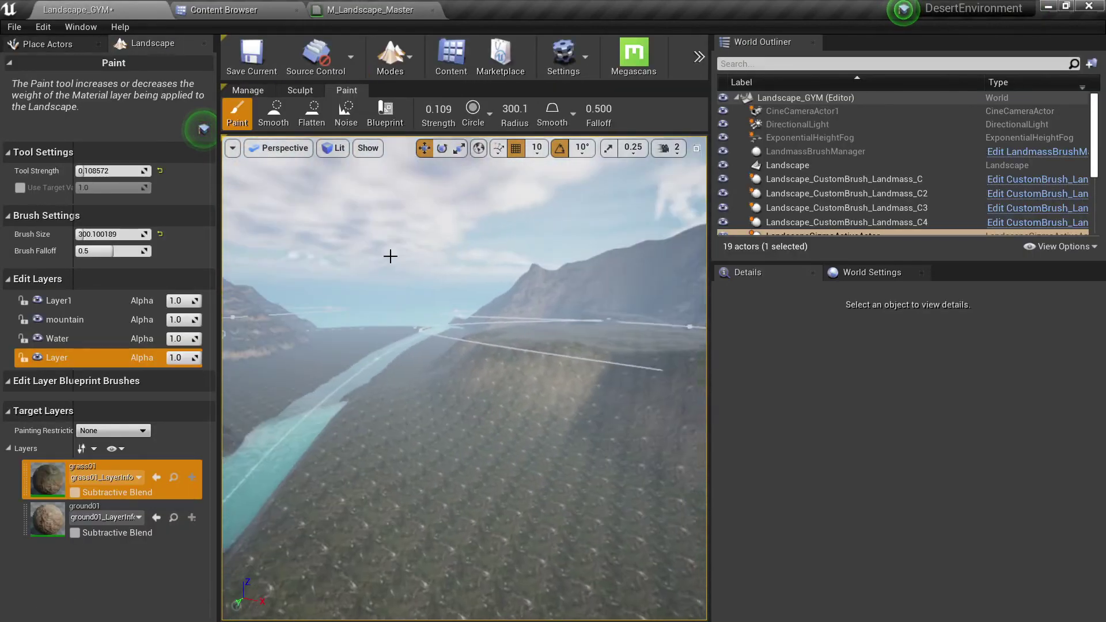
Step: Reopen M_Landscape_Master, select the Slope mask and SlopeMask nodes, and trace their output to the MatLayerBlend_Standard alpha
click(253, 9)
click(375, 5)
scroll(691, 299, down, 6)
right_drag(661, 284, 614, 287)
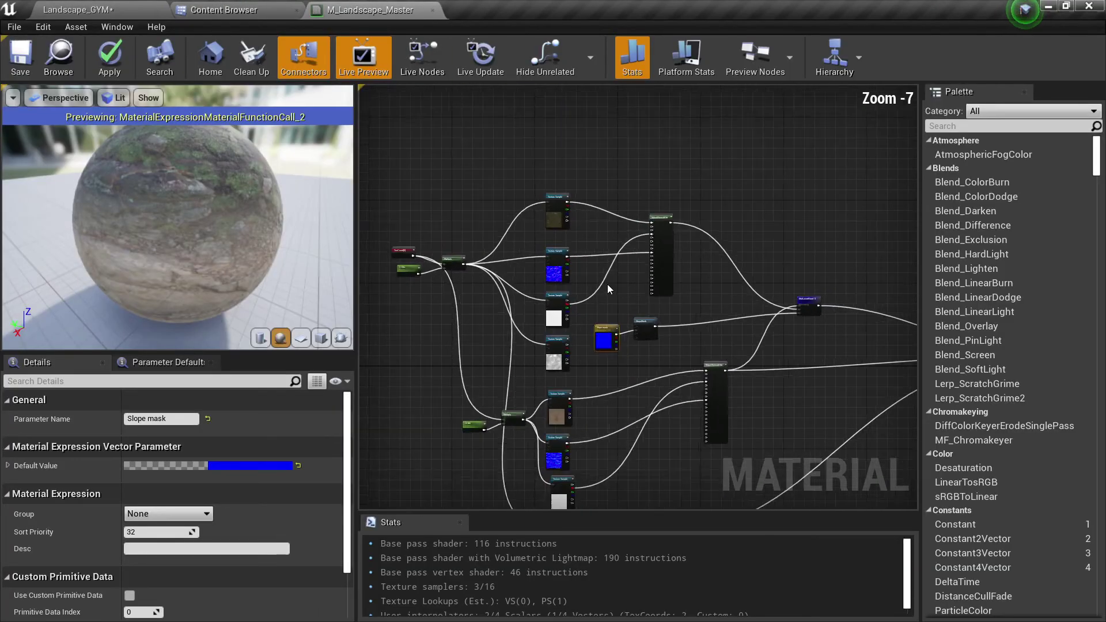
scroll(608, 286, up, 1)
scroll(659, 353, up, 5)
drag(550, 262, 723, 381)
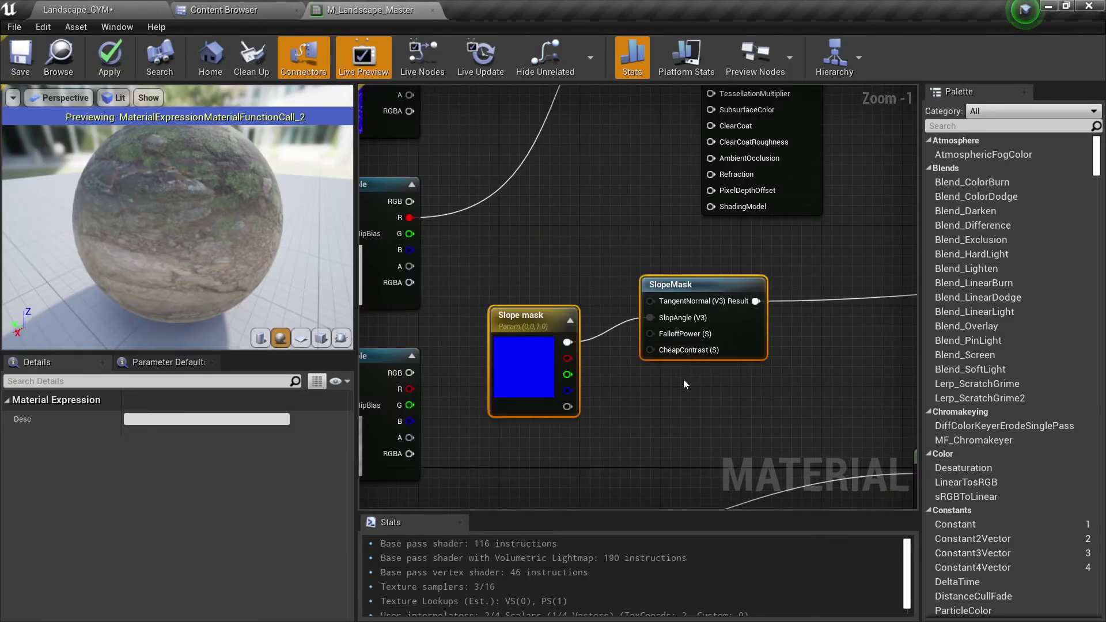
scroll(890, 337, down, 2)
right_drag(890, 338, 545, 375)
right_drag(775, 378, 629, 377)
scroll(685, 311, up, 3)
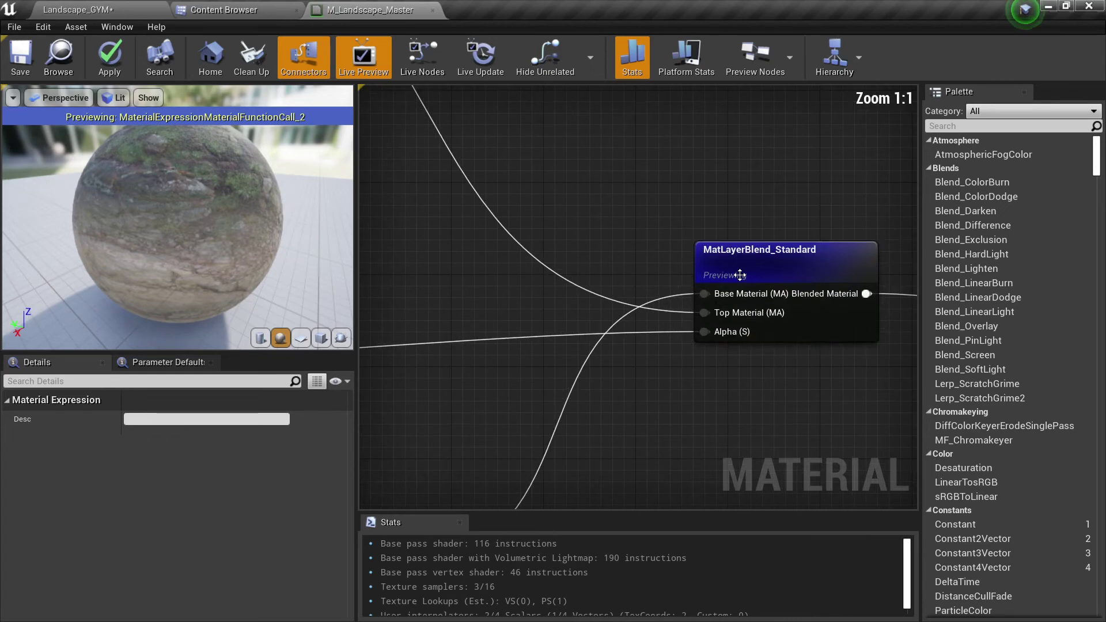
Step: Trace the MatLayerBlend_Standard node and both MakeMaterialAttributes nodes through to the Layer Blend node, and inspect its grass01 and ground01 layers
click(734, 270)
scroll(713, 260, down, 6)
right_drag(602, 256, 738, 315)
click(710, 293)
right_drag(740, 360, 620, 254)
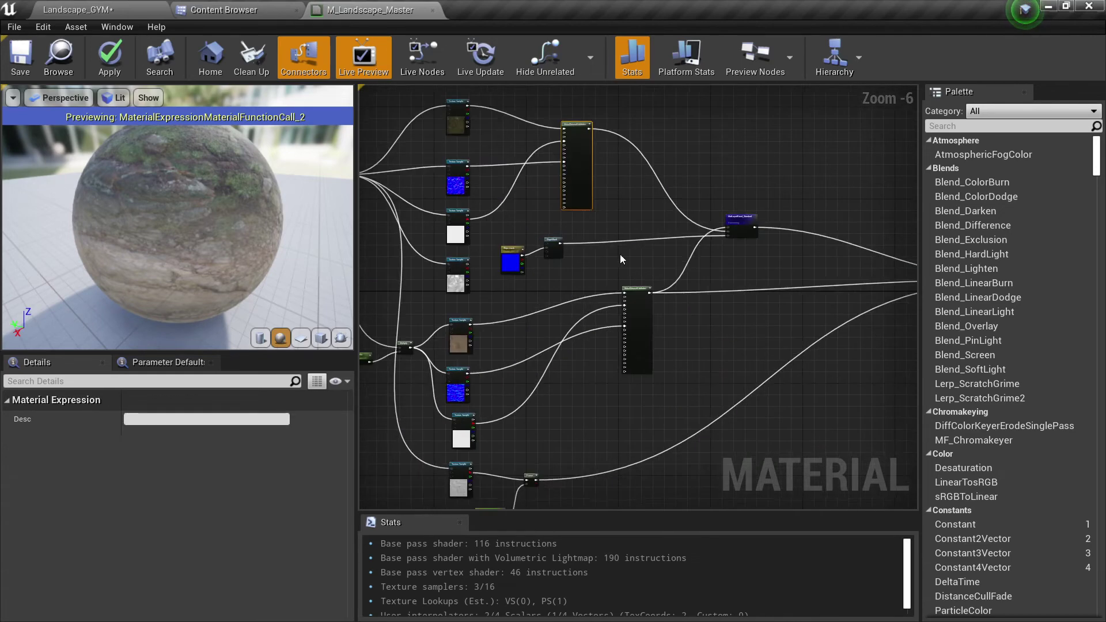
scroll(640, 290, up, 2)
click(641, 289)
right_drag(729, 310, 632, 370)
scroll(661, 316, down, 2)
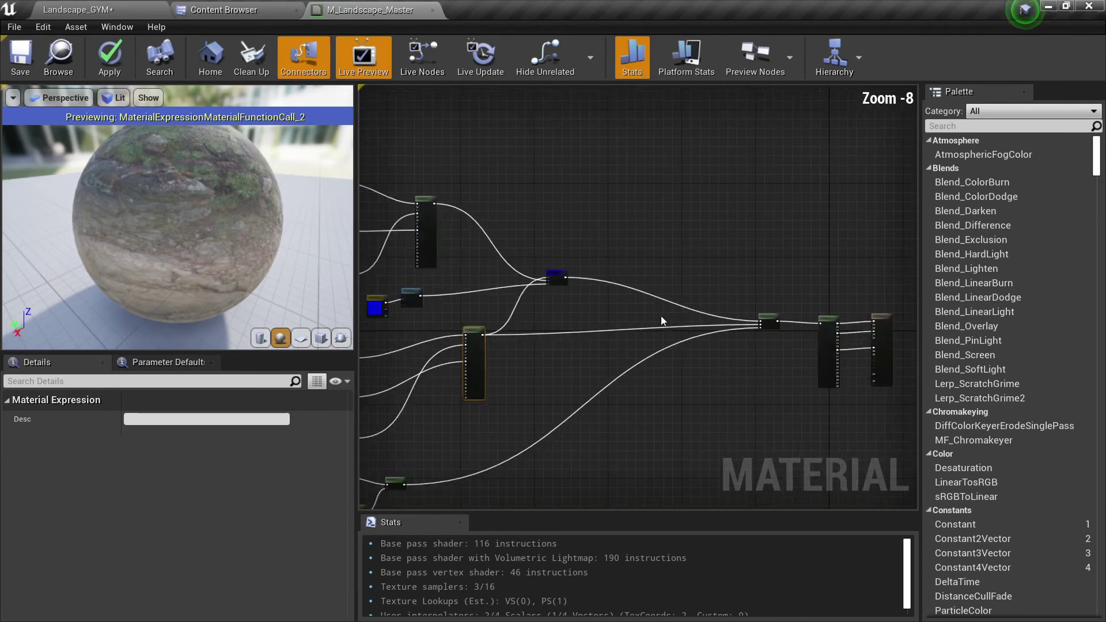
scroll(665, 310, up, 4)
click(751, 339)
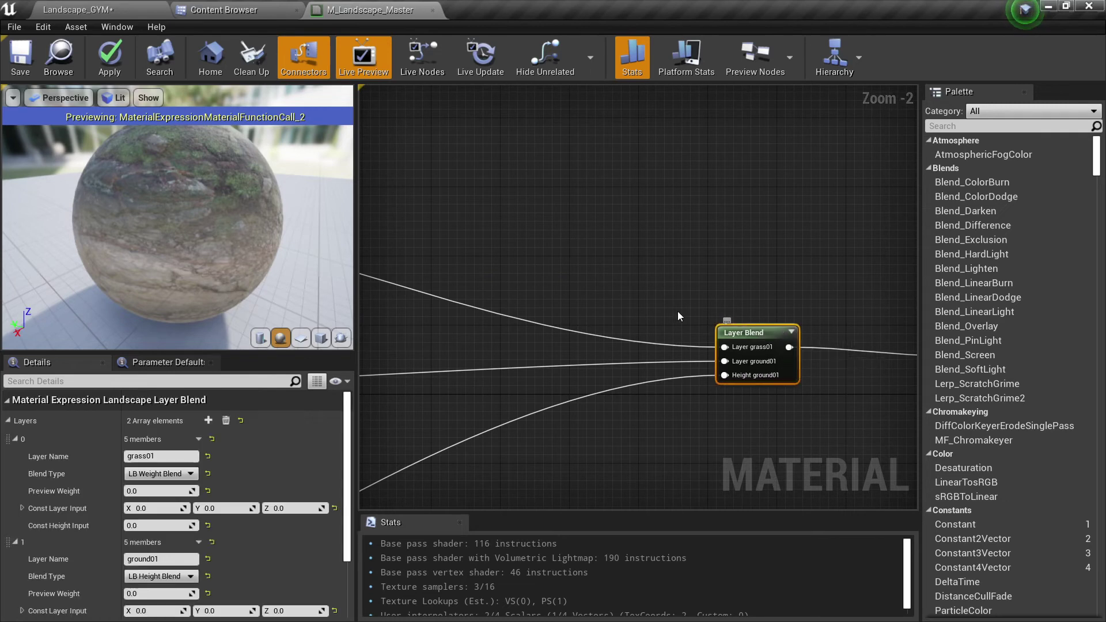
scroll(737, 344, up, 2)
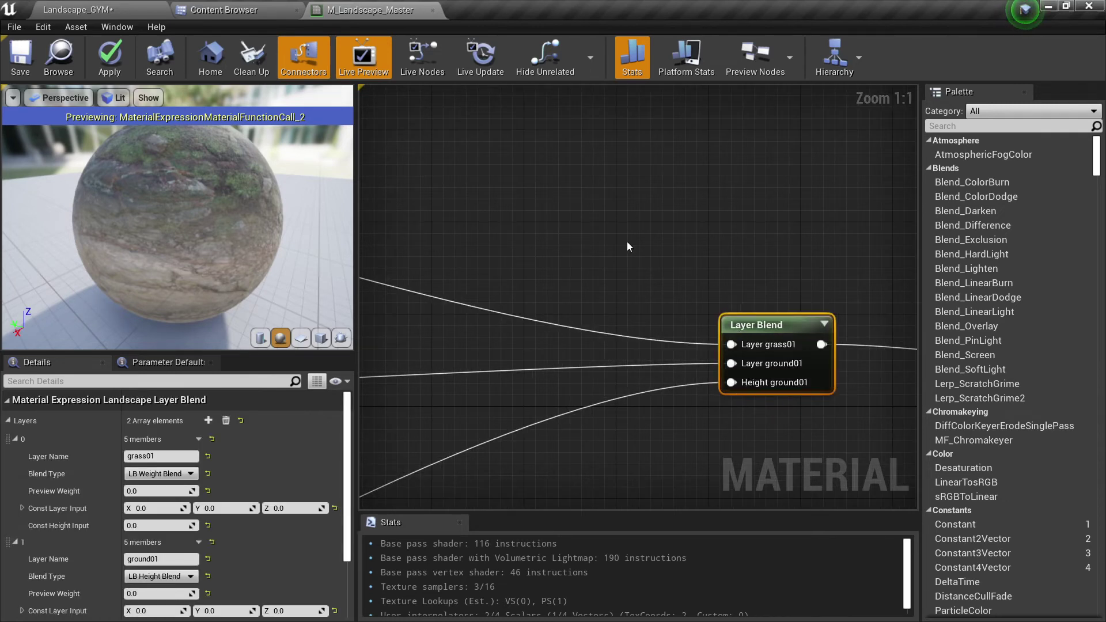
Step: Capture a screen region over the material graph and sketch in red a layer labelled Auto with a second layer above it
key(Print)
drag(209, 77, 952, 584)
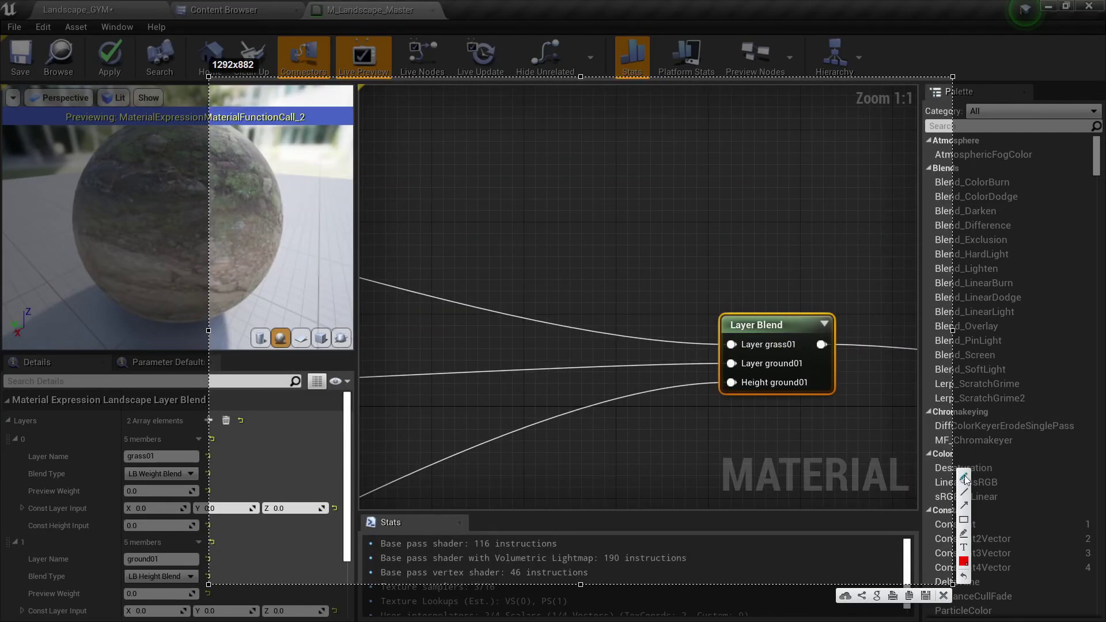
mouse_move(503, 455)
mouse_down()
mouse_move(583, 540)
mouse_move(452, 529)
mouse_move(516, 478)
mouse_move(516, 495)
mouse_move(531, 486)
mouse_move(563, 505)
mouse_move(547, 486)
mouse_up()
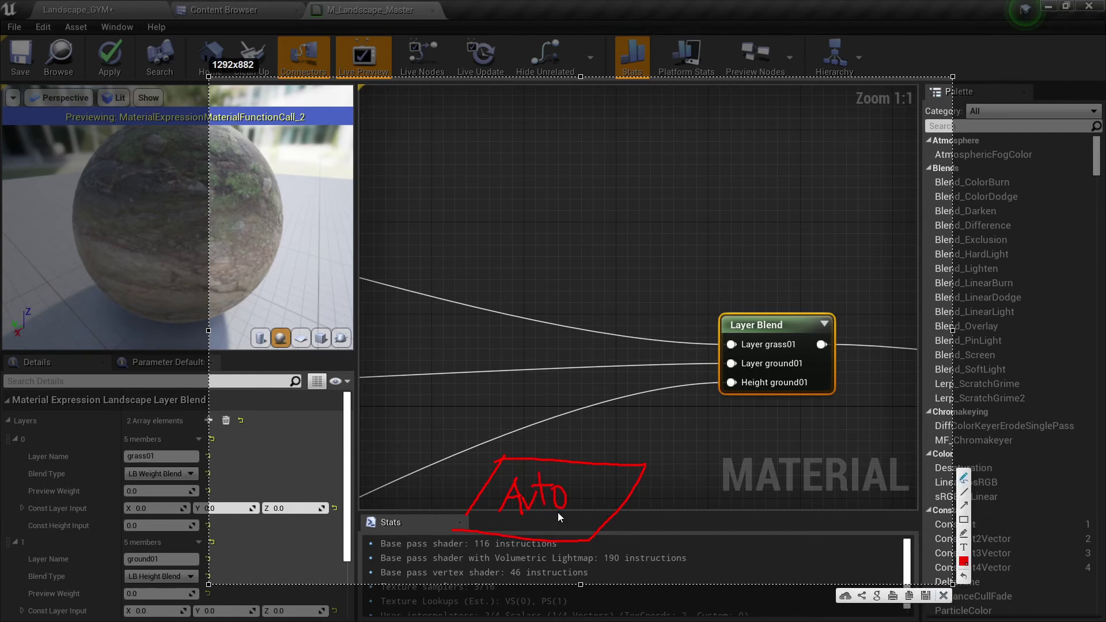
mouse_move(645, 520)
mouse_down()
mouse_move(662, 527)
mouse_move(675, 505)
mouse_up()
mouse_move(534, 382)
mouse_down()
mouse_move(476, 447)
mouse_move(615, 448)
mouse_move(522, 385)
mouse_up()
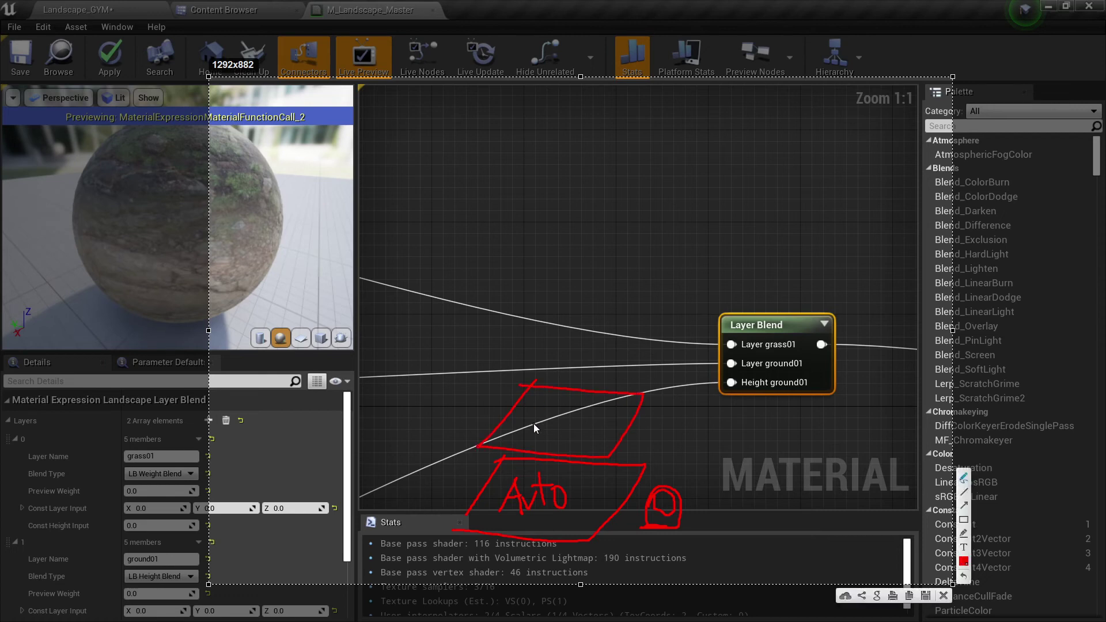
Step: Sketch a brush and paint strokes on the upper layer, point and circle to the Auto layer, and discard the annotated capture
drag(677, 395, 642, 427)
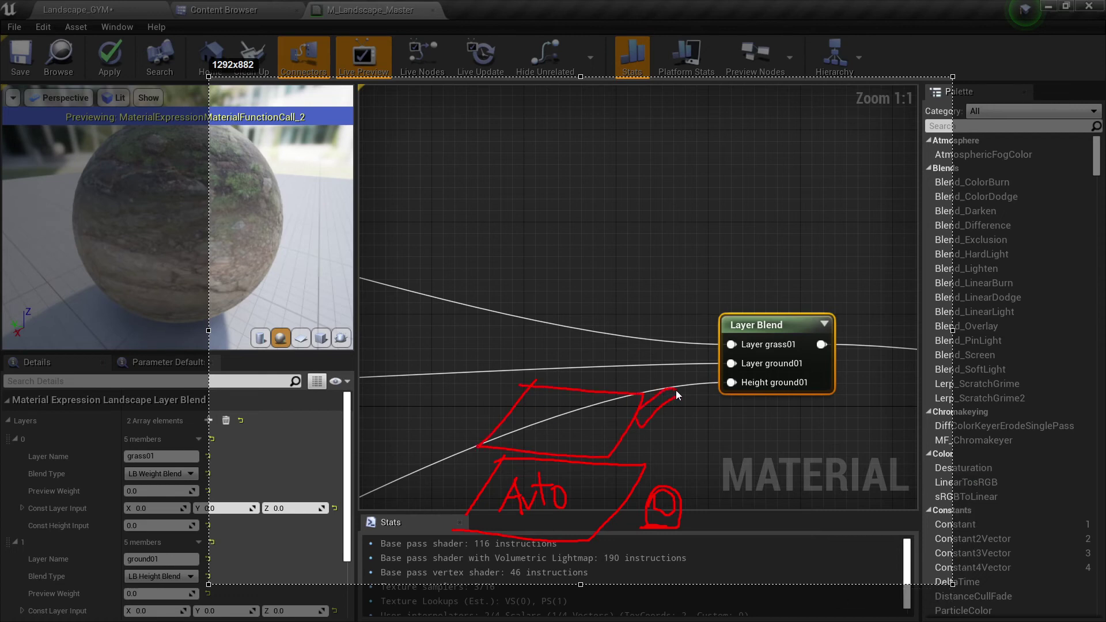
mouse_move(675, 390)
mouse_down()
mouse_move(626, 423)
mouse_move(634, 433)
mouse_move(564, 432)
mouse_up()
drag(571, 425, 592, 411)
drag(572, 411, 563, 412)
drag(552, 409, 523, 414)
mouse_move(515, 423)
mouse_down()
mouse_move(574, 496)
mouse_move(588, 481)
mouse_up()
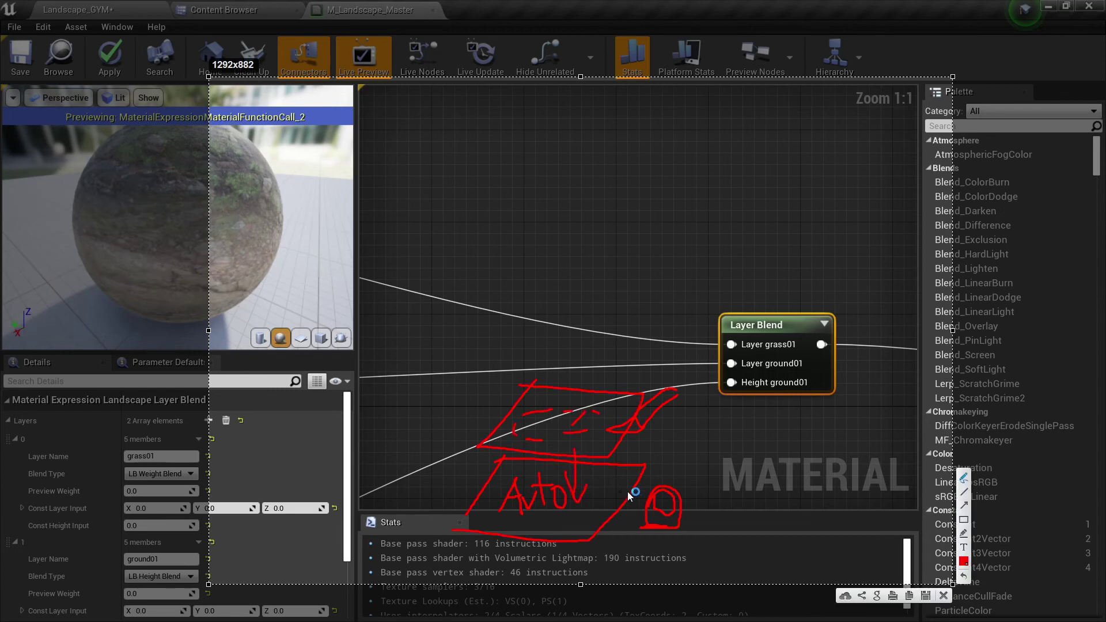
mouse_move(651, 461)
mouse_down()
mouse_move(597, 464)
mouse_move(576, 573)
mouse_move(681, 459)
mouse_up()
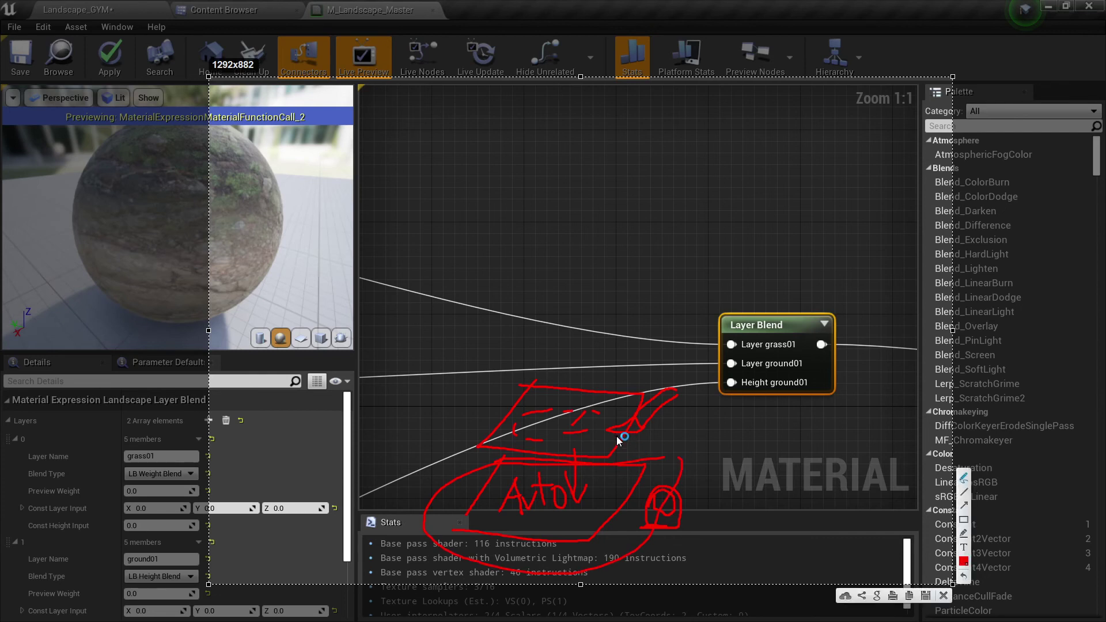
click(944, 595)
Step: Recheck MatLayerBlend_Standard in the graph, and fly around Landscape_GYM to examine the automatic slope blending on the terraced mountains and hills
scroll(708, 334, down, 8)
scroll(708, 334, up, 7)
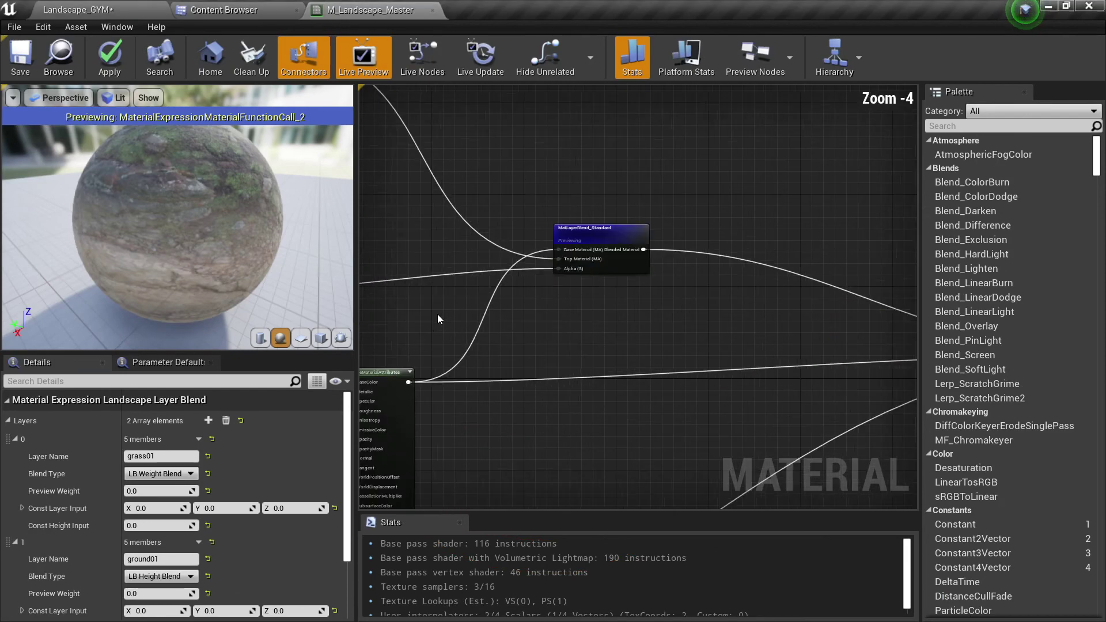
click(649, 297)
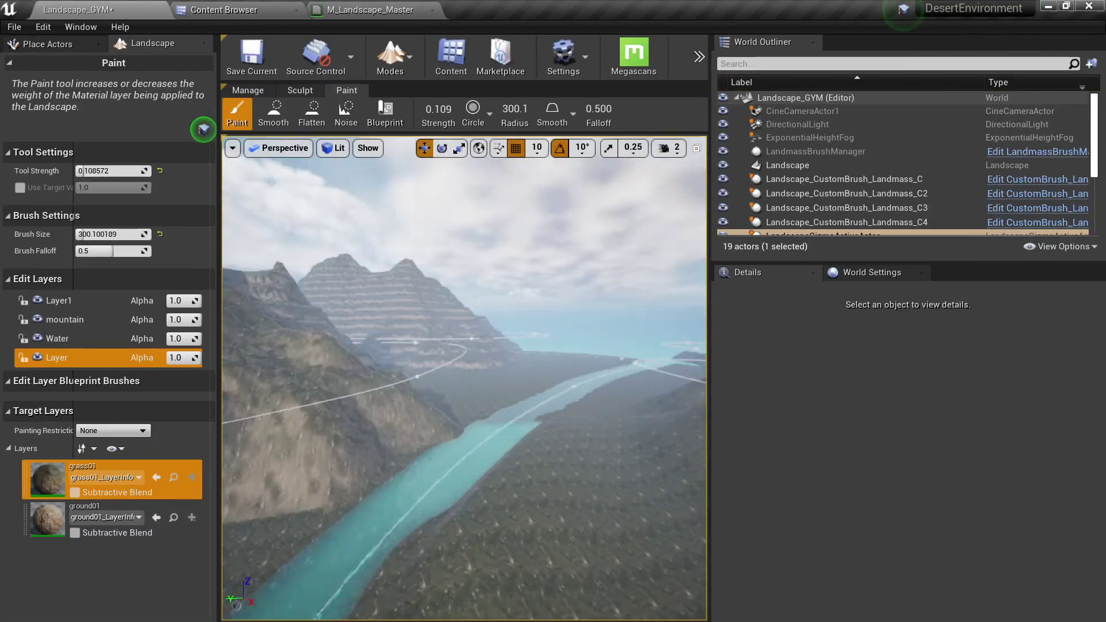
key(w)
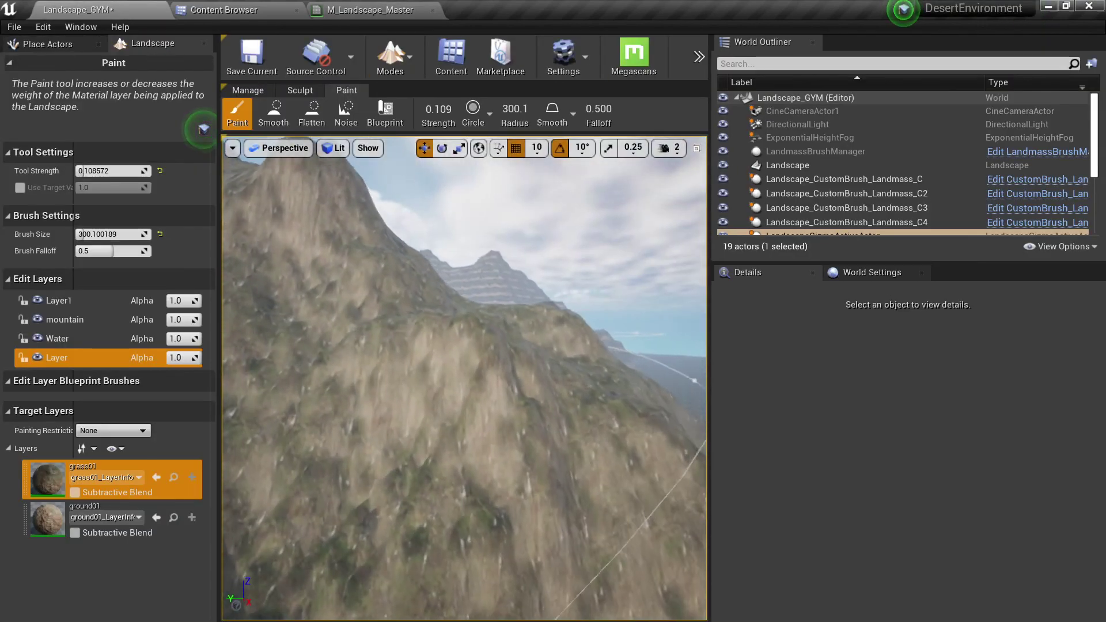
key(w)
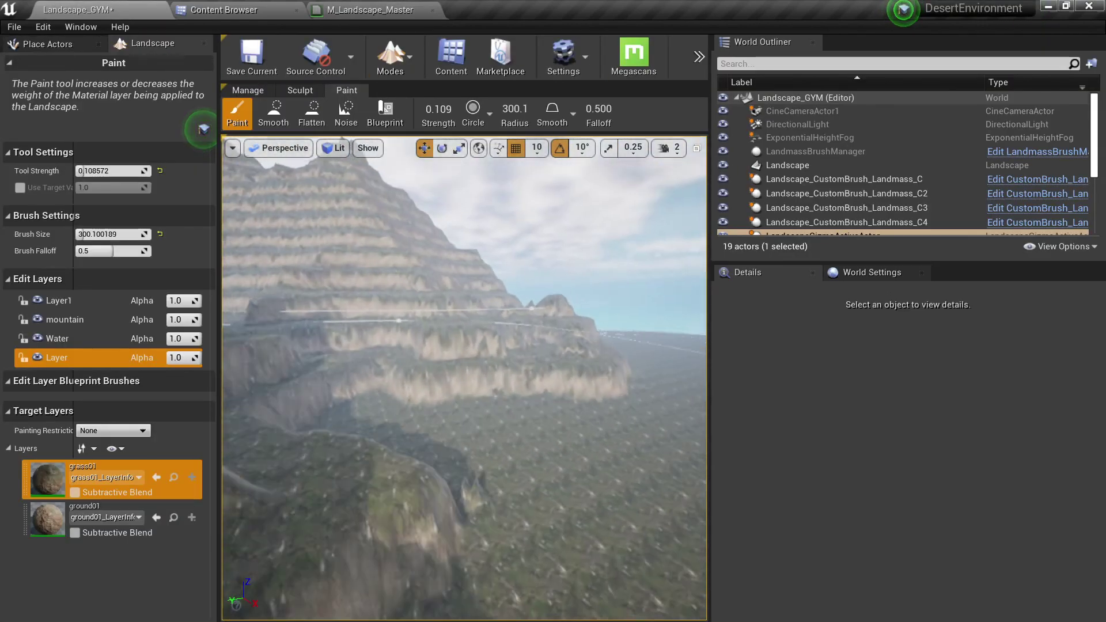
key(w)
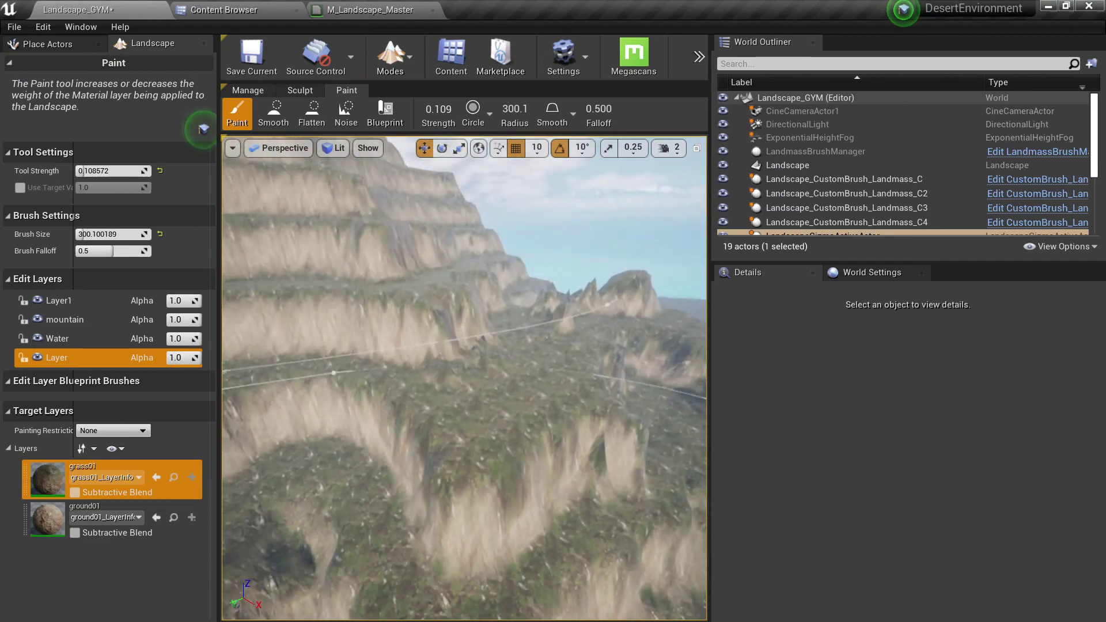
key(w)
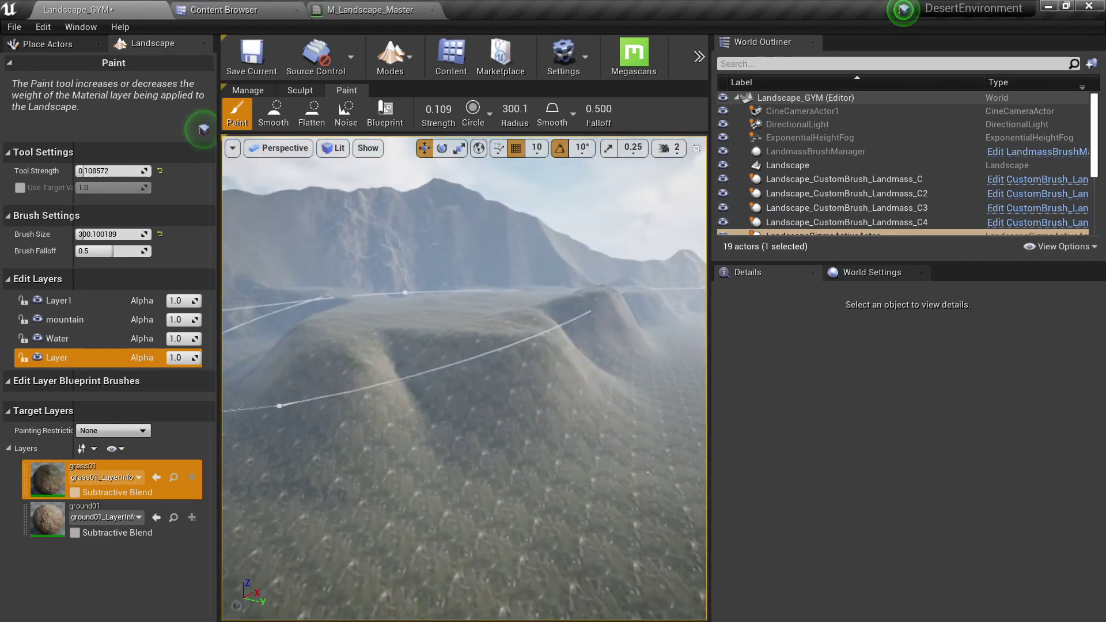